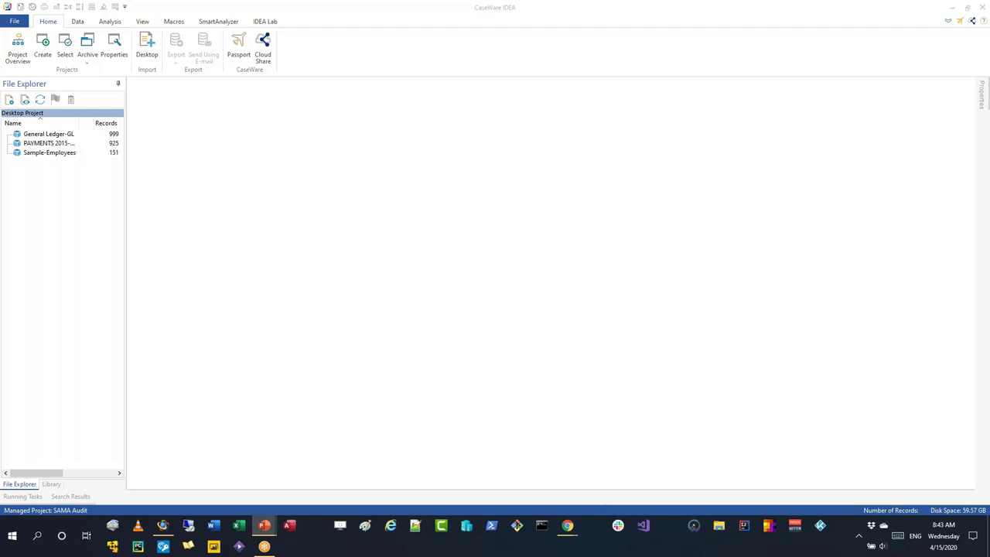
Step: Switch to CaseWare IDEA and open the Sample-Employees database
key(alt+Tab)
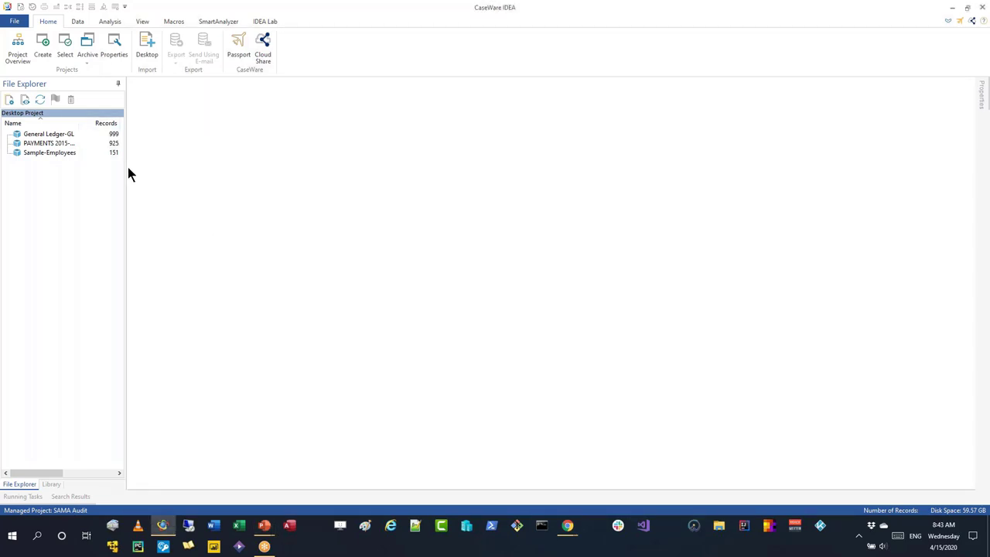
click(44, 154)
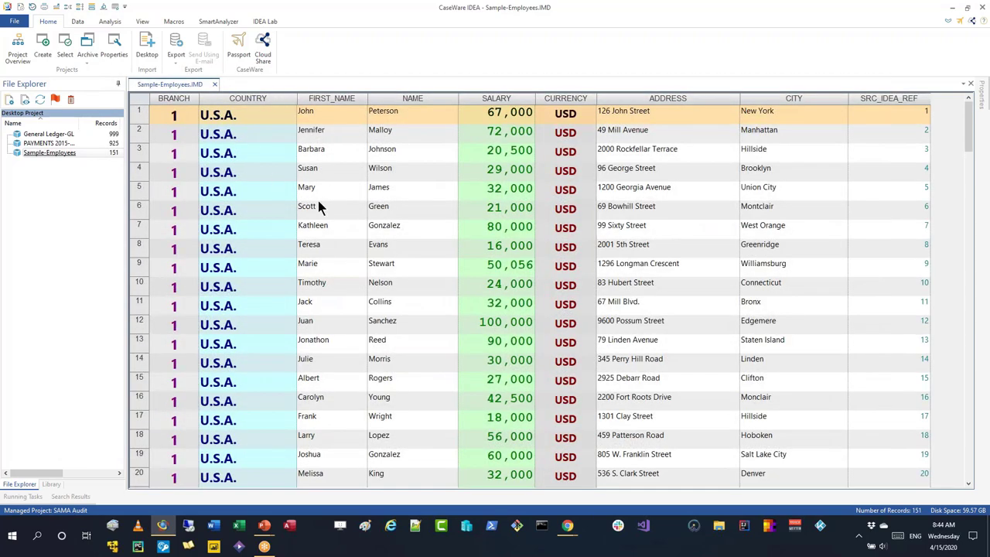
Step: Look through the employee records from the first to the last, examining names, countries, salaries and currencies
click(328, 171)
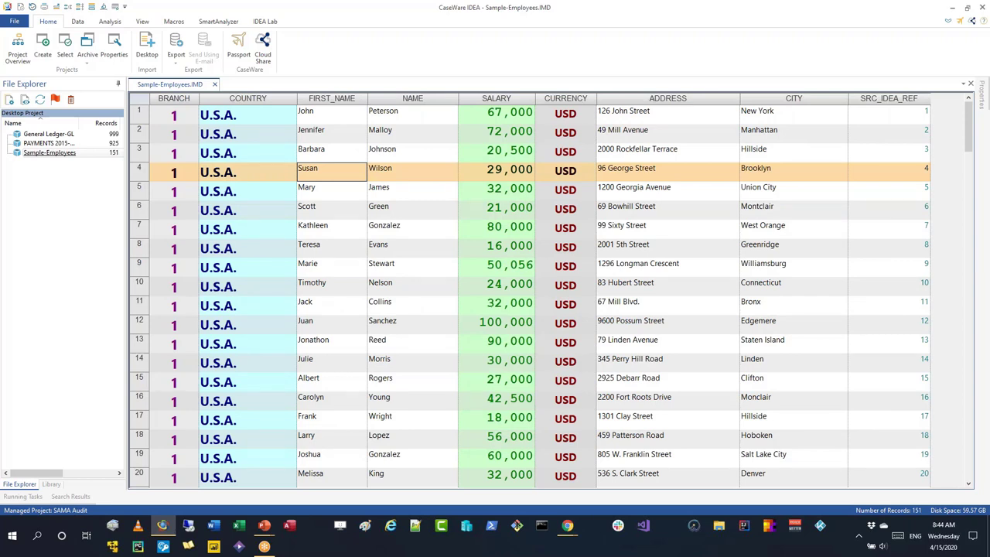
click(327, 150)
click(327, 171)
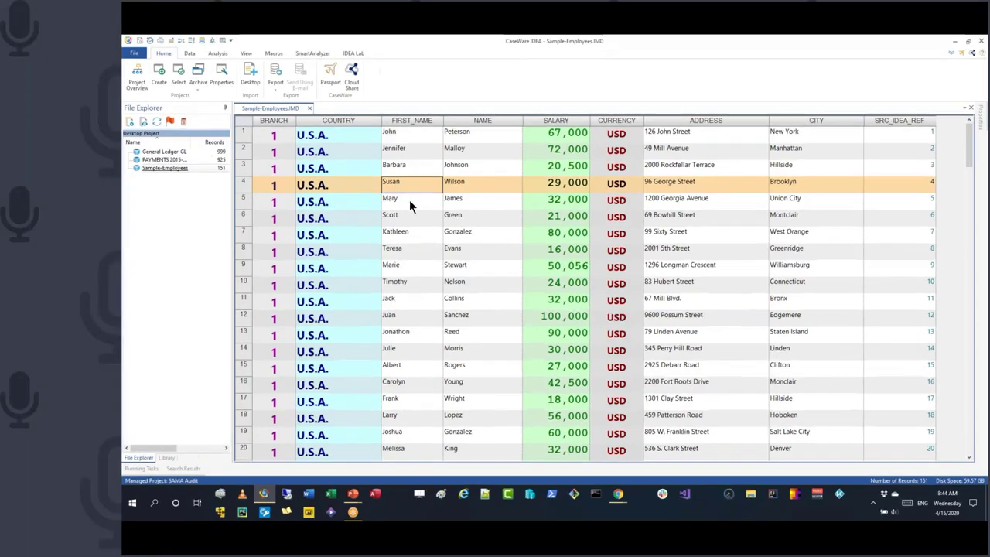
click(439, 205)
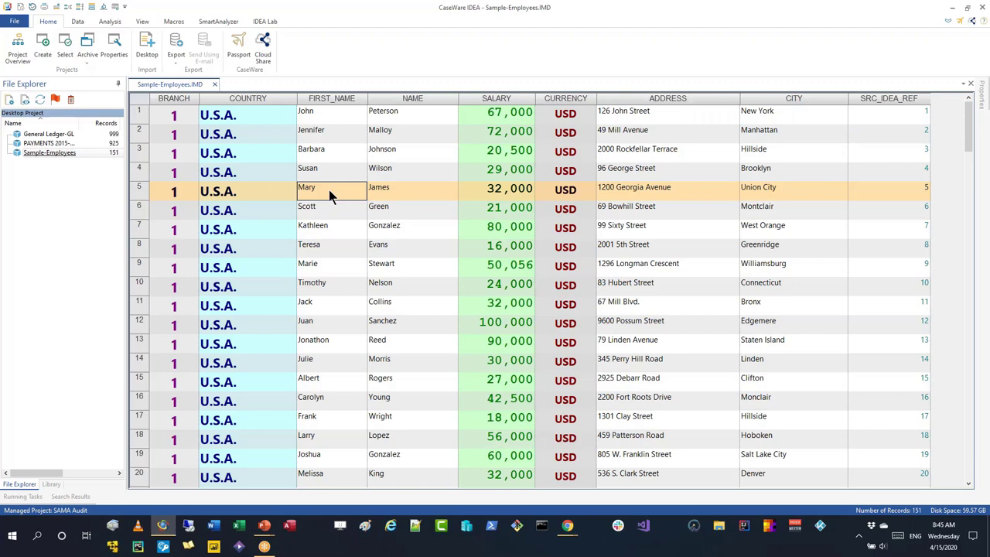
click(327, 157)
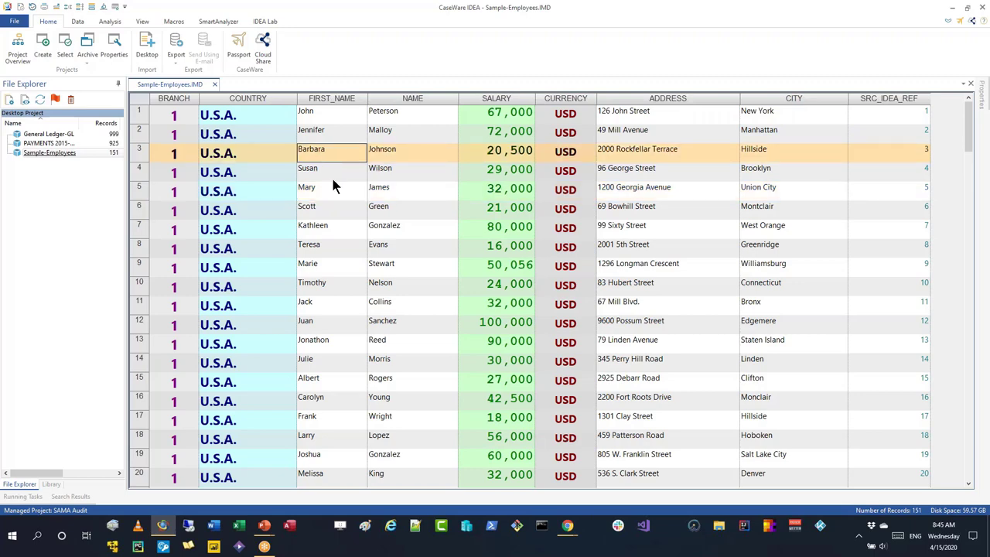
scroll(331, 176, down, 1)
scroll(329, 151, up, 1)
click(328, 133)
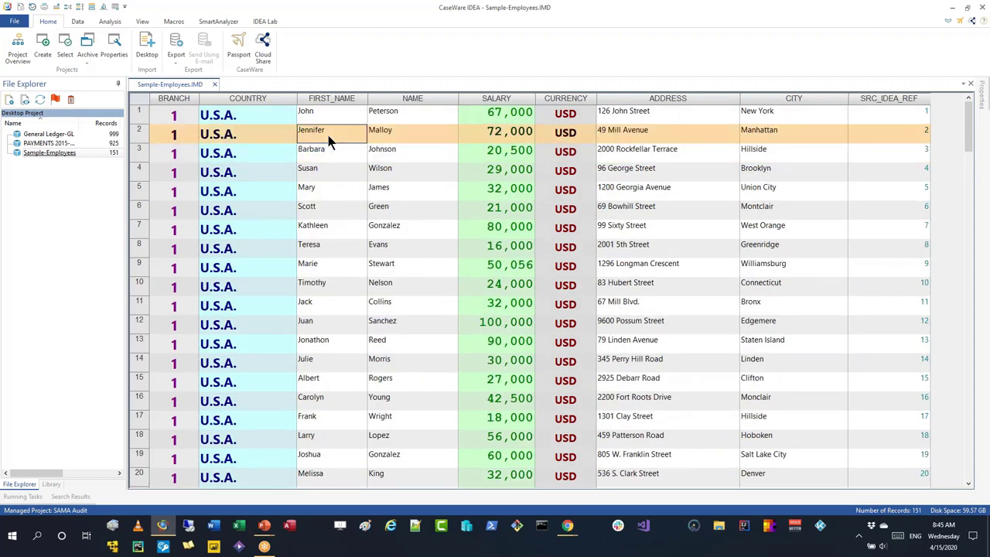
scroll(332, 147, down, 20)
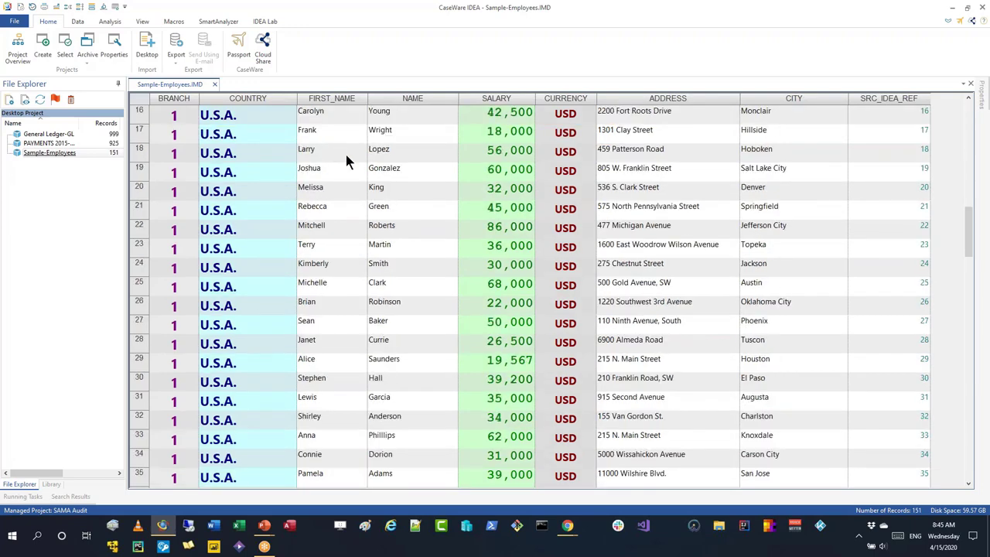
scroll(345, 166, up, 5)
scroll(348, 168, up, 20)
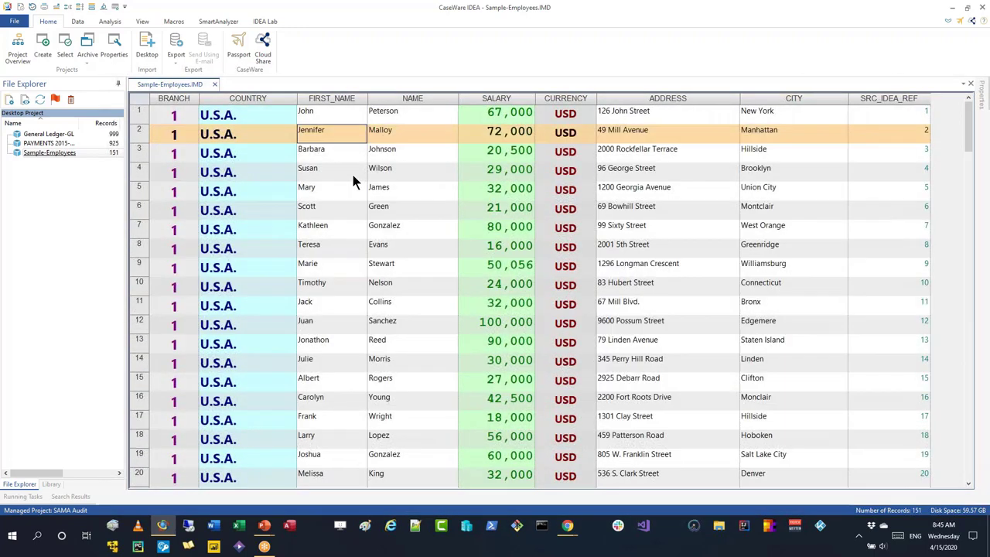
click(320, 113)
click(240, 116)
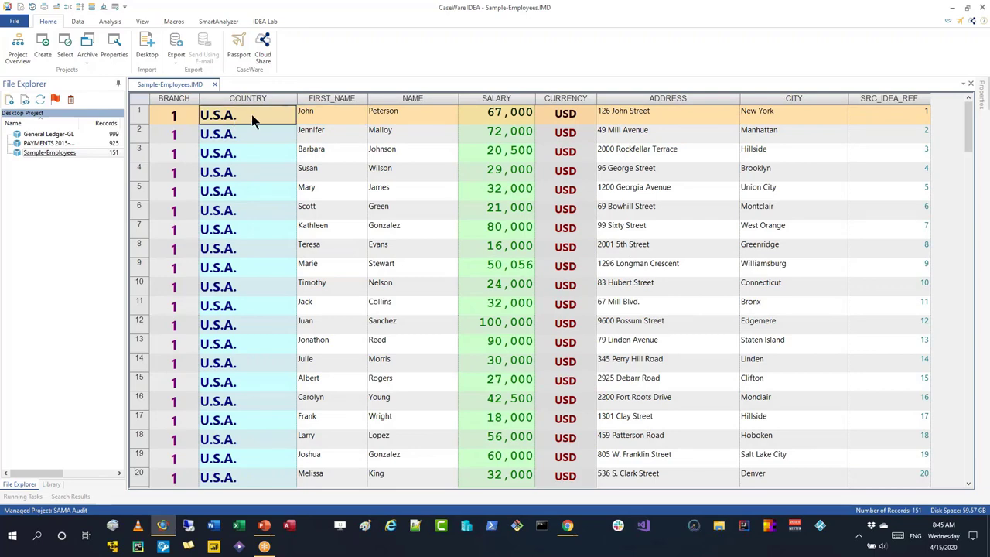
scroll(313, 169, down, 20)
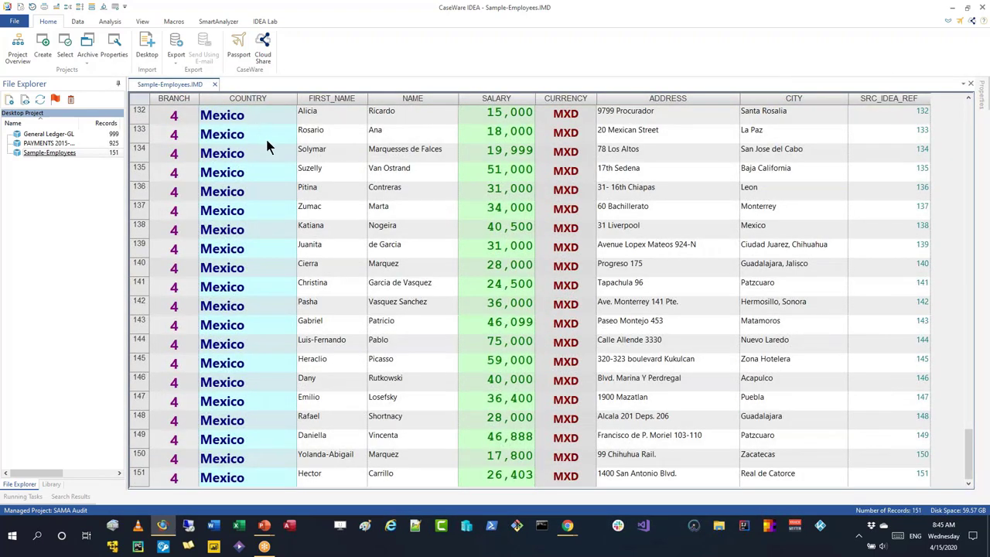
scroll(265, 136, up, 20)
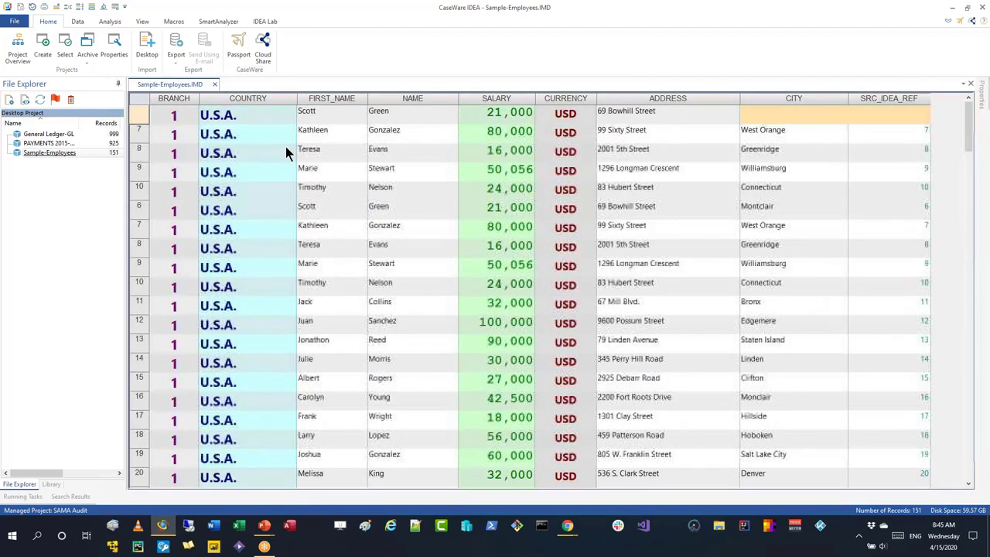
scroll(285, 146, up, 2)
Step: Examine the second employee record field by field, comparing its branch, name and address with the neighbouring records
click(310, 129)
click(312, 116)
click(313, 138)
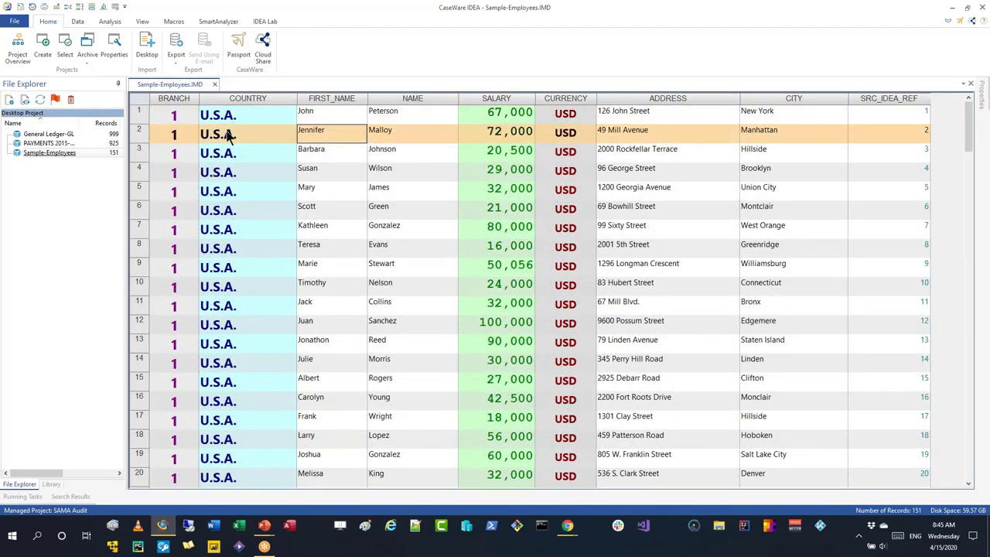
click(320, 151)
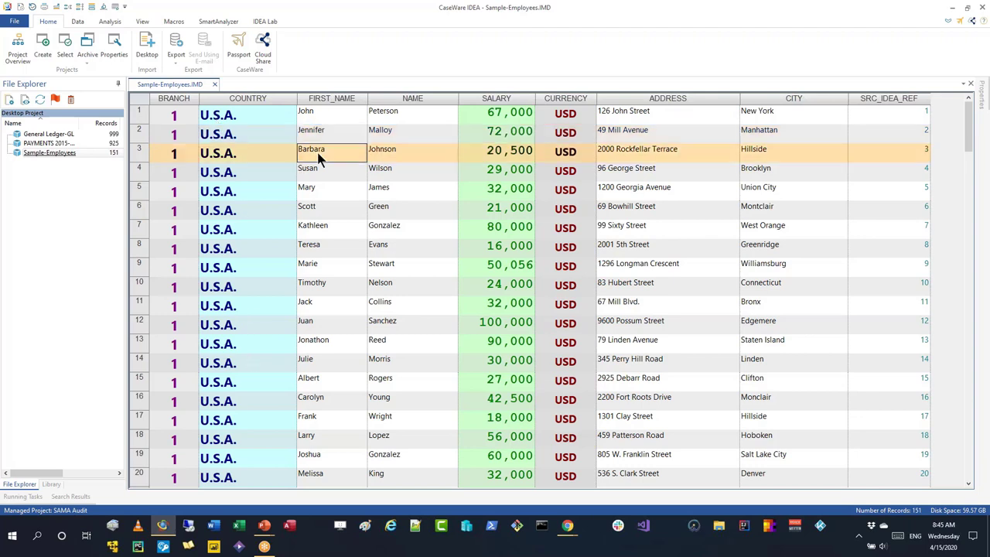
click(321, 139)
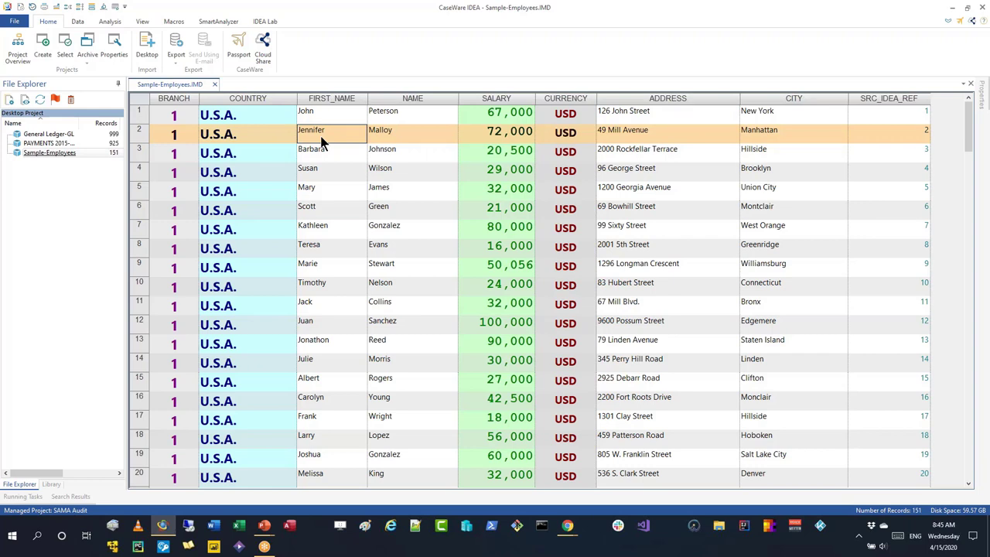
click(330, 149)
click(323, 139)
click(180, 137)
click(328, 130)
click(407, 130)
click(611, 141)
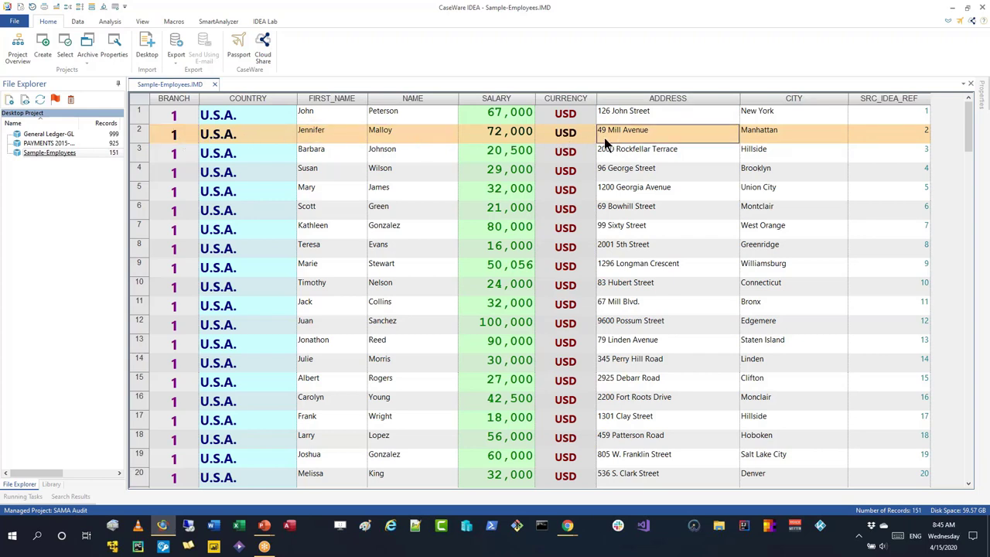
click(418, 136)
click(345, 140)
click(418, 136)
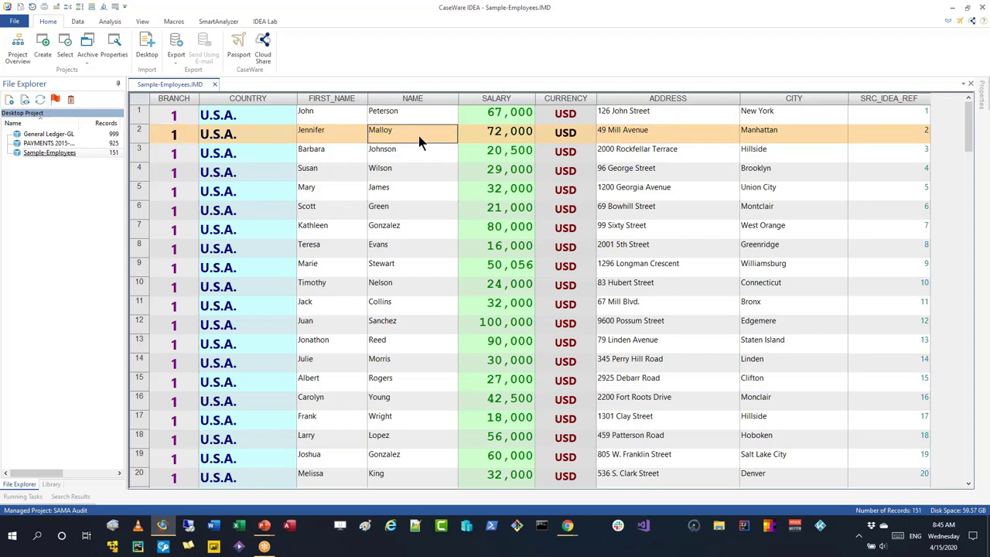
Step: Start the IDEA Lab Outliers analysis and move its dialog down to uncover the first employee records
click(266, 22)
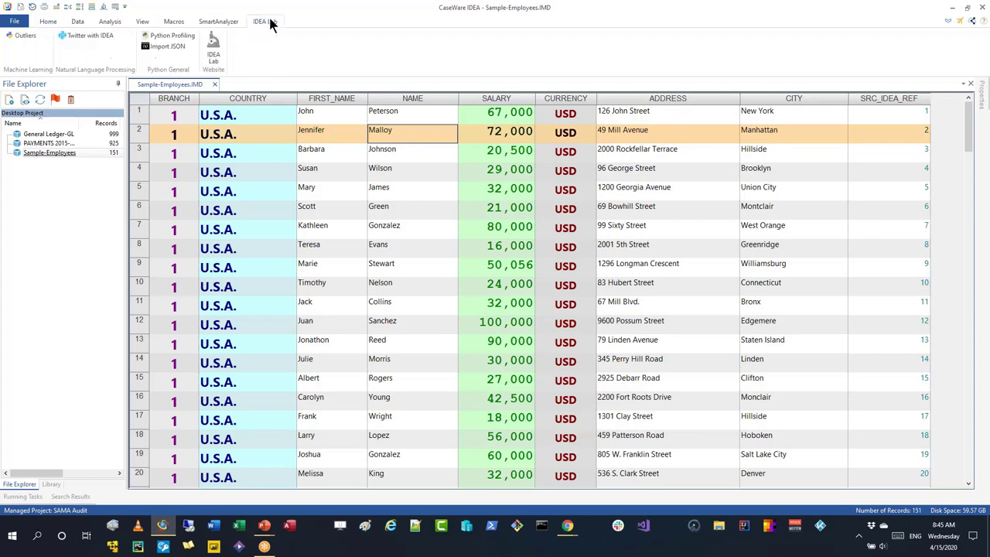
click(24, 37)
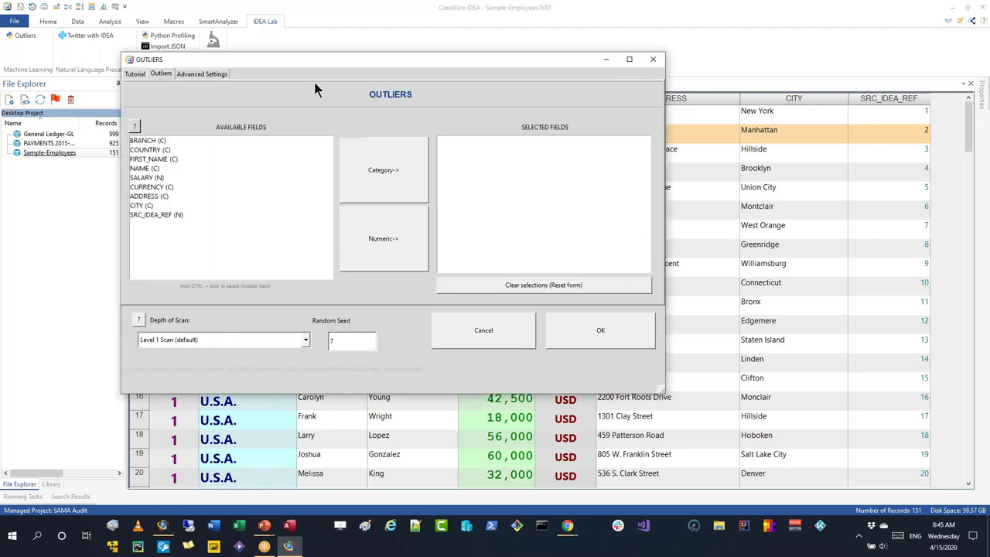
drag(314, 62, 353, 157)
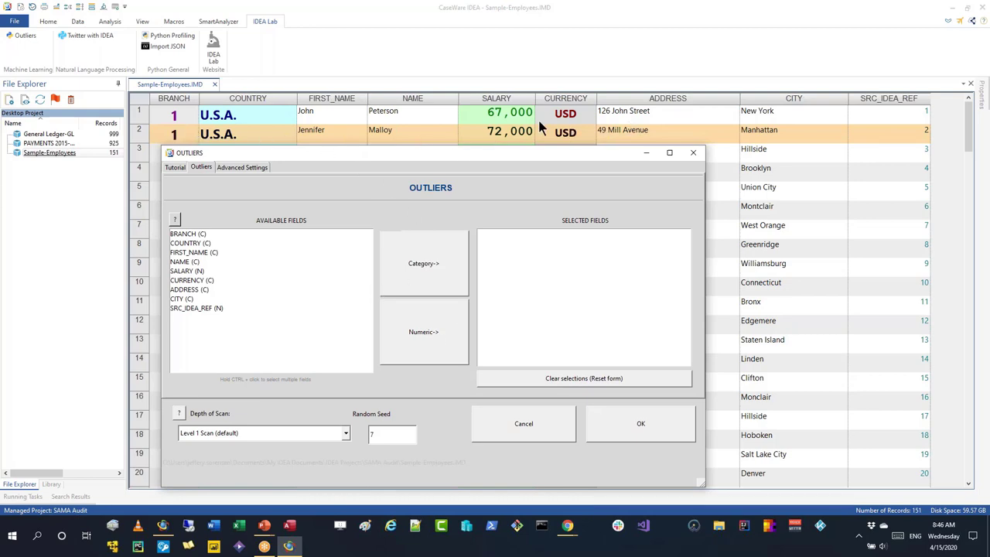
Step: Select BRANCH, COUNTRY and CURRENCY as category fields and SALARY as the numeric field for the outlier analysis
click(190, 234)
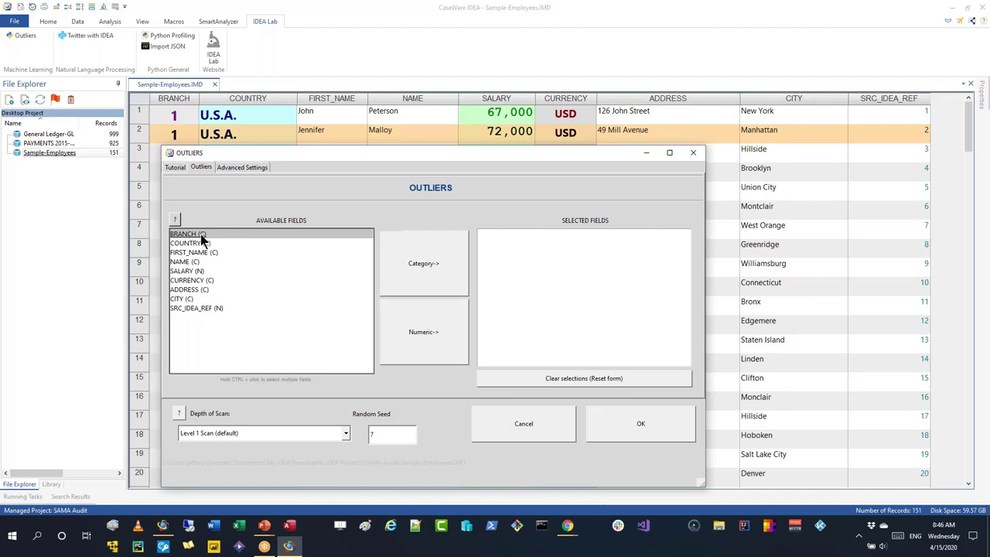
click(416, 263)
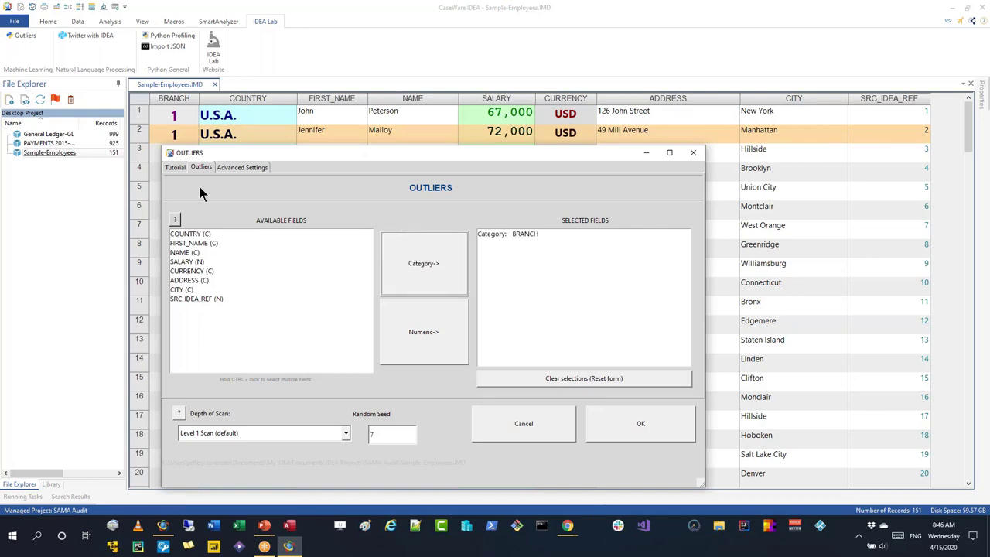
click(200, 235)
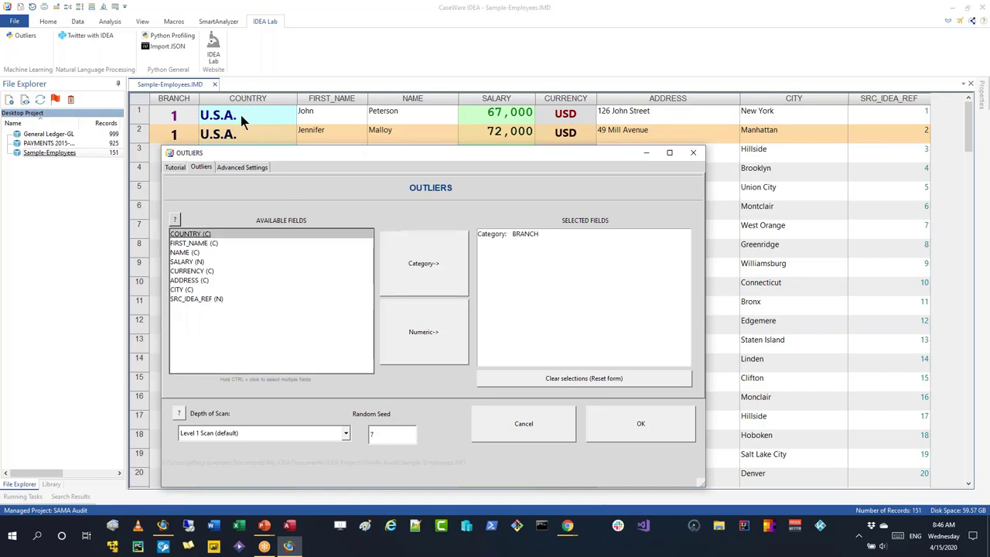
click(430, 262)
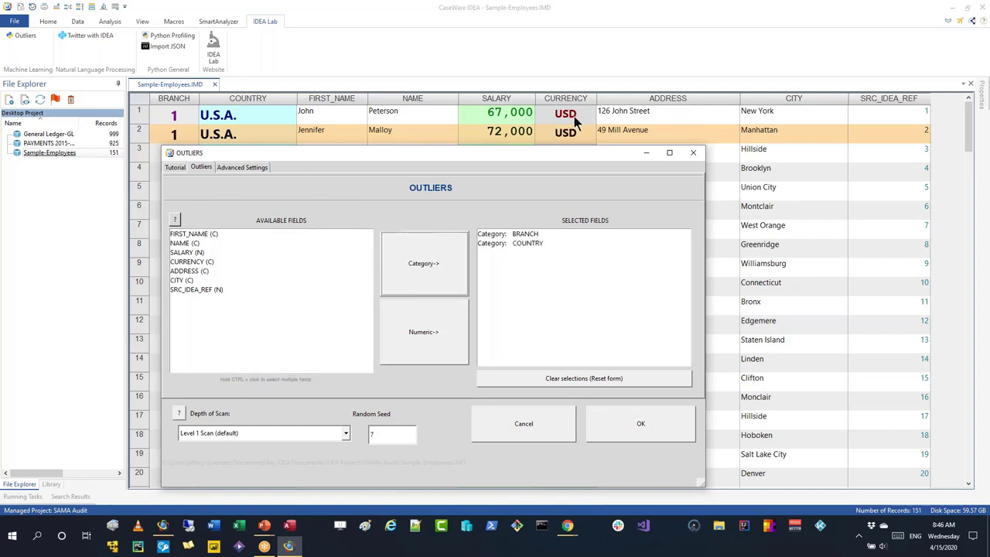
click(197, 263)
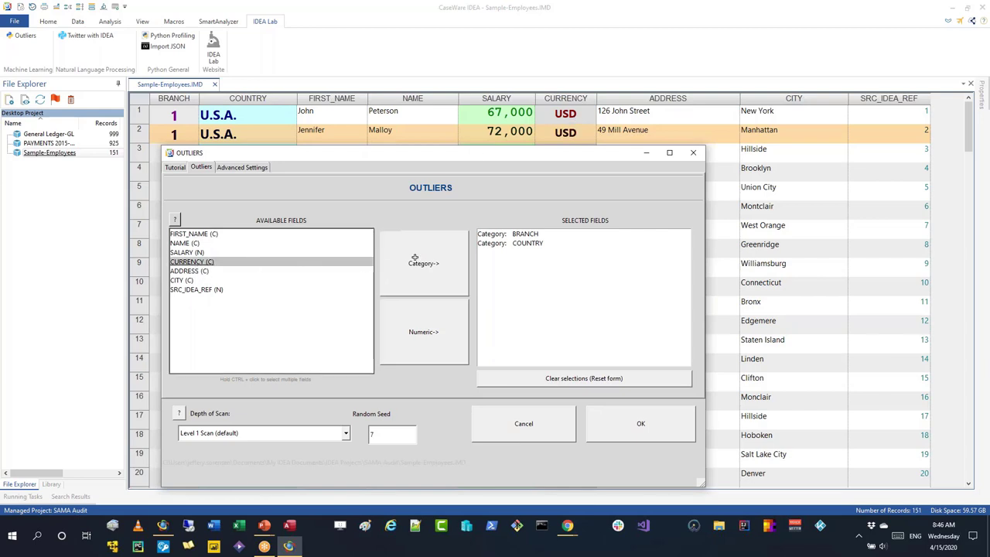
click(416, 257)
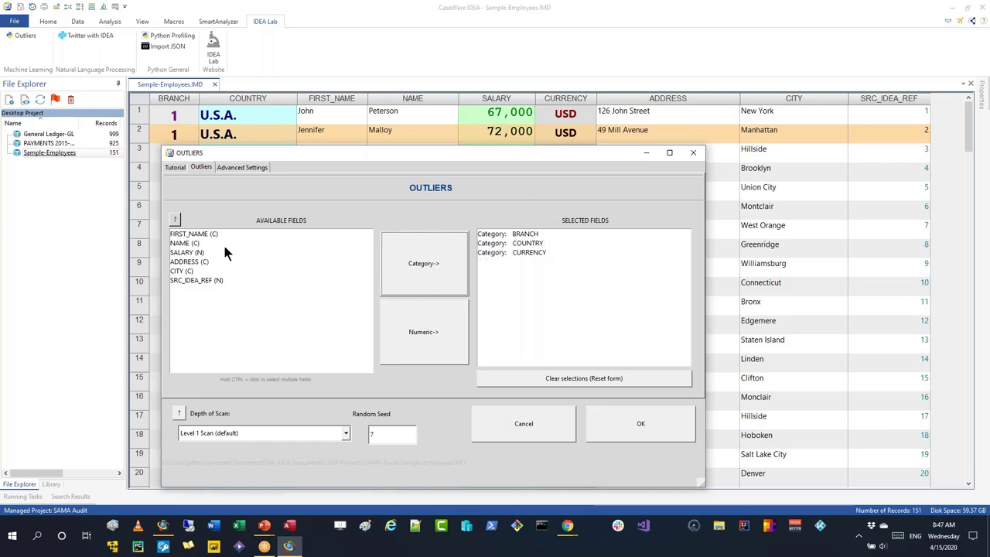
click(191, 253)
click(416, 319)
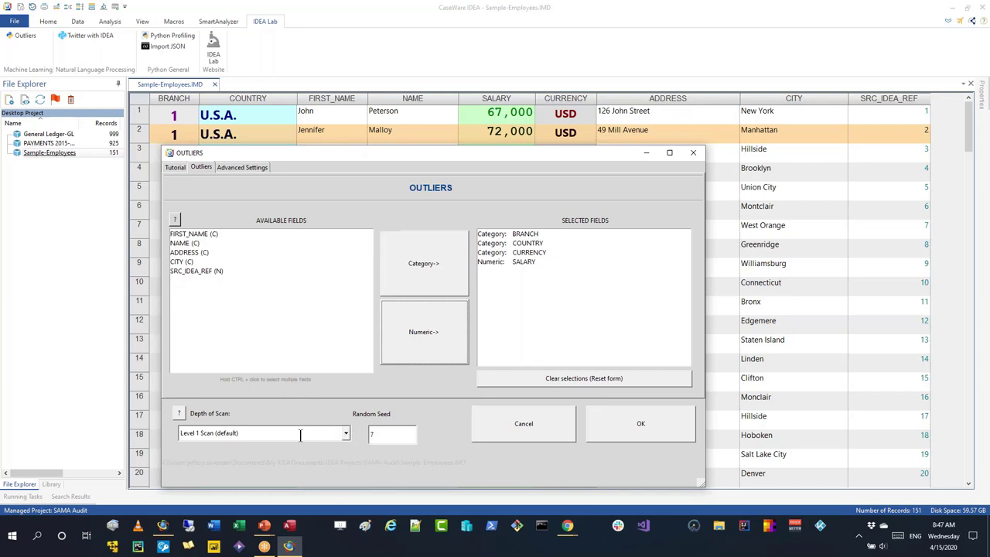
Step: Keep the scan depth at Level 1 Scan (default), run the outlier analysis and return to IDEA
click(346, 435)
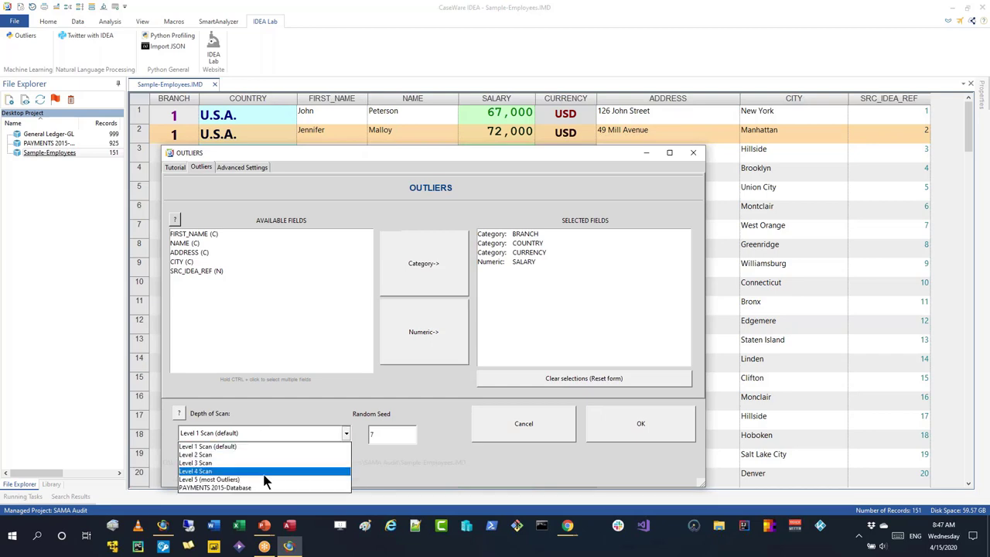
click(244, 433)
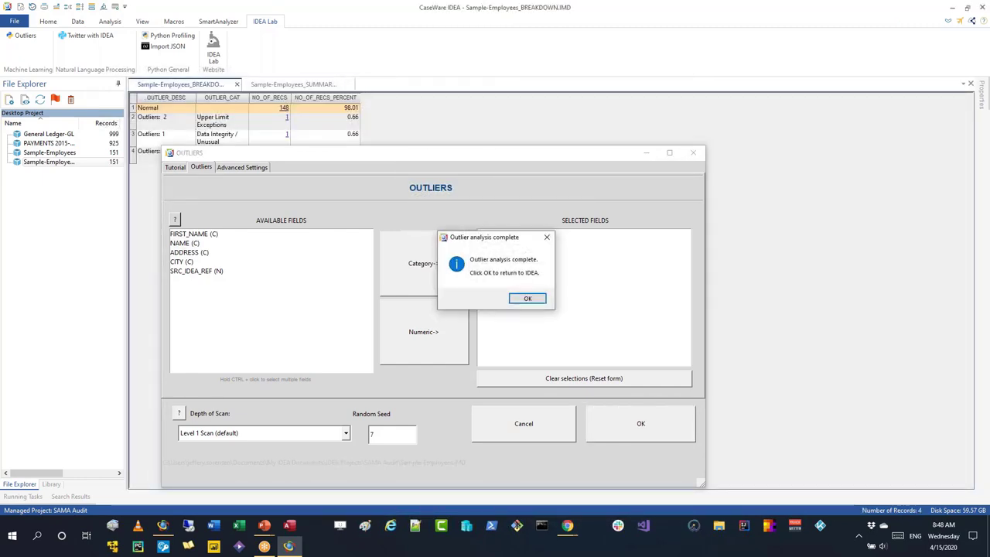
click(523, 299)
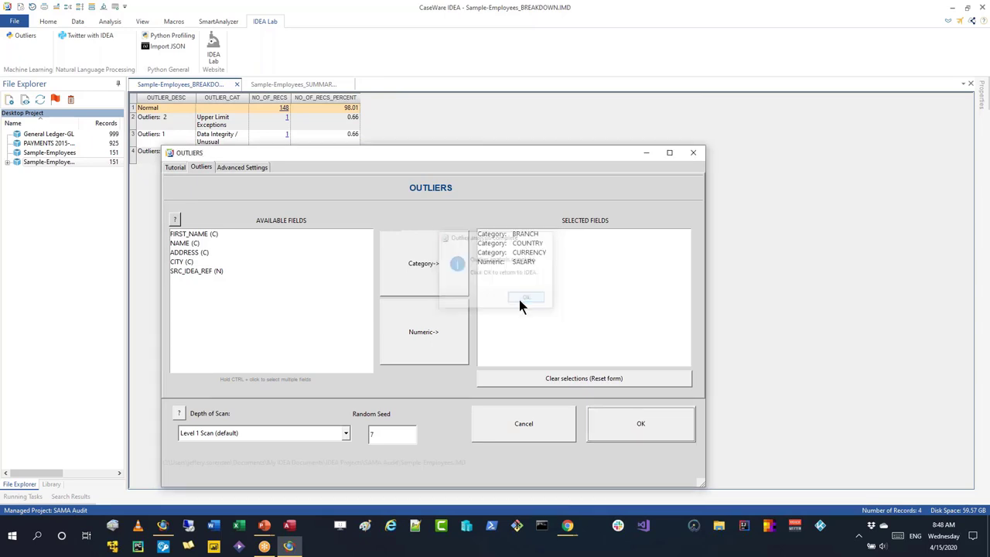
Step: Examine the outlier breakdown table's normal row and first outlier category, with a brief look at the summary table
ctrl+scroll(248, 164, up, 4)
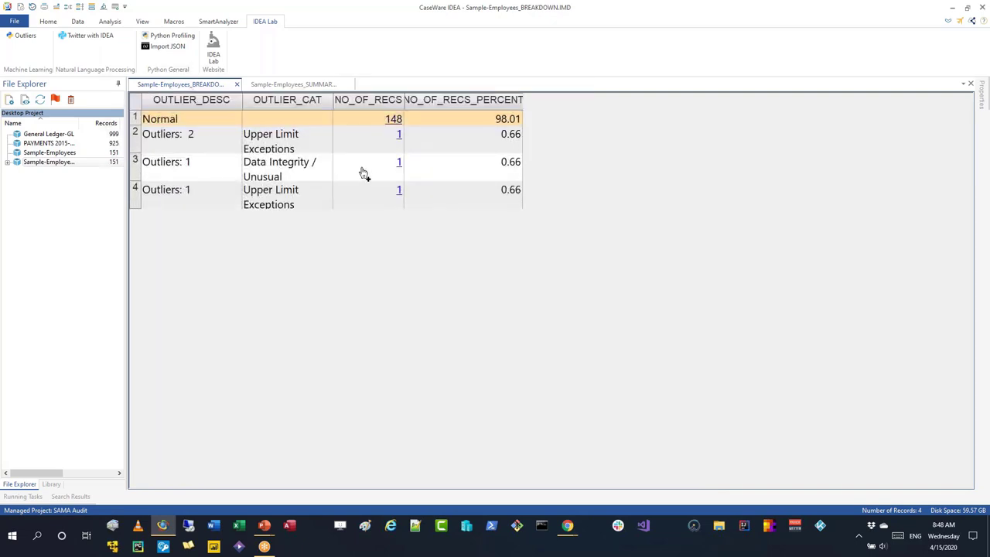
click(295, 118)
click(271, 86)
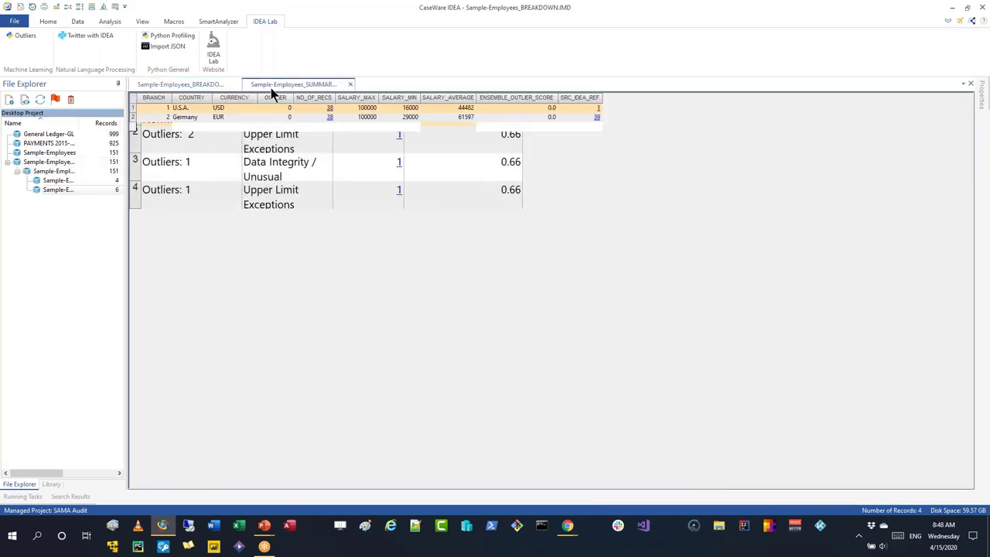
click(218, 86)
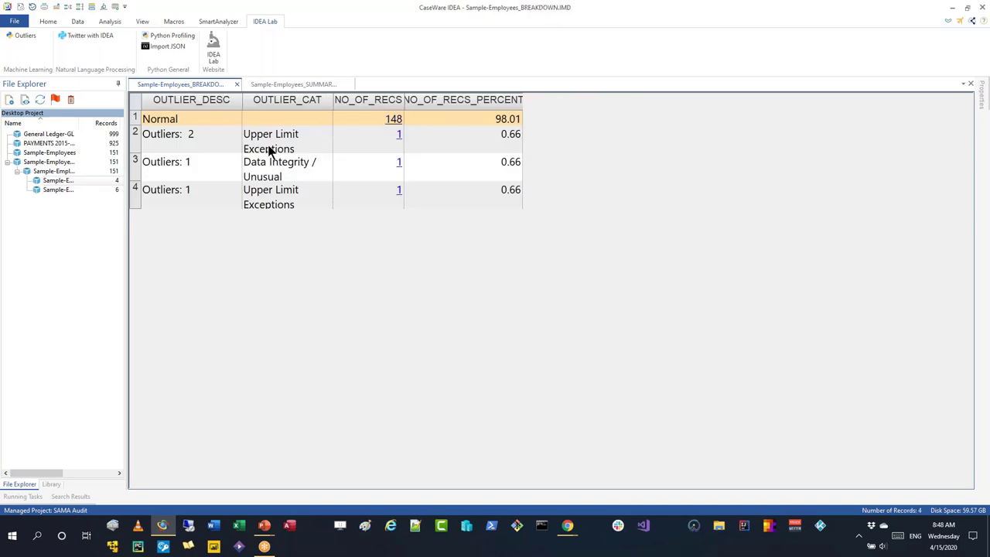
click(234, 122)
click(499, 119)
click(259, 122)
click(214, 123)
click(272, 121)
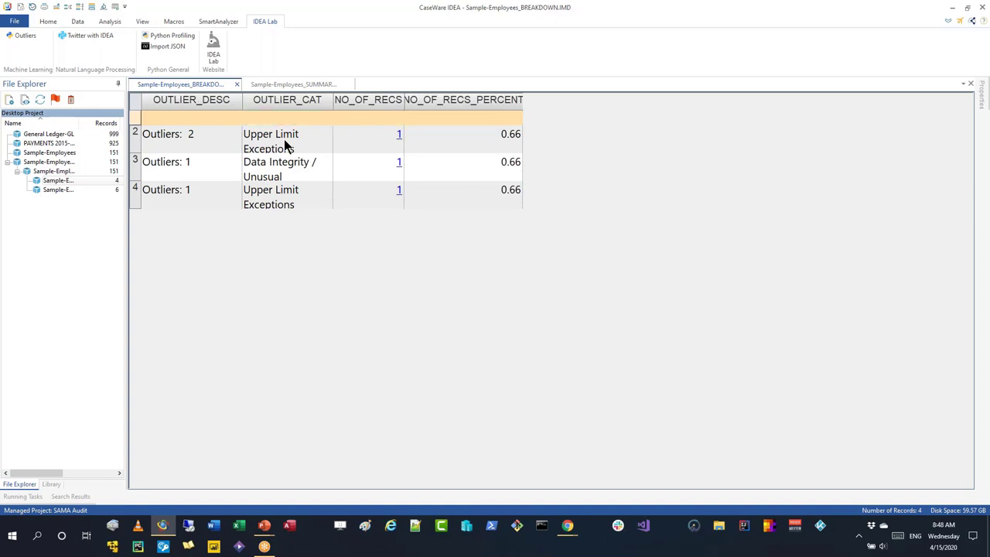
click(284, 140)
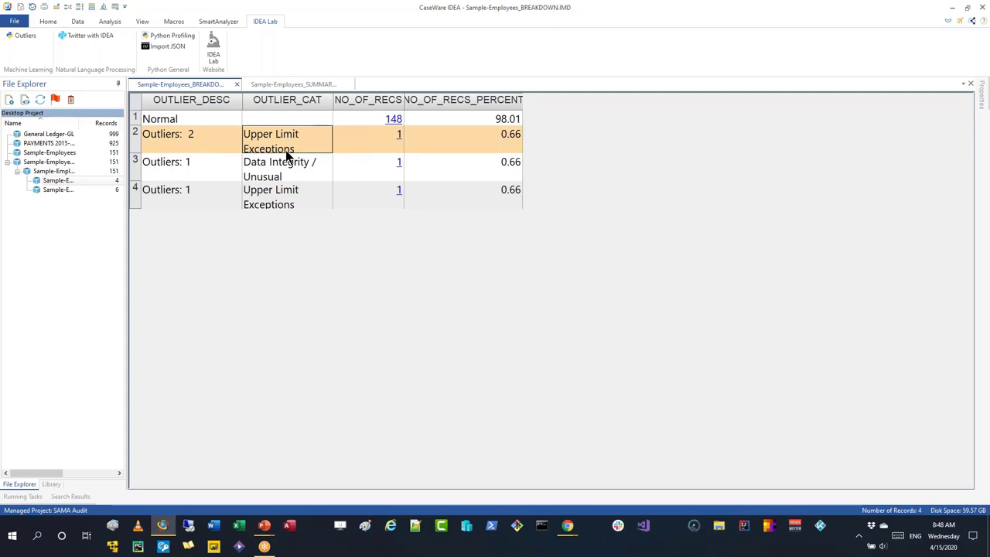
Step: Open the record behind the first Upper Limit Exceptions category and examine its branch, country, currency, salary and outlier reason
click(400, 142)
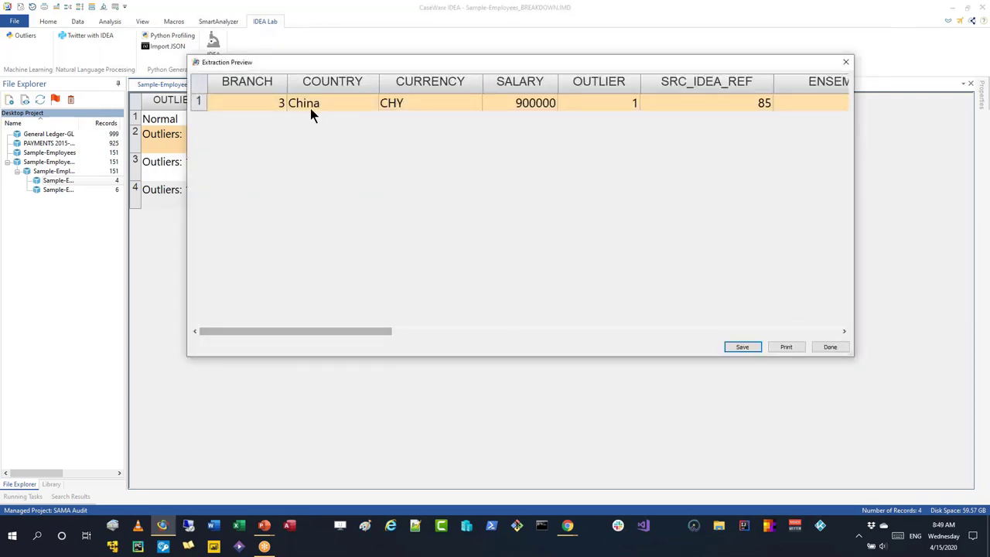
click(267, 100)
click(325, 105)
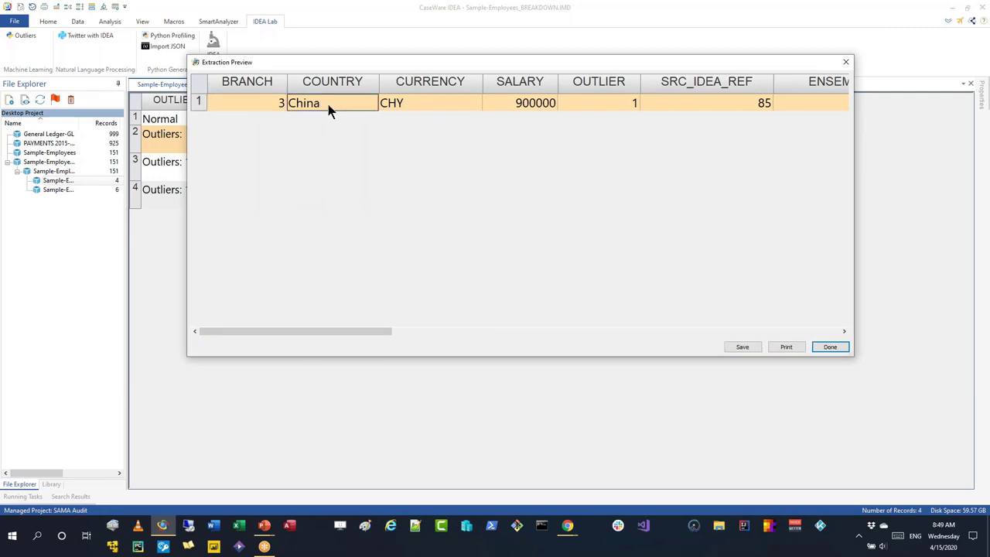
click(423, 106)
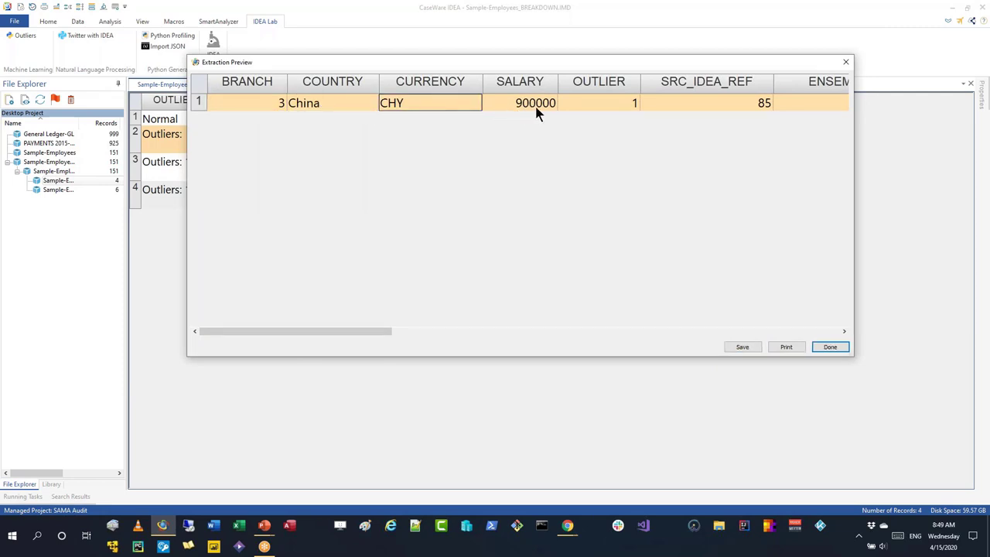
drag(306, 335, 820, 332)
click(496, 108)
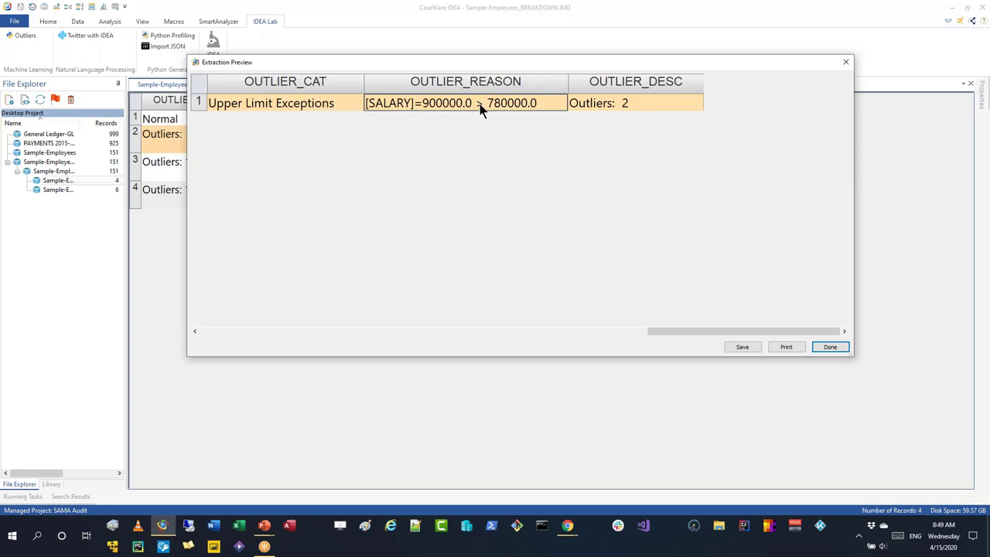
Step: Check that record's outlier category against its salary and close the extraction preview
click(304, 105)
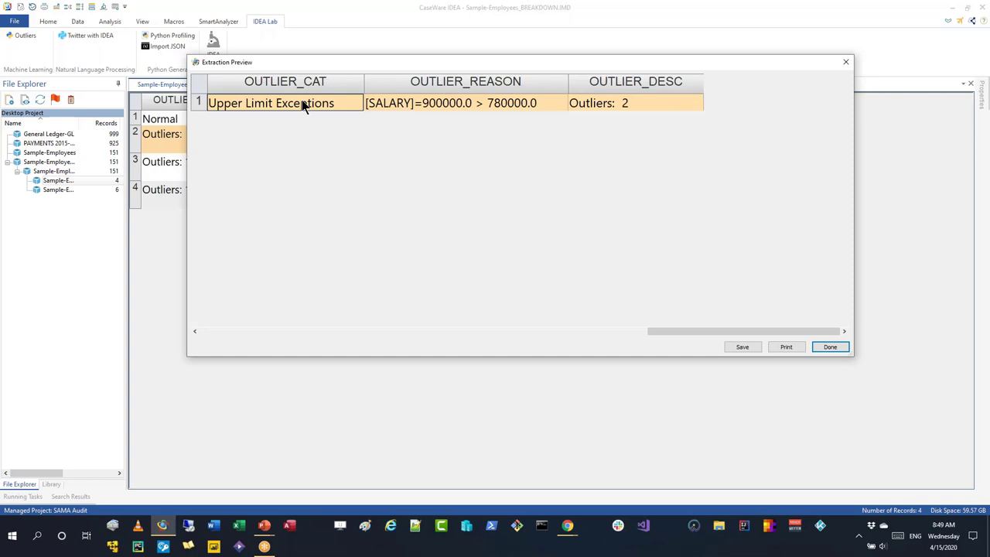
key(Right)
key(Left)
key(Left)
key(Home)
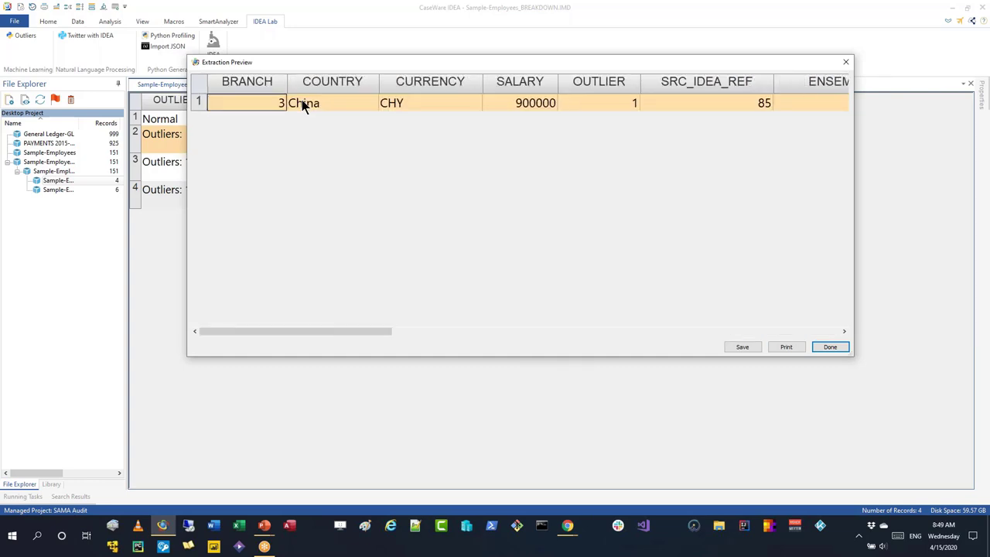
click(541, 105)
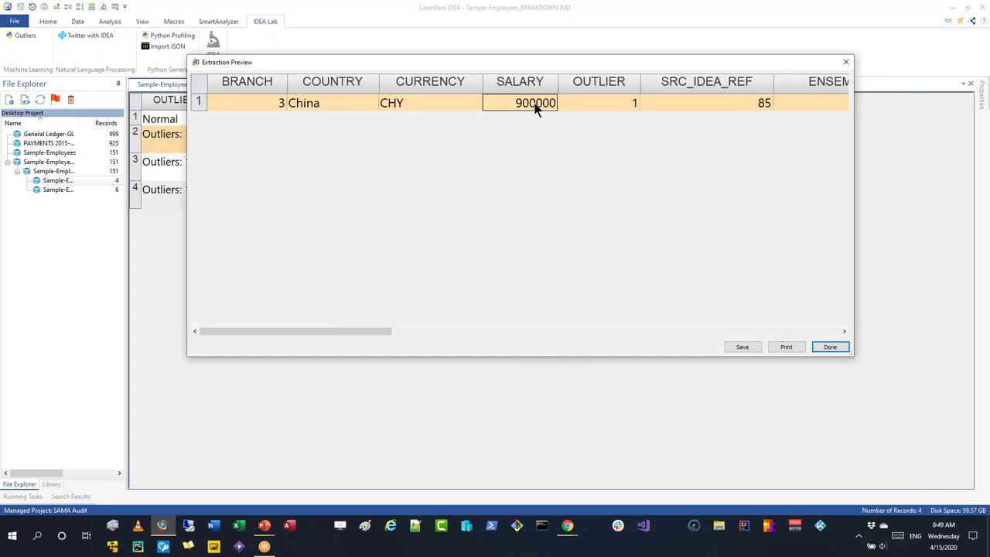
click(830, 347)
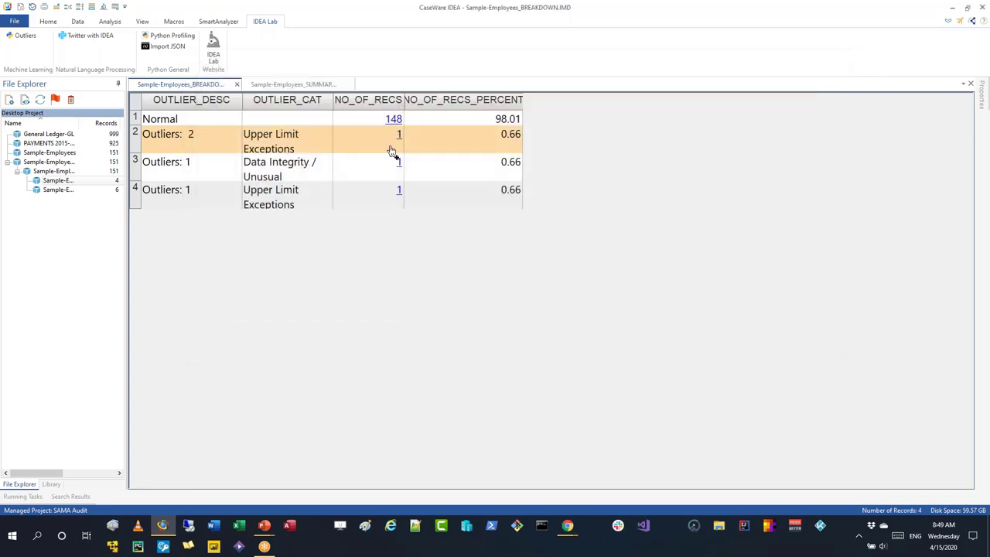
Step: Open the record behind the Data Integrity / Unusual category and examine its outlier reason and category
click(278, 170)
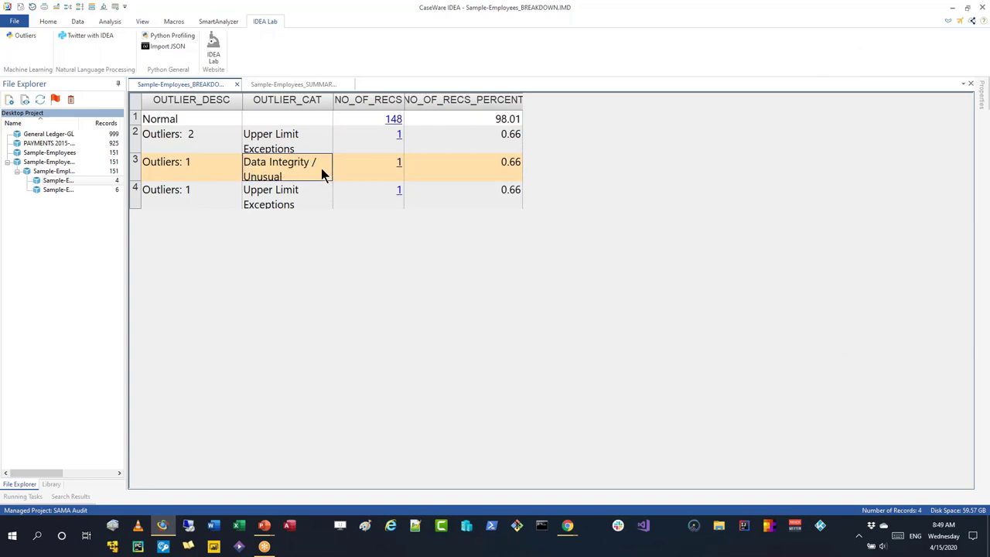
click(399, 164)
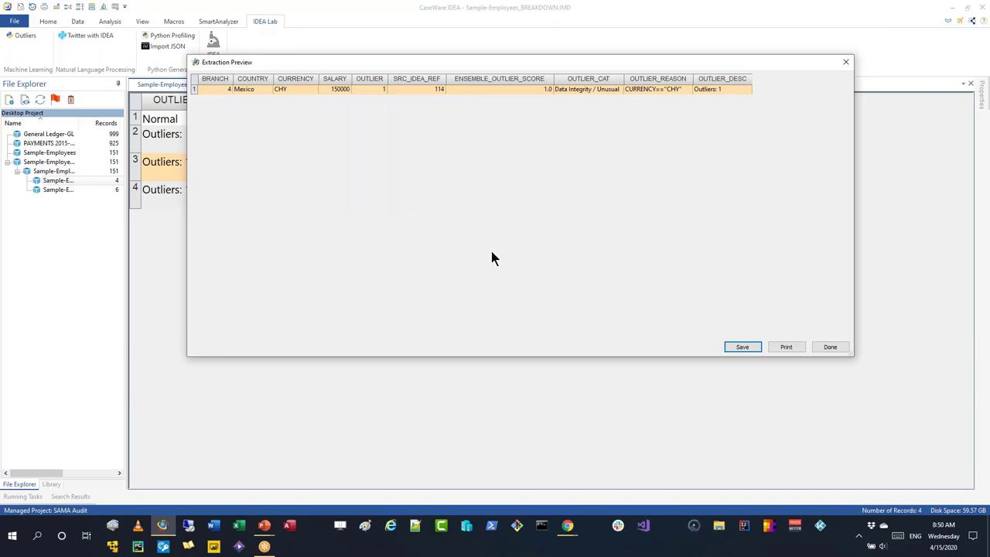
scroll(491, 248, up, 2)
drag(385, 331, 835, 324)
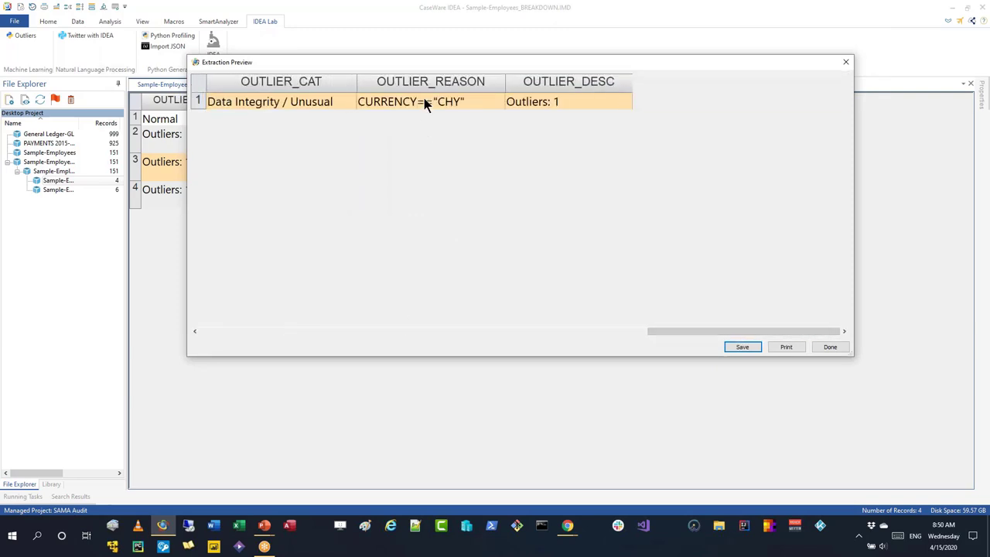
click(423, 101)
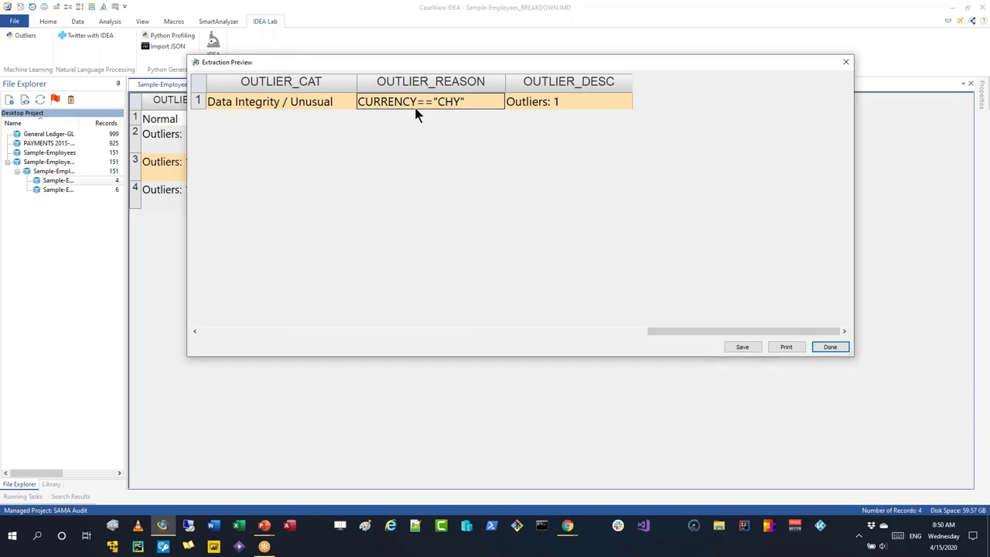
click(323, 109)
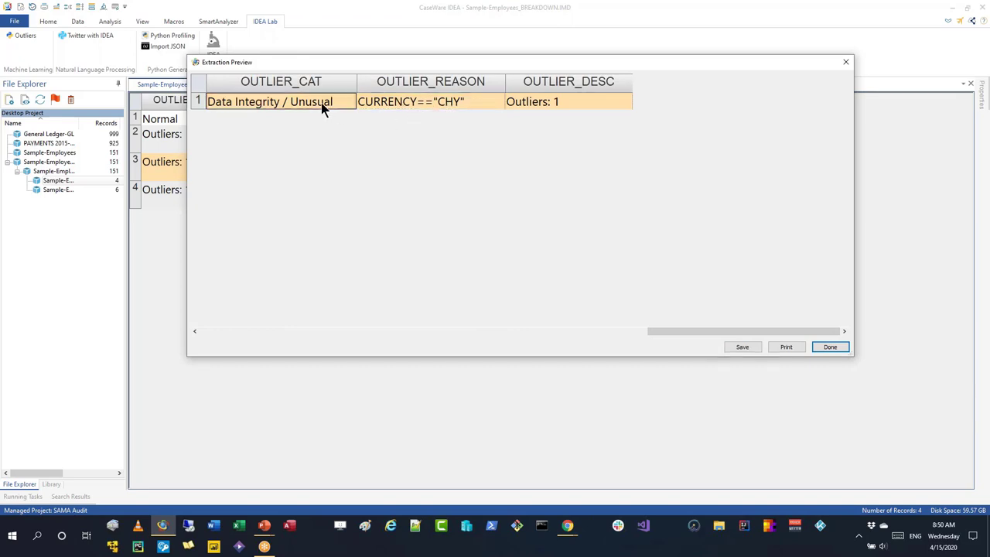
Step: Compare the country and currency of the Data Integrity / Unusual record, and check its salary
key(Left)
key(Left)
key(Left)
key(Left)
key(Left)
key(Left)
key(Left)
key(Left)
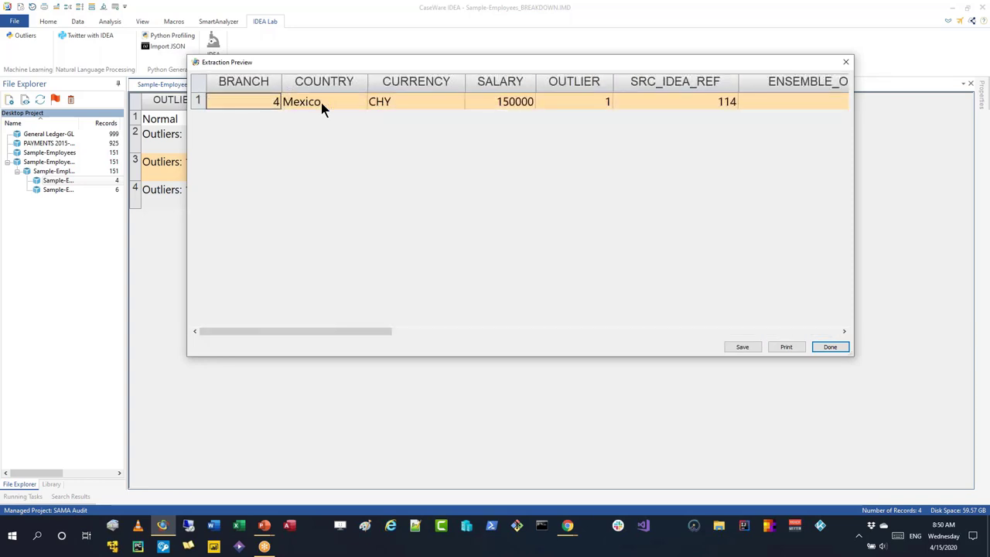
click(347, 100)
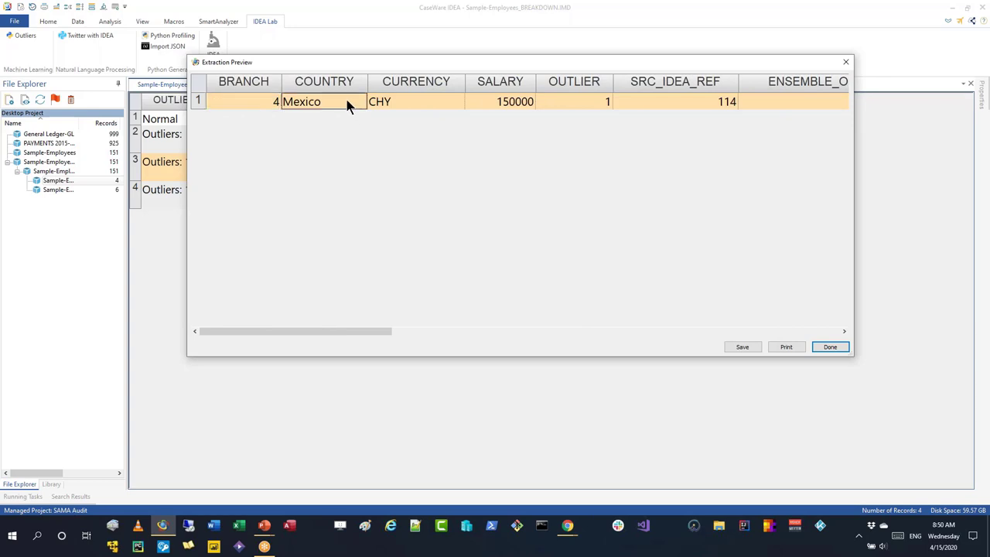
click(394, 103)
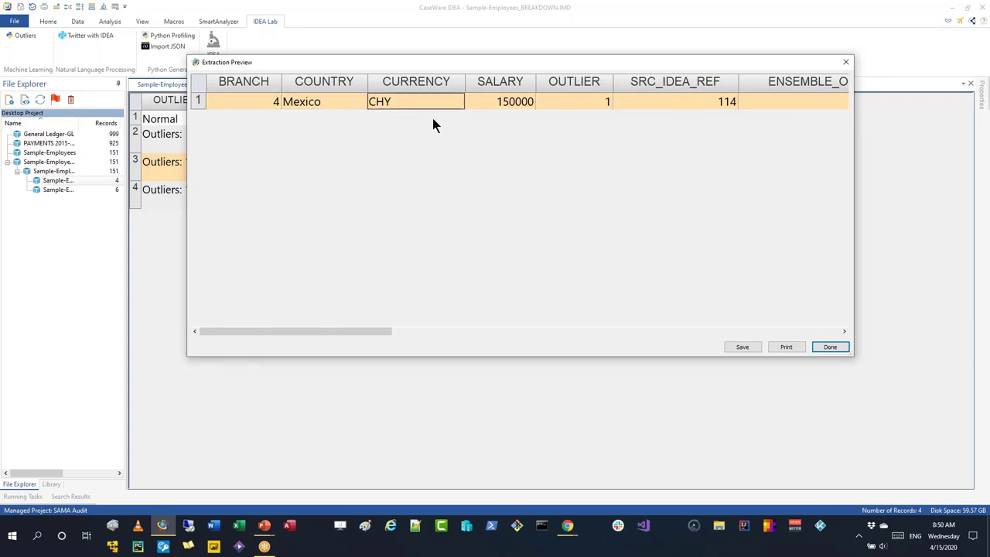
click(283, 101)
click(373, 106)
click(301, 101)
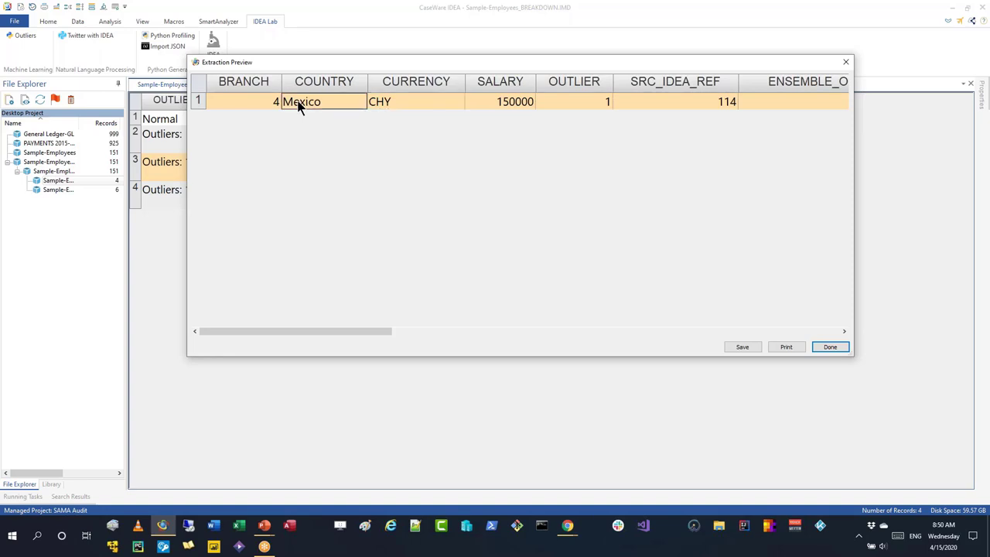
click(391, 108)
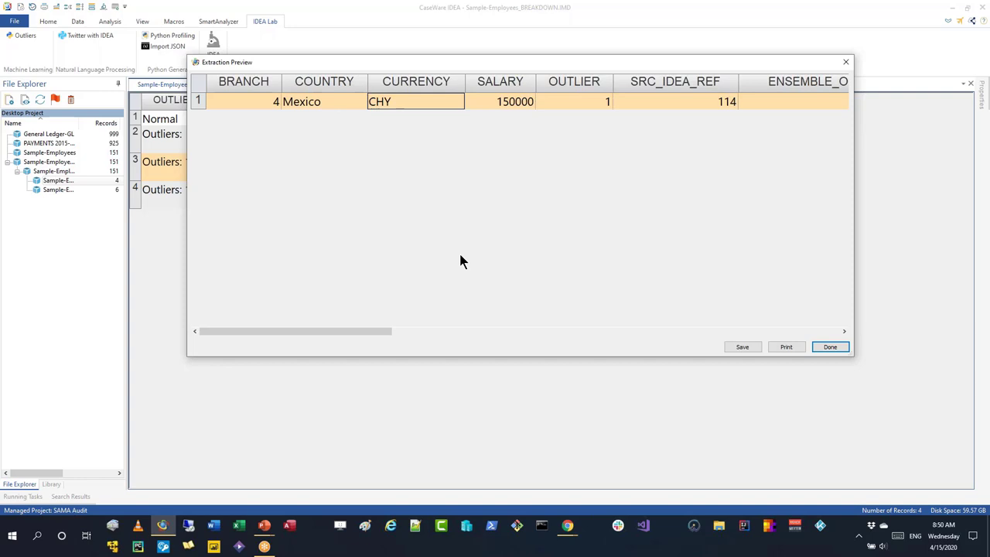
click(355, 109)
click(376, 113)
click(340, 110)
click(388, 107)
click(334, 108)
click(389, 99)
click(505, 105)
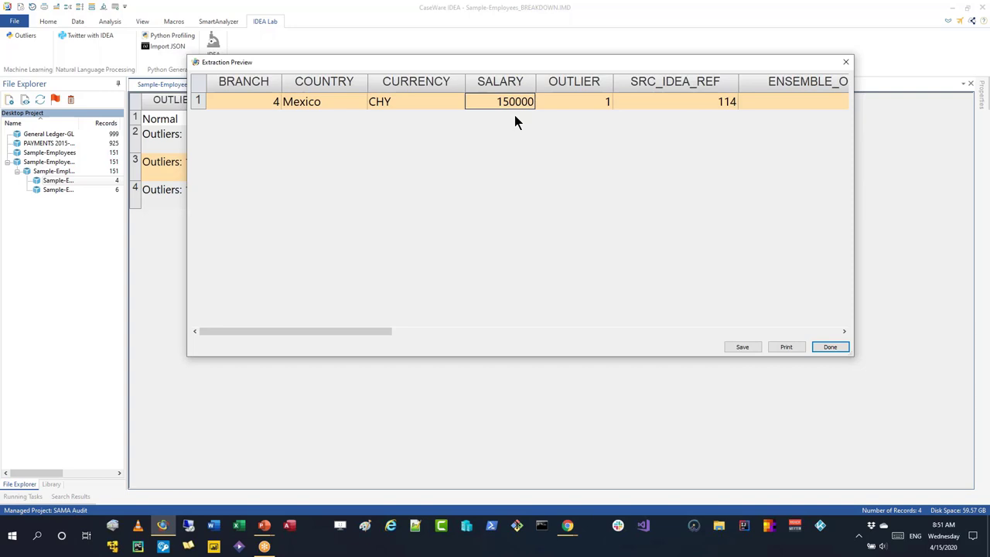
Step: Look through the record's outlier fields up to the description, return to its branch and close the preview
key(Right)
key(Right)
key(Right)
key(Right)
key(Right)
key(Right)
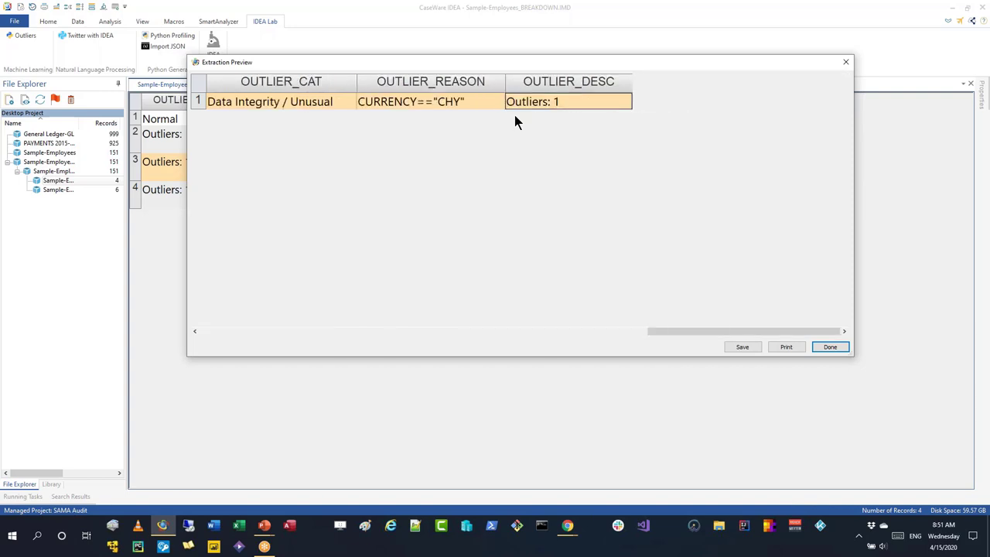
key(Left)
key(Left)
key(Left)
key(Left)
key(Left)
key(Left)
key(Left)
key(Left)
key(Left)
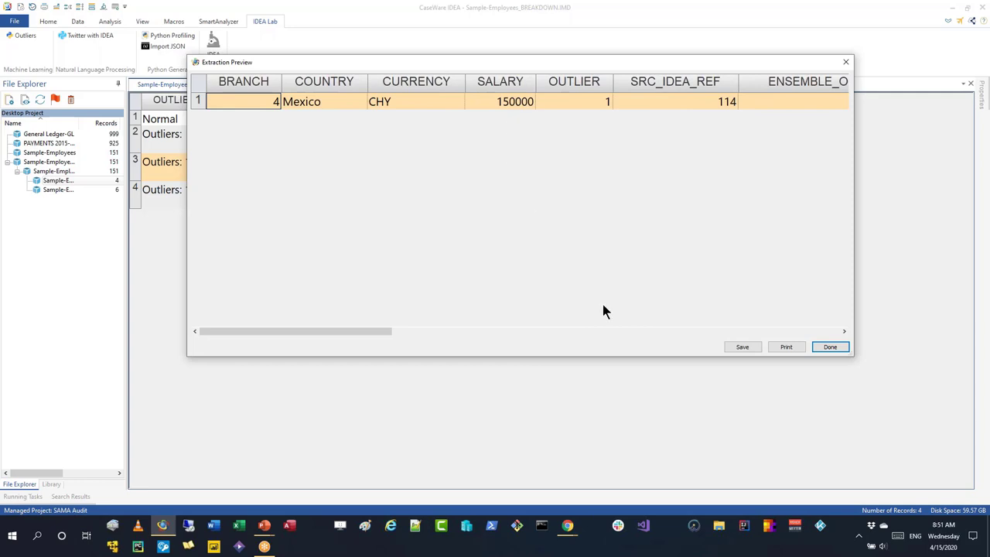
click(830, 347)
Step: Open the record behind the last Upper Limit Exceptions category, view its values and close the preview
click(459, 170)
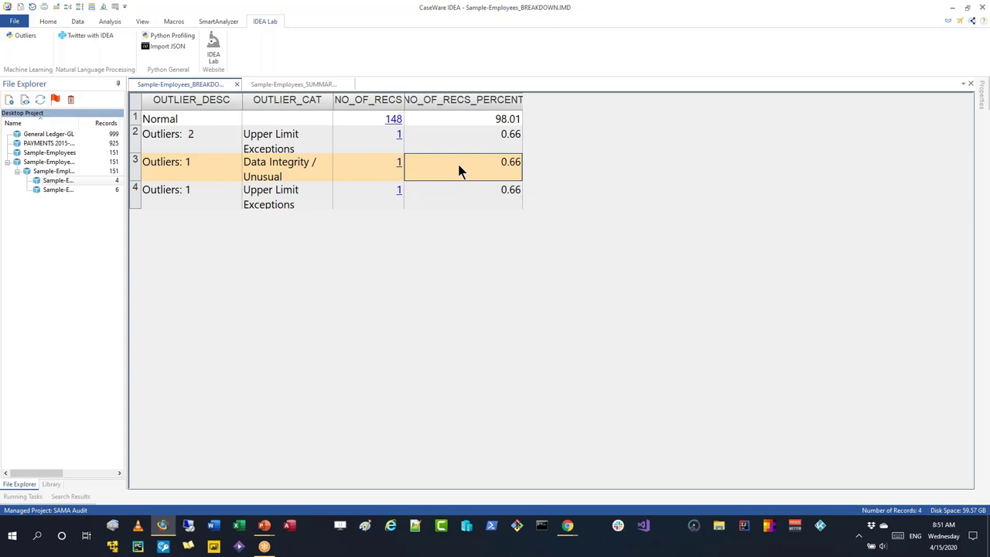
click(270, 193)
click(401, 194)
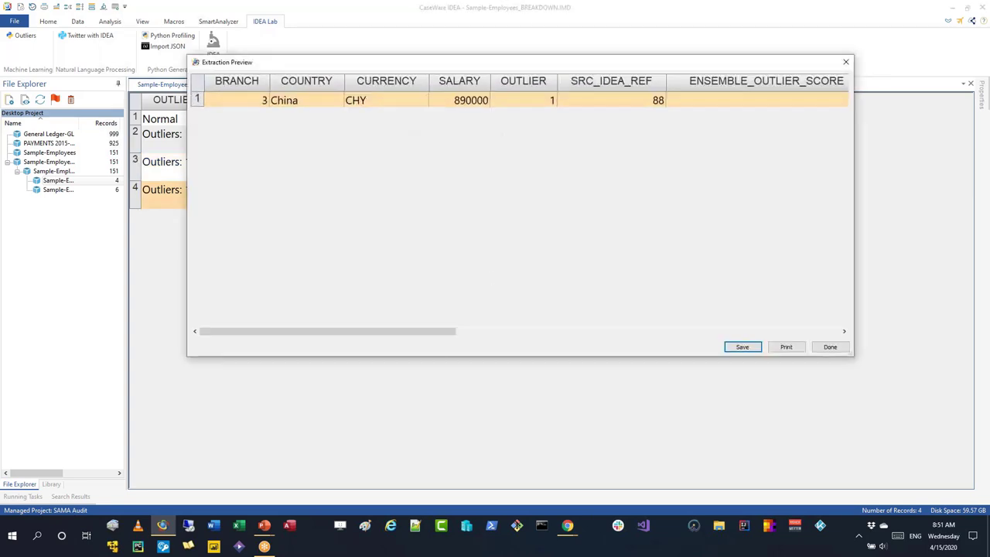
click(829, 347)
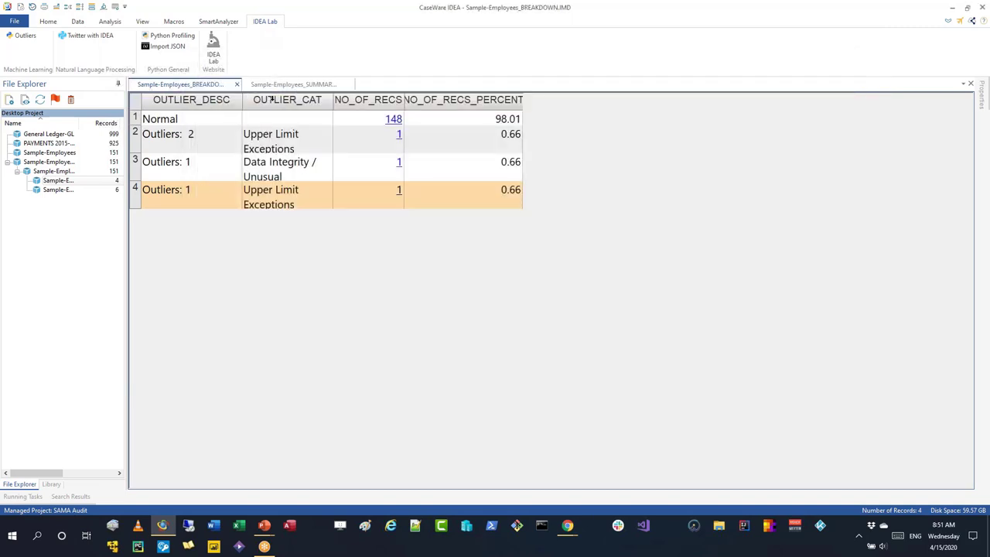
Step: Close all open outlier result tables, collapse their database tree and open the PAYMENTS 2015 database
right_click(199, 85)
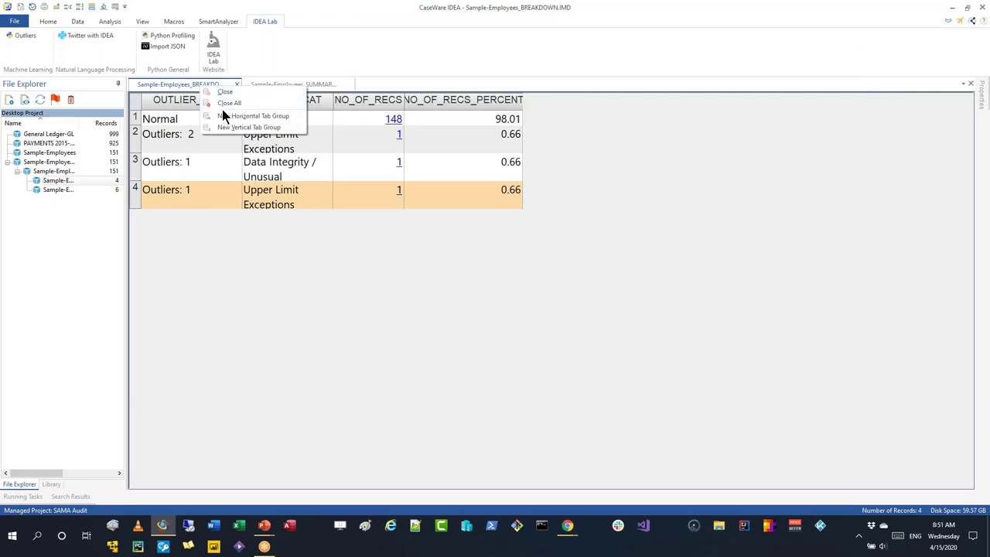
click(226, 104)
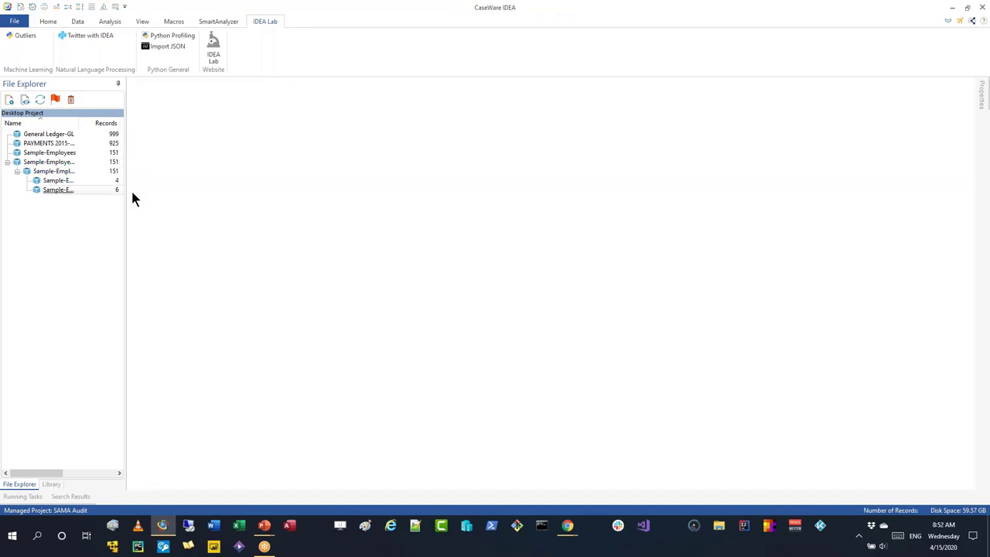
click(7, 163)
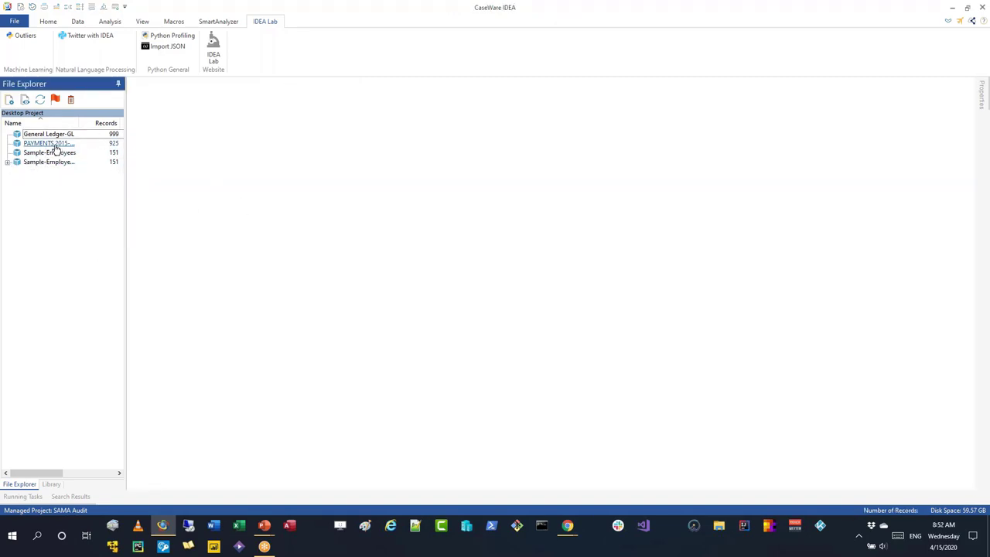
double_click(55, 144)
Step: Examine the first payment records' posted-by, supplier name, authorizer and amount values
click(325, 151)
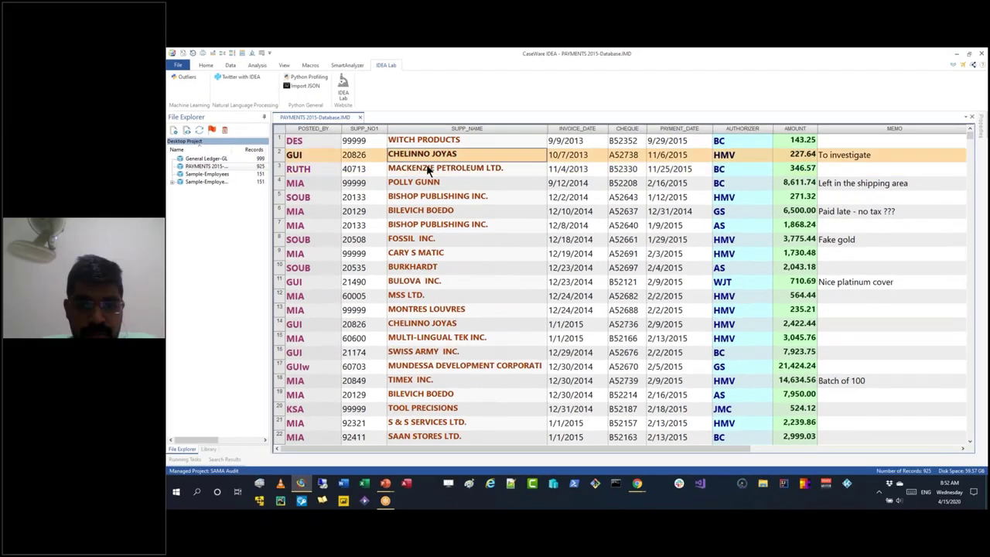
click(426, 156)
click(447, 141)
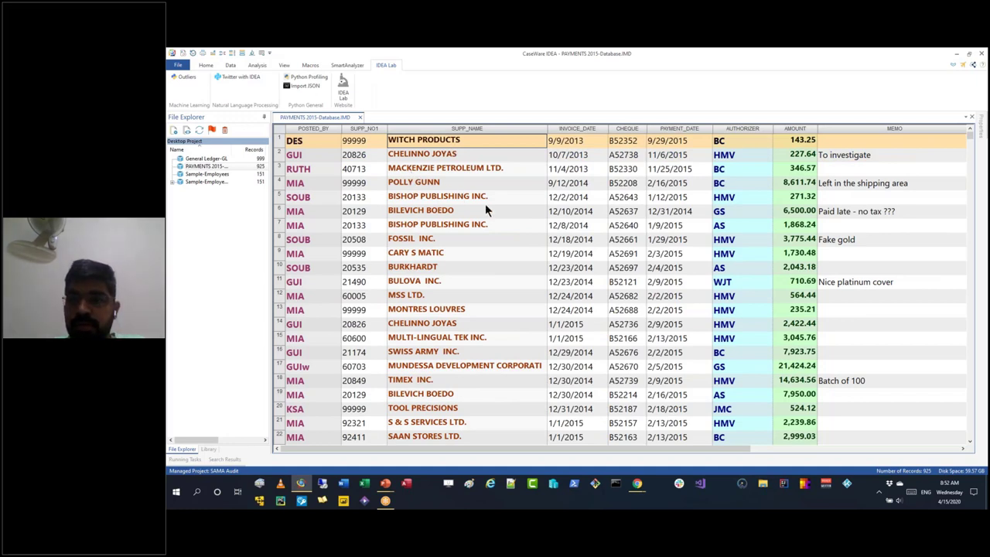
click(310, 139)
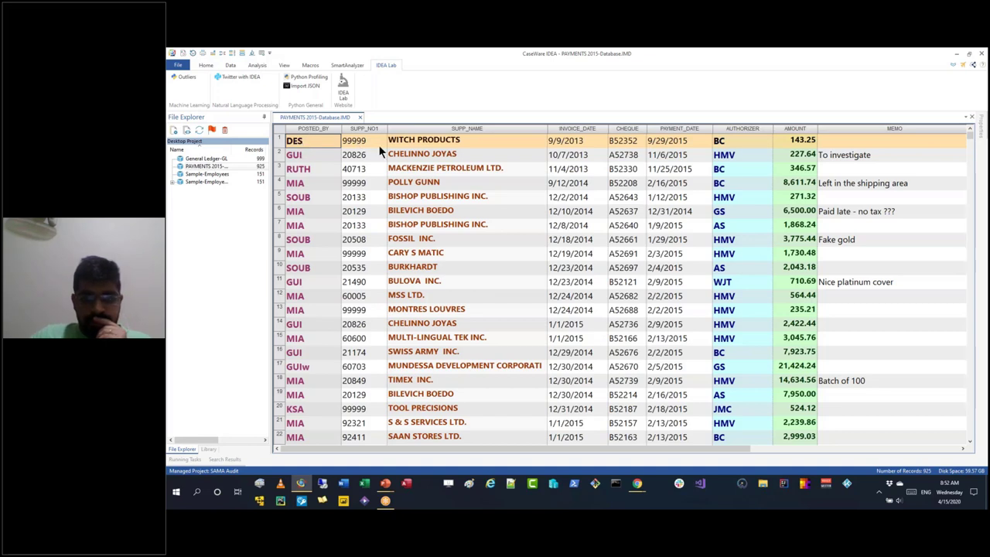
click(423, 144)
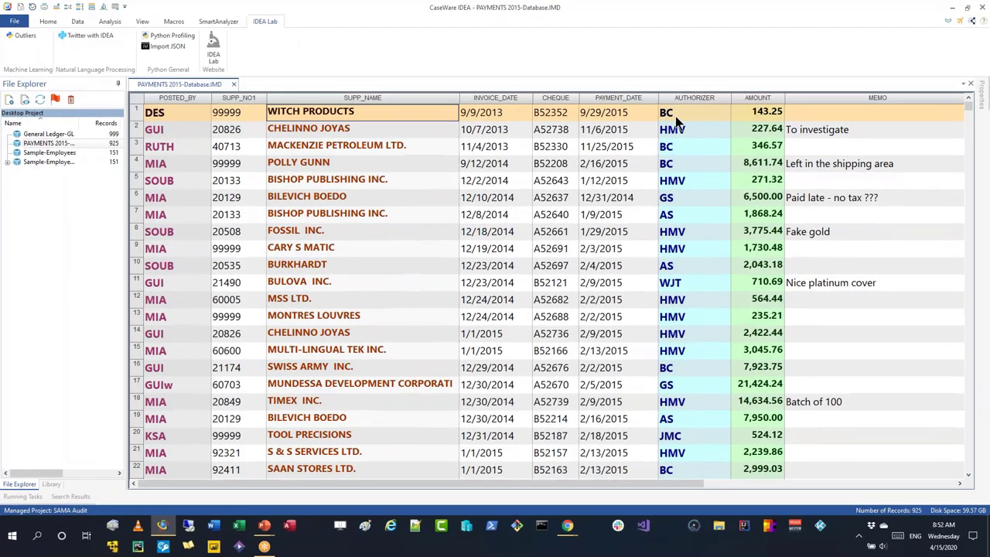
click(727, 144)
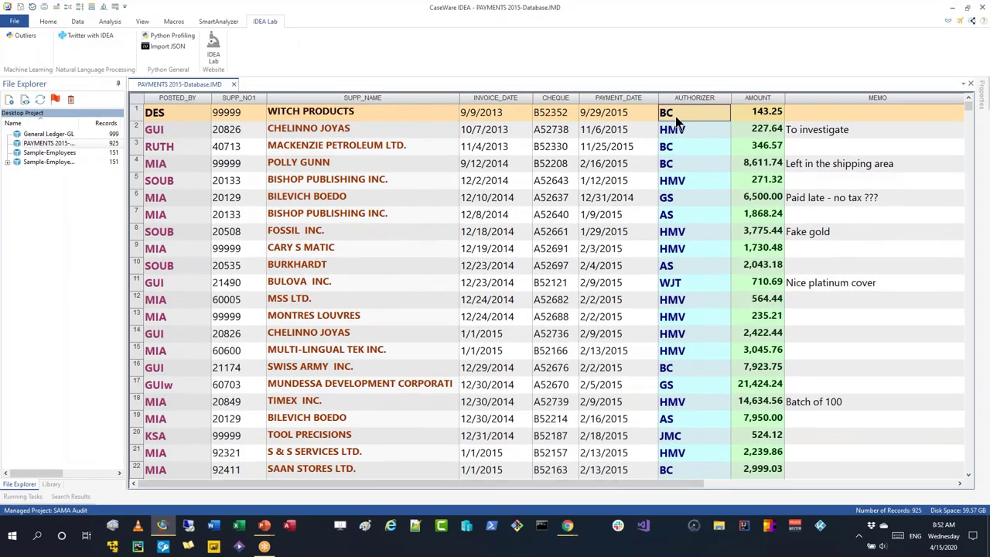
click(749, 118)
click(303, 116)
click(300, 129)
click(299, 114)
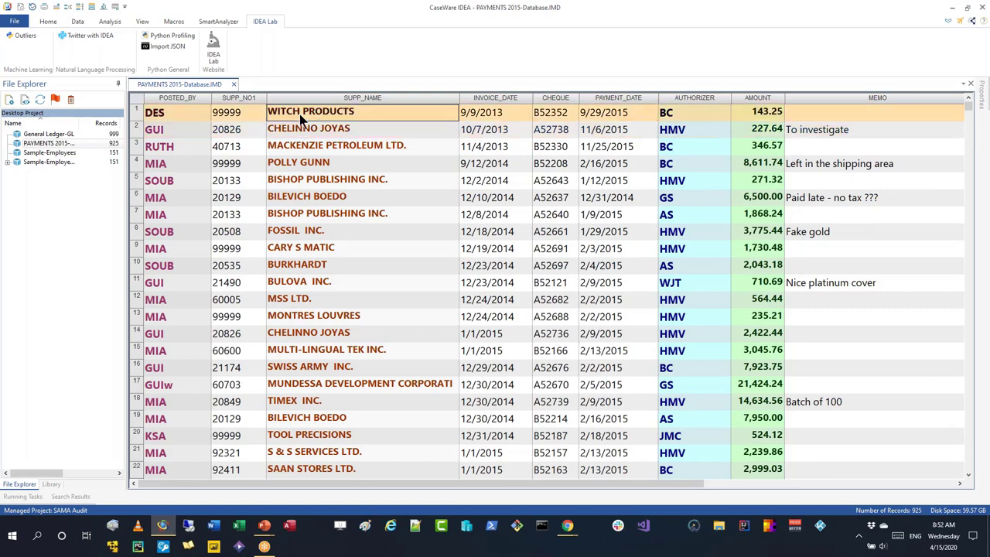
Step: Start the IDEA Lab Outliers analysis on the payments database and move its dialog down to uncover the first record
click(22, 35)
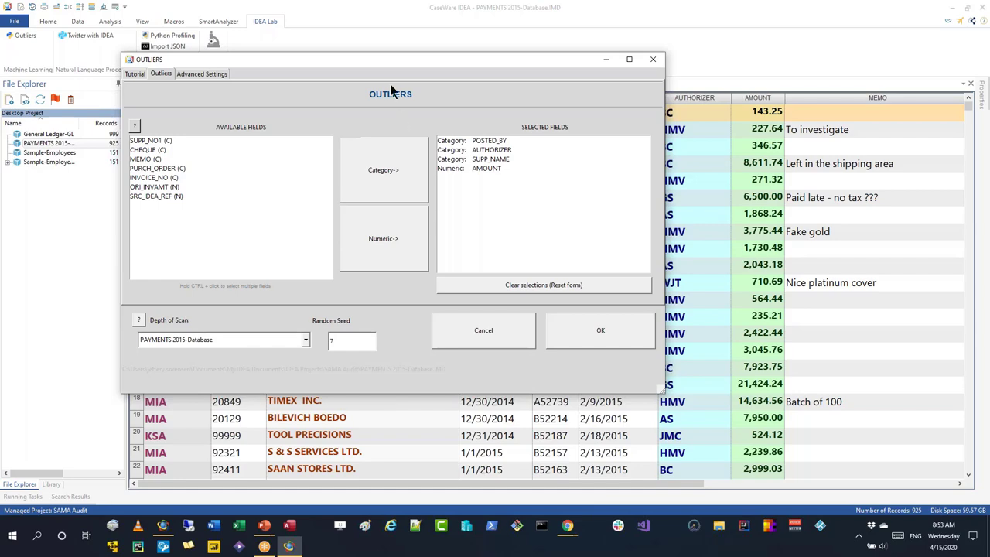
drag(390, 68, 422, 144)
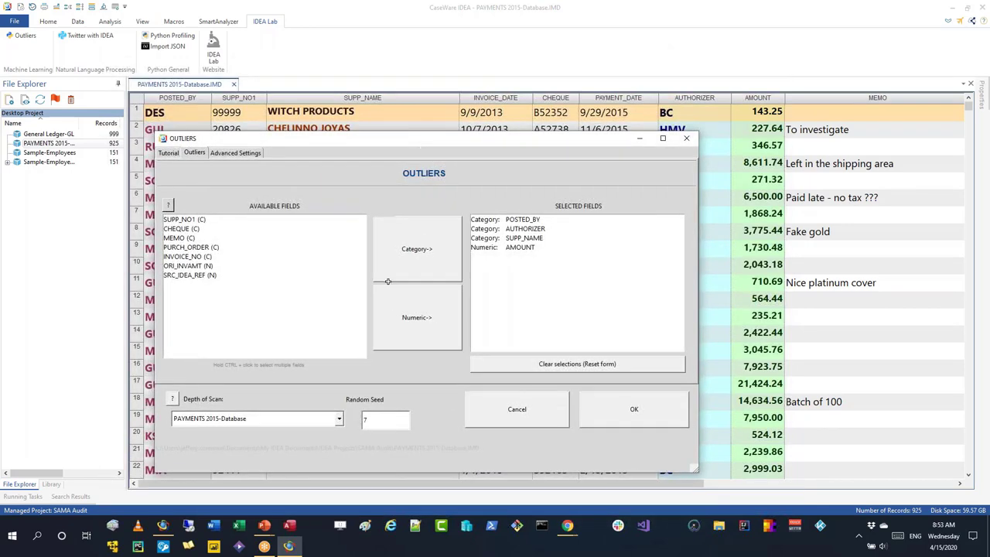
Step: Reset the field selections and assign POSTED_BY, AUTHORIZER and SUPP_NAME as category fields and AMOUNT as the numeric field
click(537, 368)
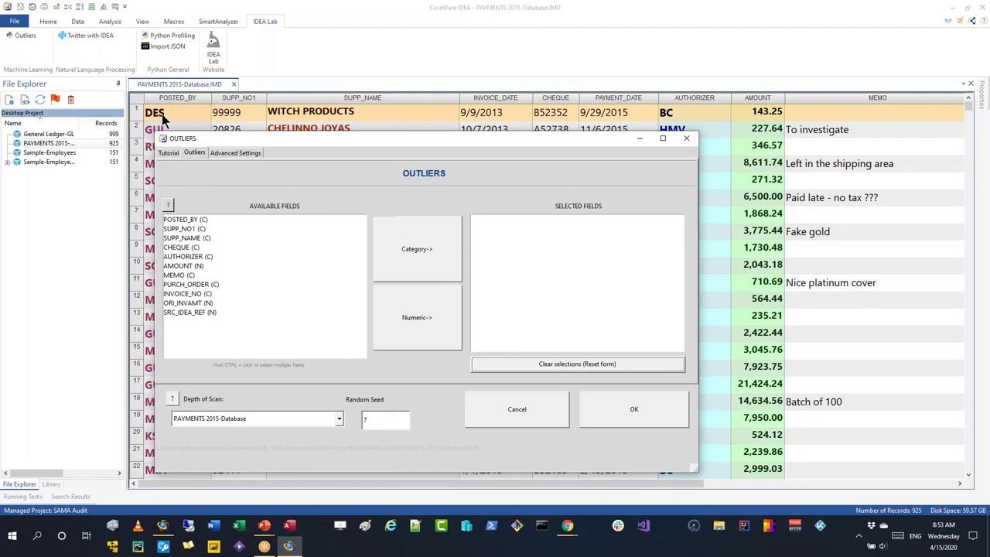
click(193, 219)
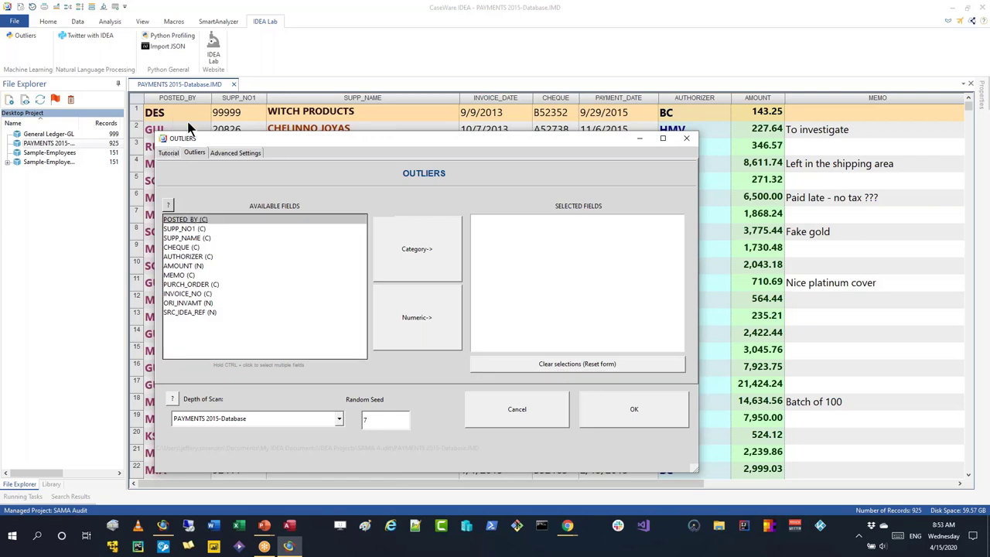
click(426, 260)
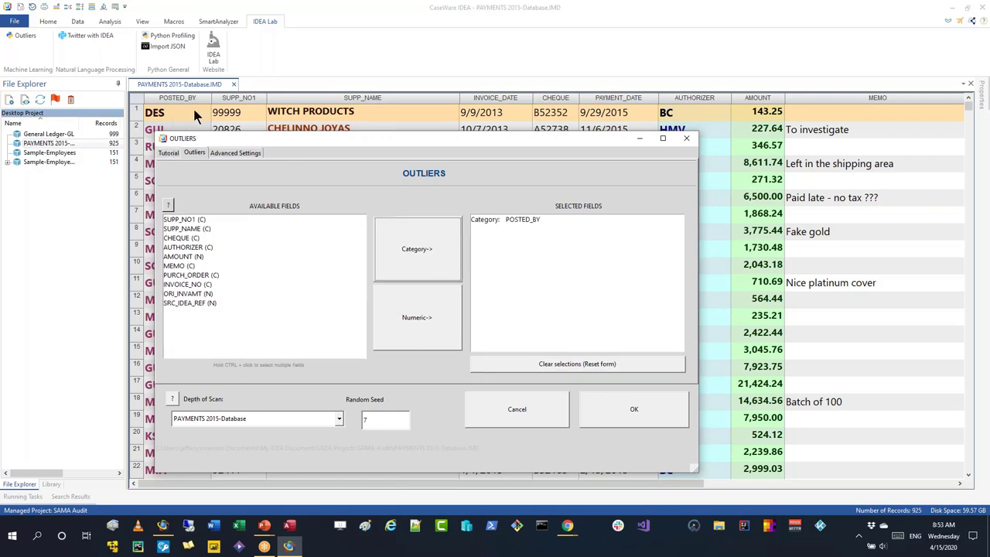
click(187, 246)
click(402, 236)
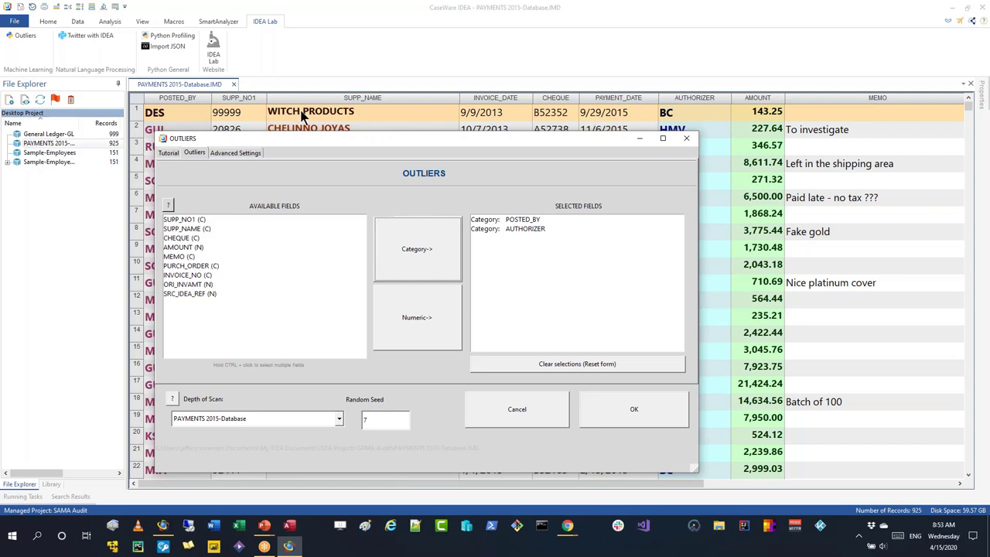
click(175, 227)
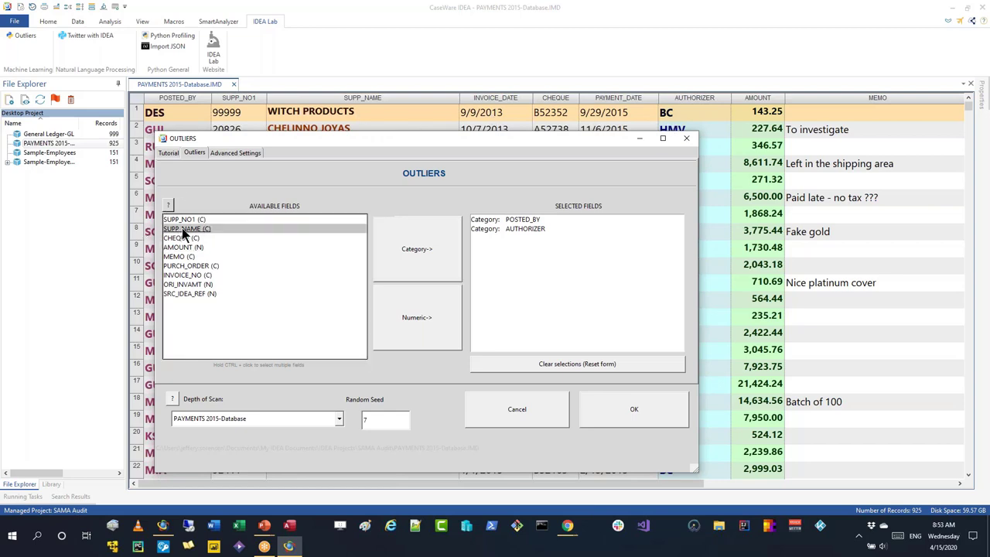
click(417, 227)
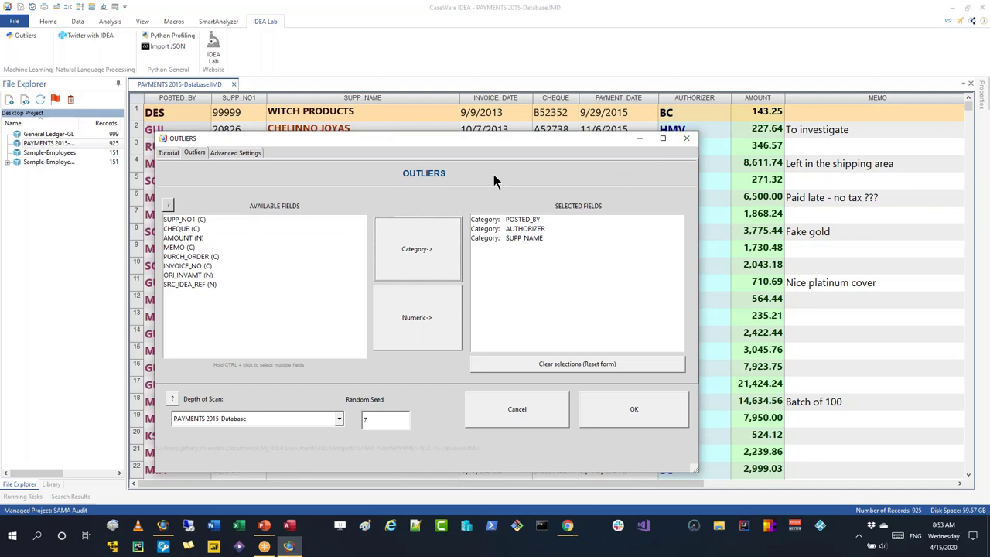
click(200, 239)
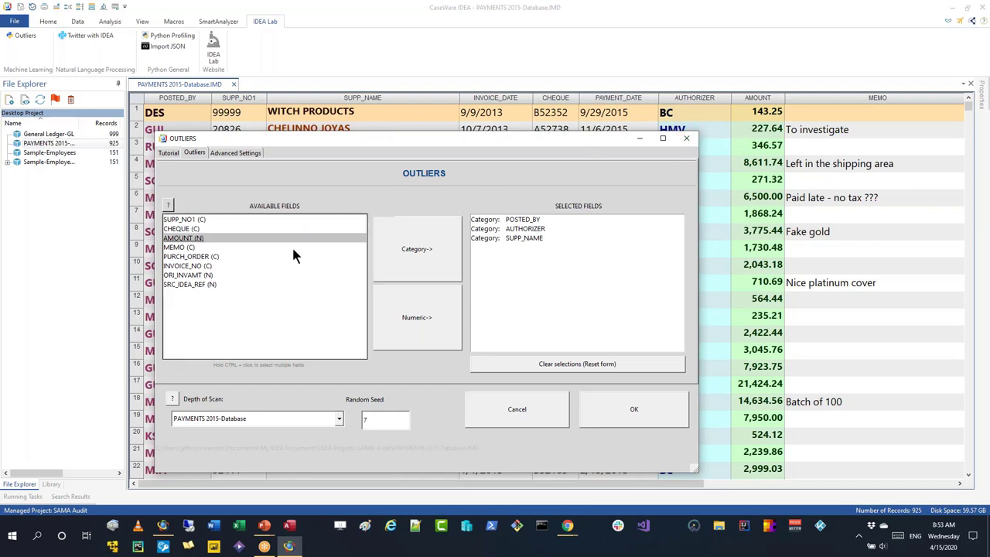
click(427, 316)
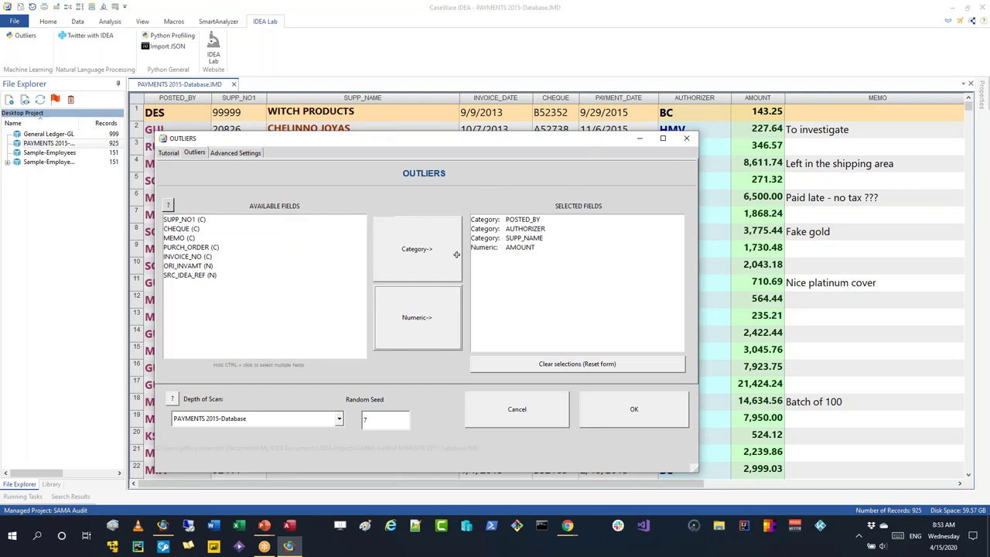
Step: Set the depth of scan to Level 2 Scan and run the outlier analysis through to its results
click(339, 419)
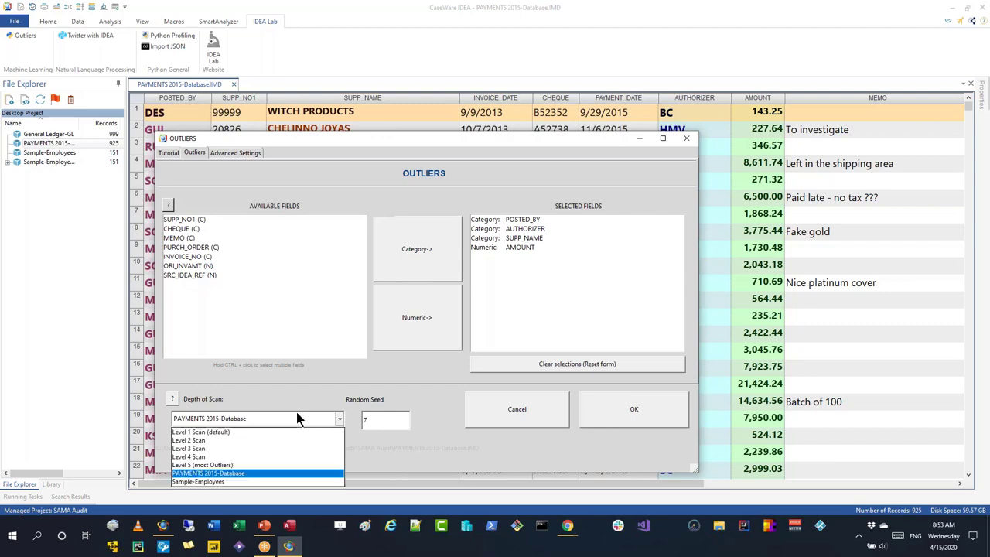
click(206, 440)
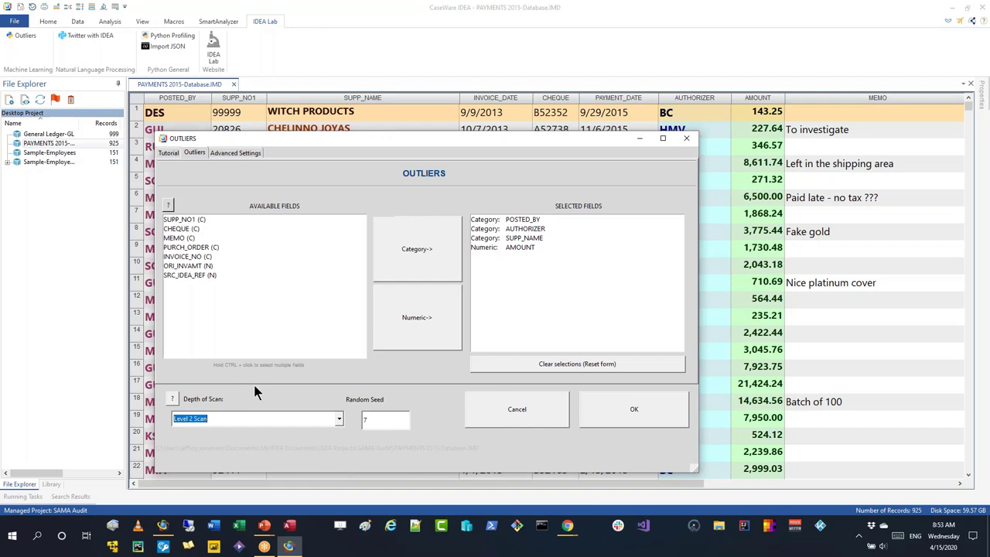
click(628, 410)
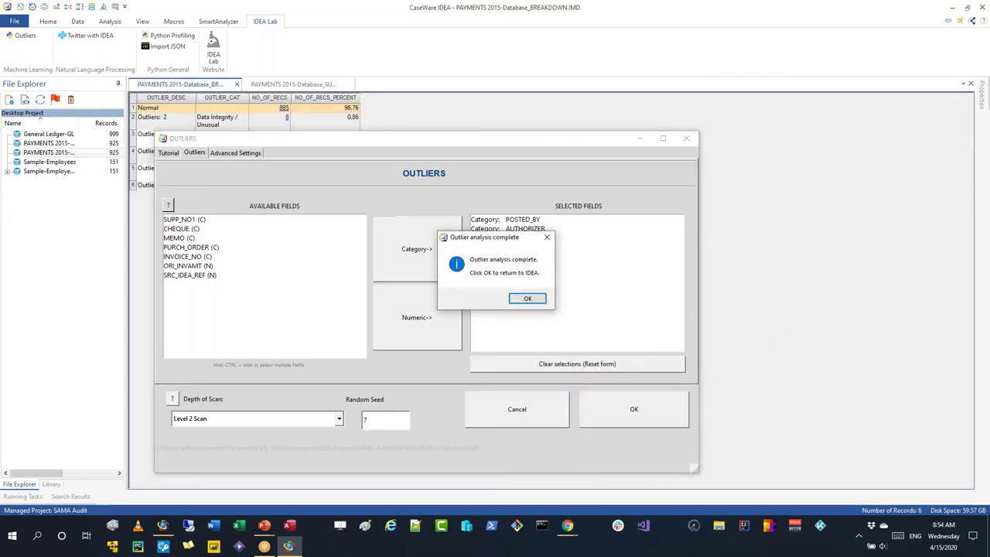
click(516, 300)
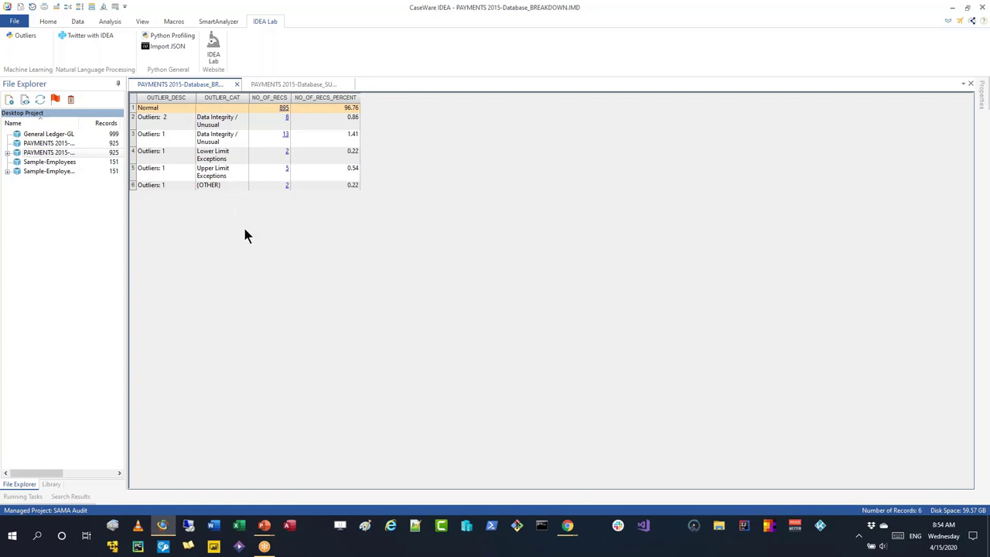
Step: Enlarge the outlier breakdown and examine the Normal record percentage and the Outliers: 2 Data Integrity / Unusual row
scroll(255, 177, up, 5)
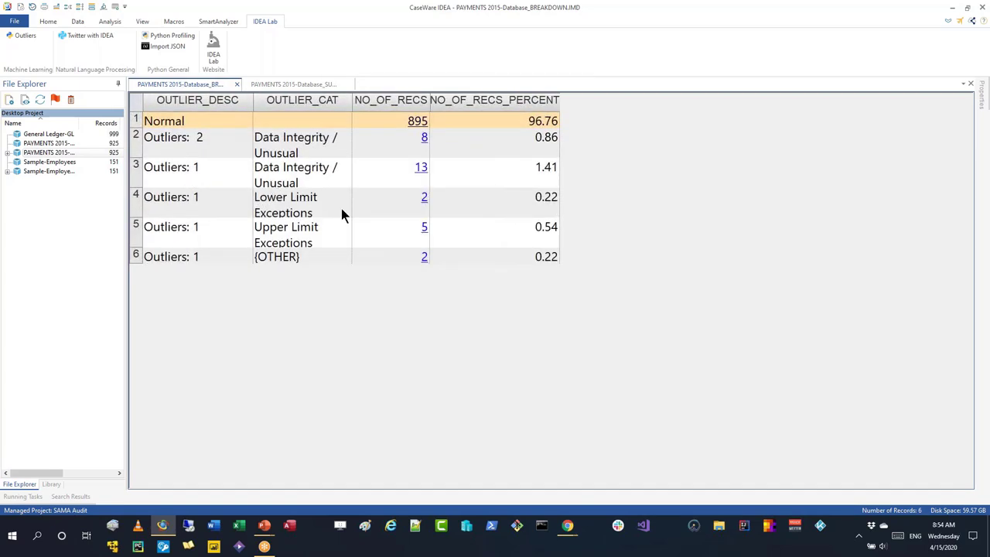
click(501, 119)
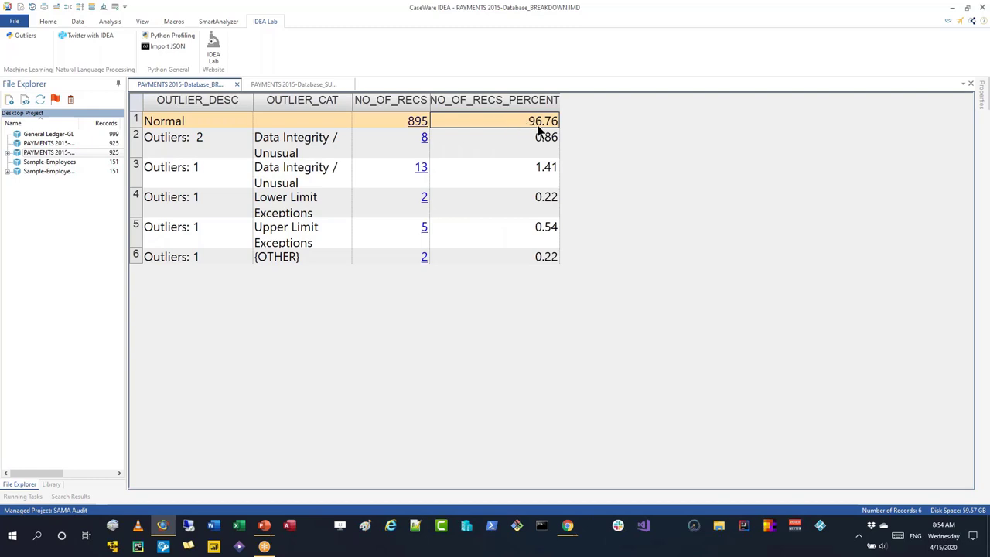
click(278, 153)
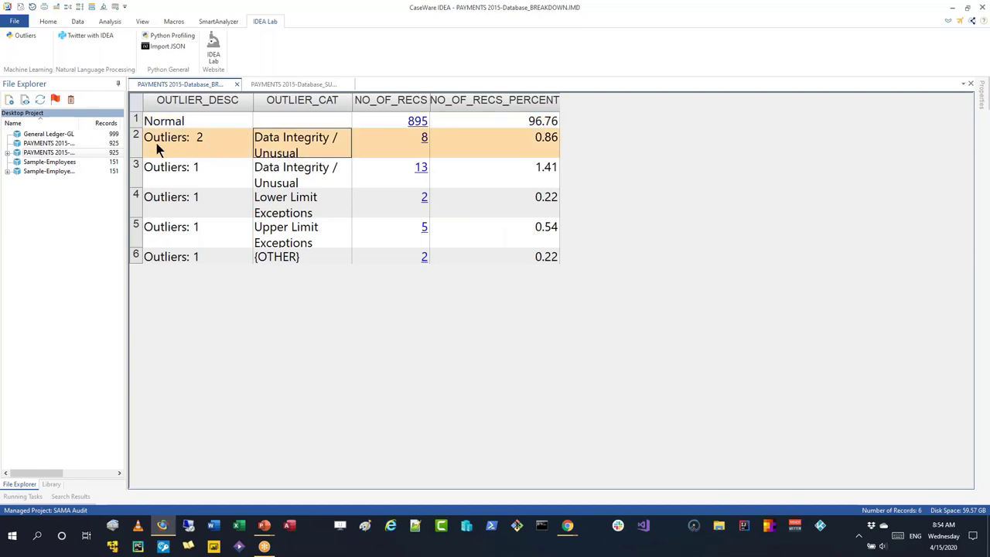
Step: Open the records behind the Outliers: 2 Data Integrity / Unusual category and examine their posted-by and supplier name values
click(423, 140)
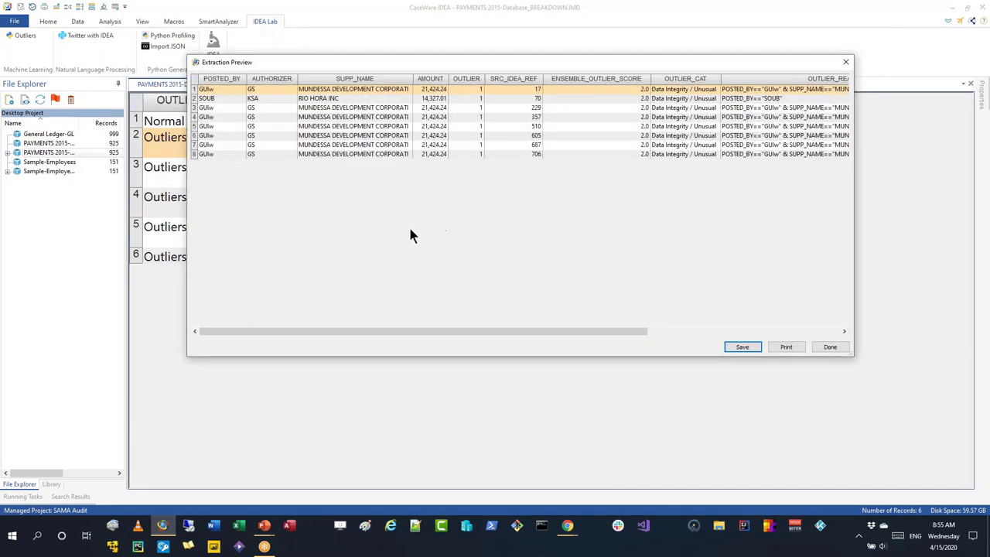
scroll(413, 263, up, 5)
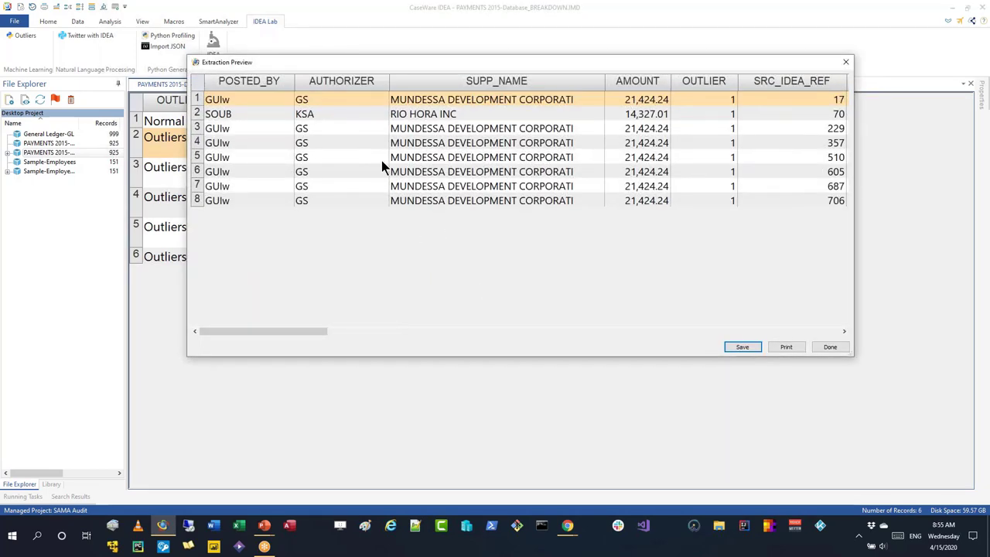
click(240, 100)
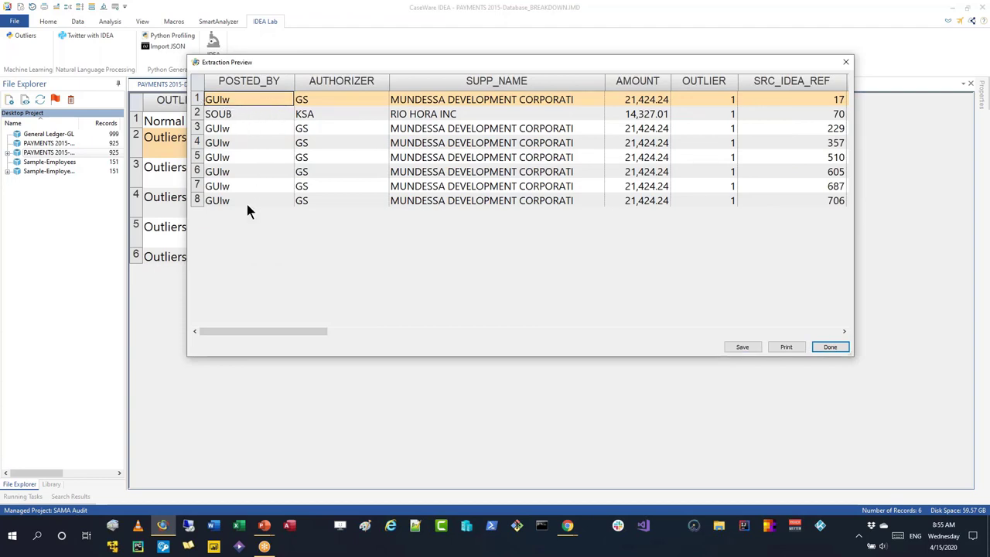
click(582, 101)
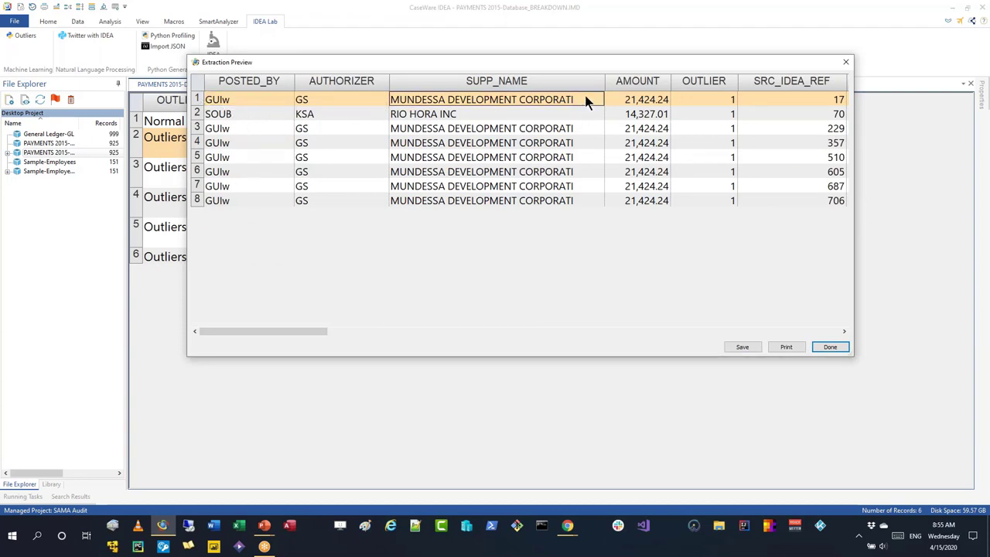
Step: Examine the OUTLIER_REASON value given for the first extracted record
key(Right)
key(Right)
key(Right)
key(Right)
key(Right)
key(Right)
key(Right)
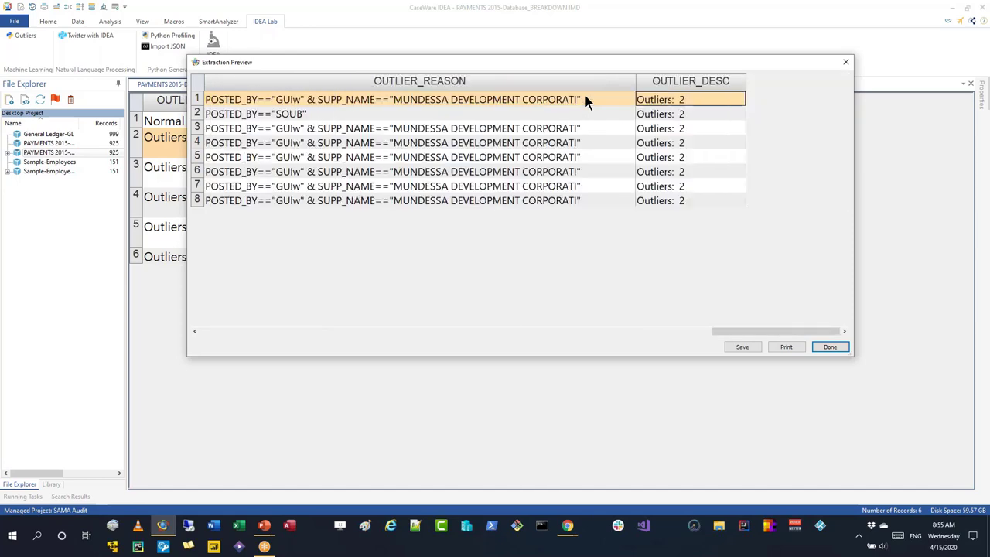
click(356, 102)
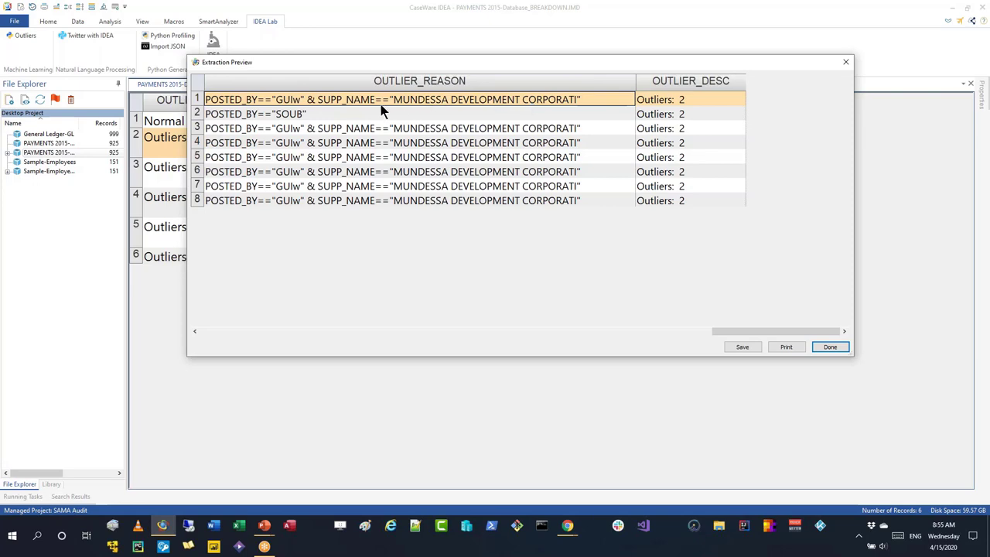
Step: Compare the first record's reason with its posted-by and supplier name values, and close the extraction preview
key(Left)
key(Left)
key(Left)
key(Left)
key(Left)
key(Left)
key(Left)
key(Left)
key(Left)
key(Left)
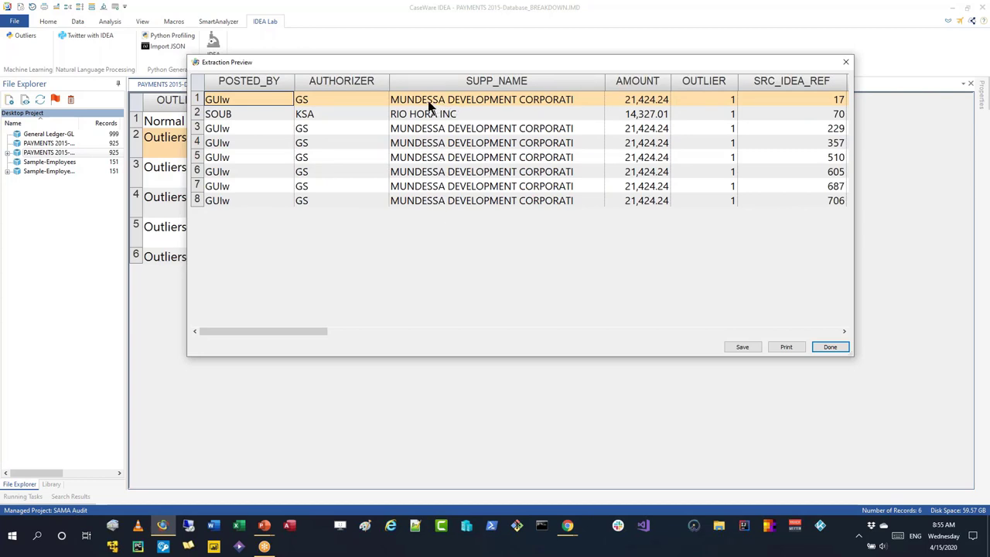
click(427, 100)
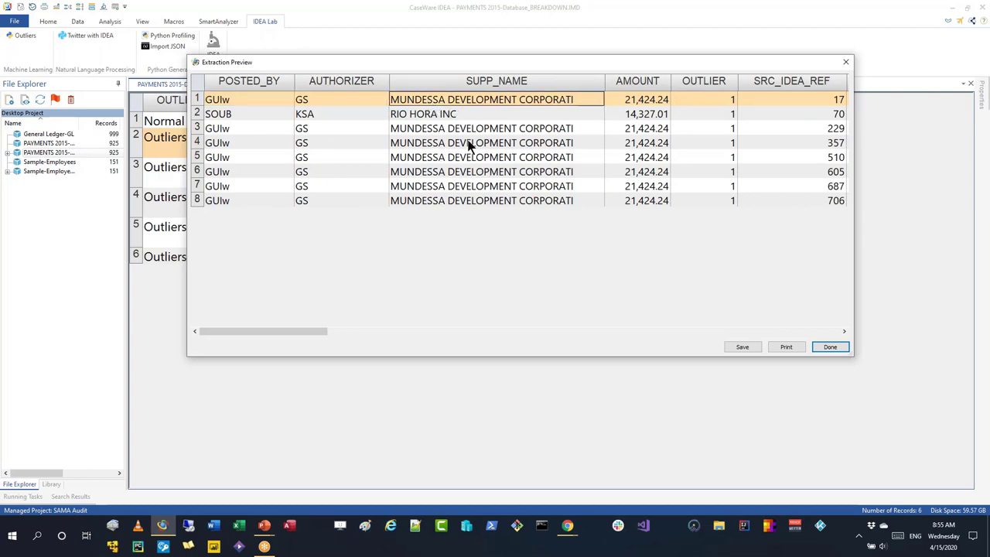
click(829, 347)
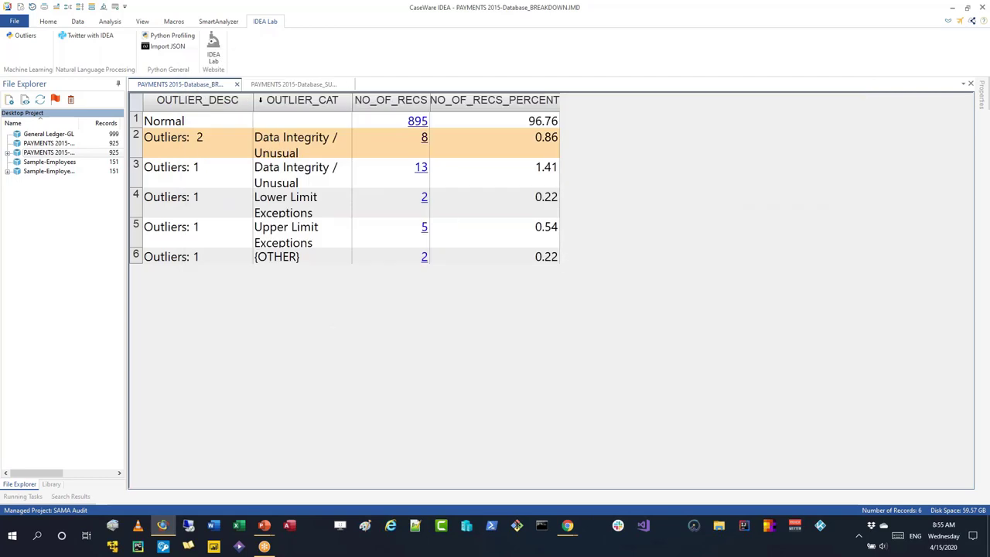
Step: Sort the payments outlier summary database by SUPP_NAME and locate the MUNDESSA DEVELOPMENT CORPORATI row
click(277, 87)
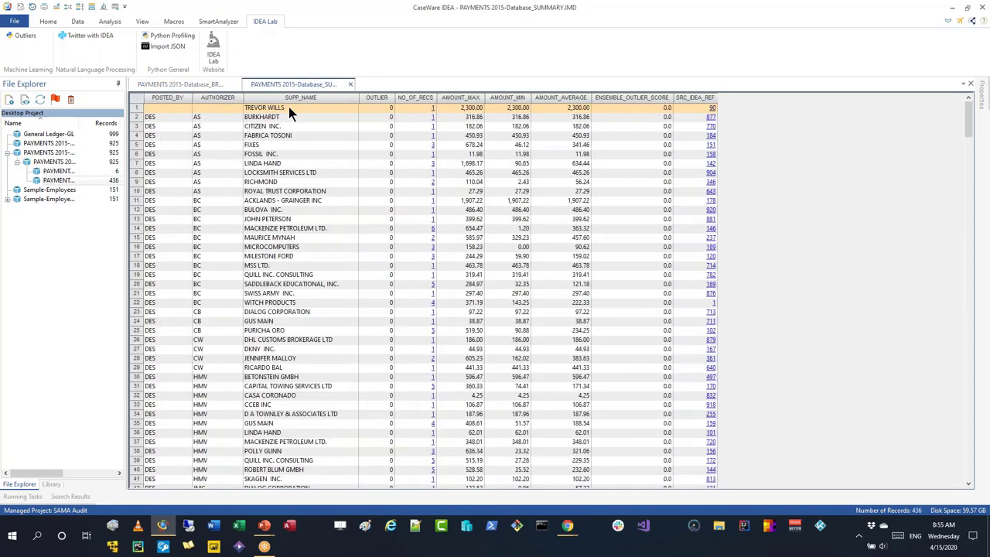
double_click(287, 96)
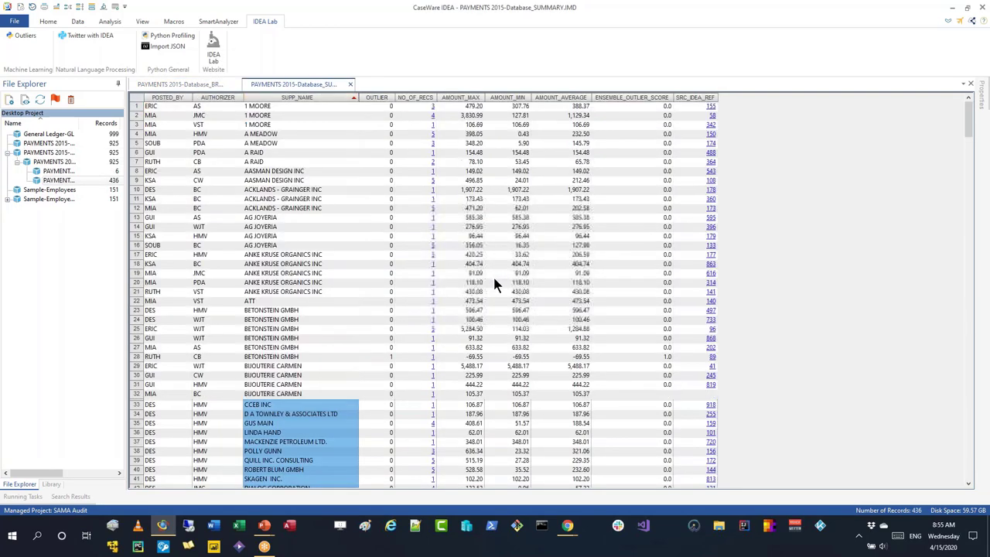
scroll(298, 325, down, 2)
scroll(298, 325, down, 20)
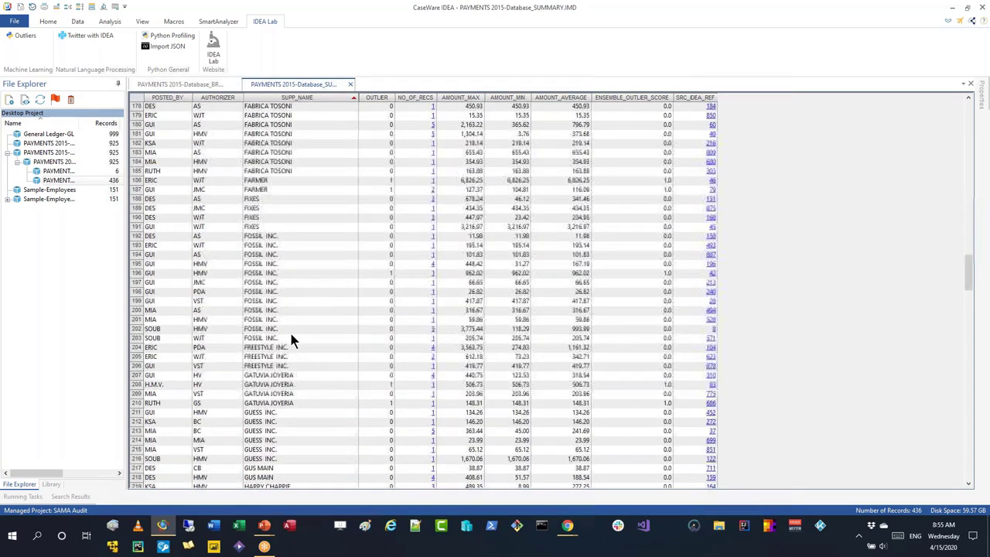
scroll(293, 333, down, 9)
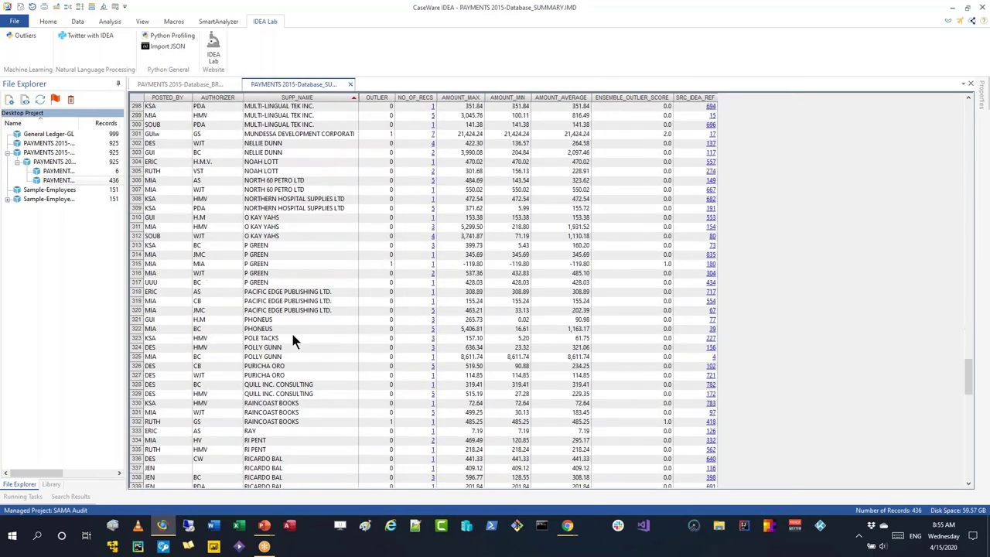
click(288, 248)
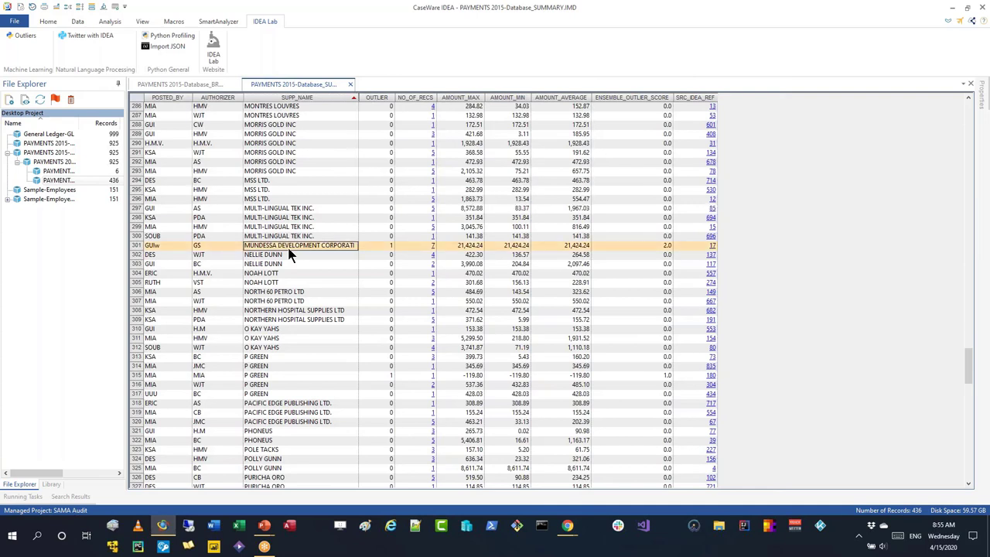
click(158, 247)
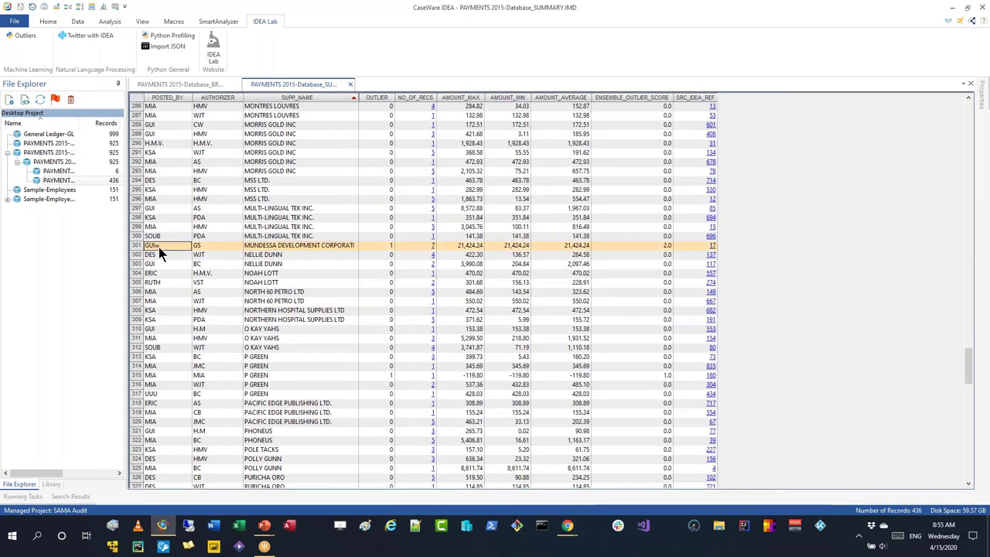
click(214, 247)
Step: Open the records behind the MUNDESSA DEVELOPMENT CORPORATI row and examine their amounts, ensemble outlier scores and outlier category
click(433, 246)
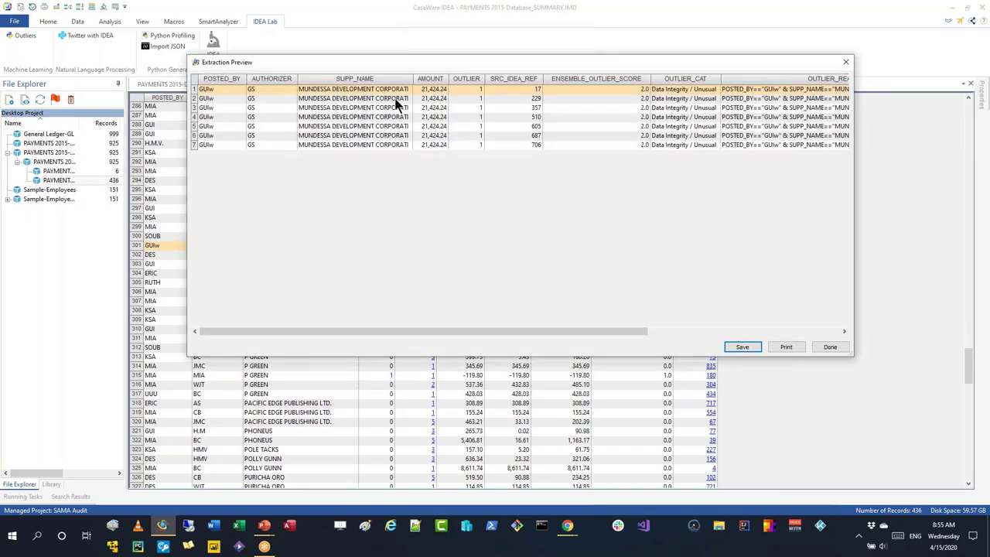
drag(435, 89, 435, 150)
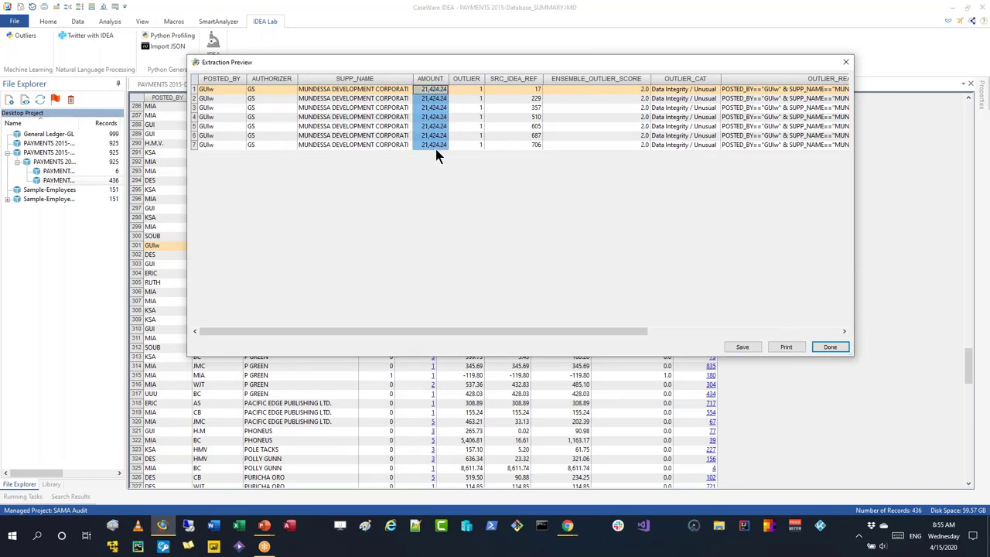
click(434, 146)
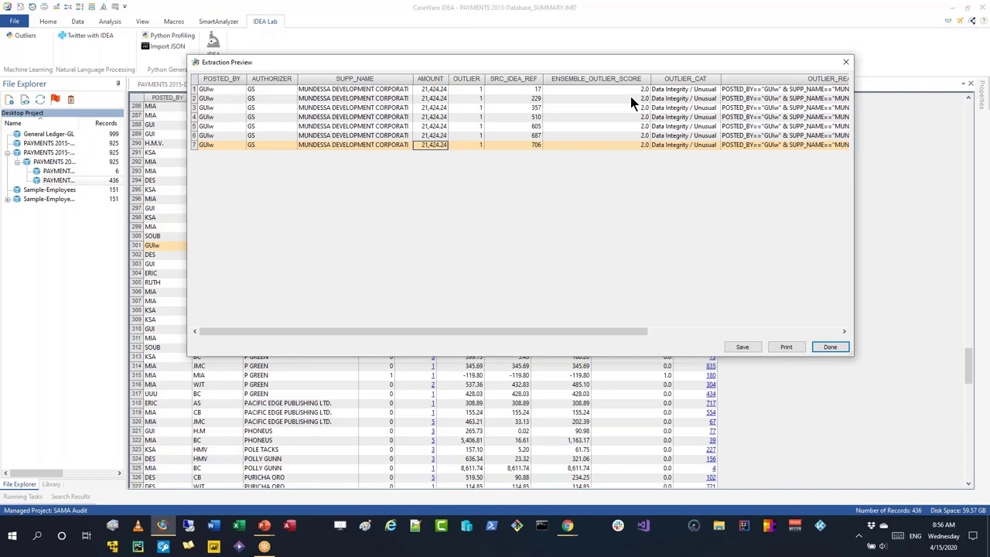
drag(627, 89, 633, 152)
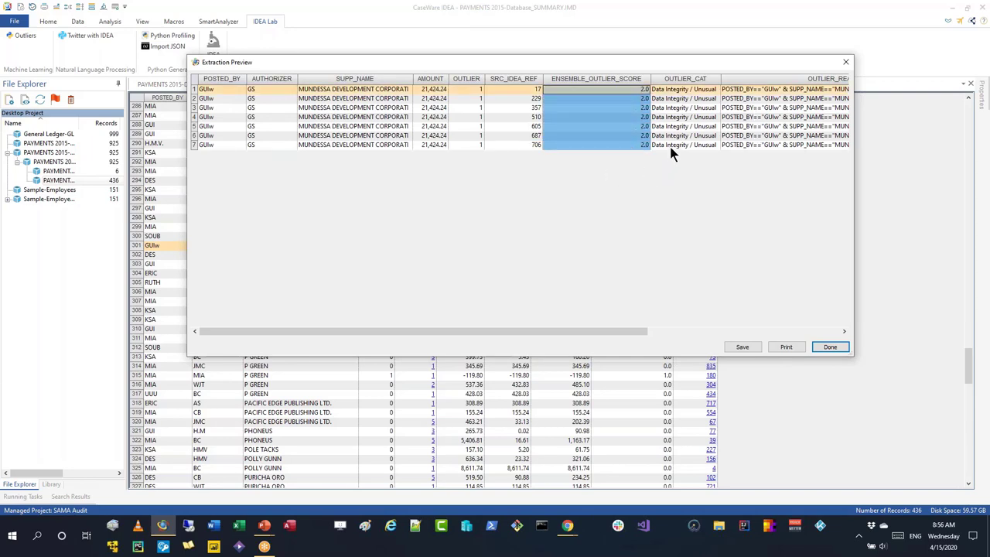
click(670, 147)
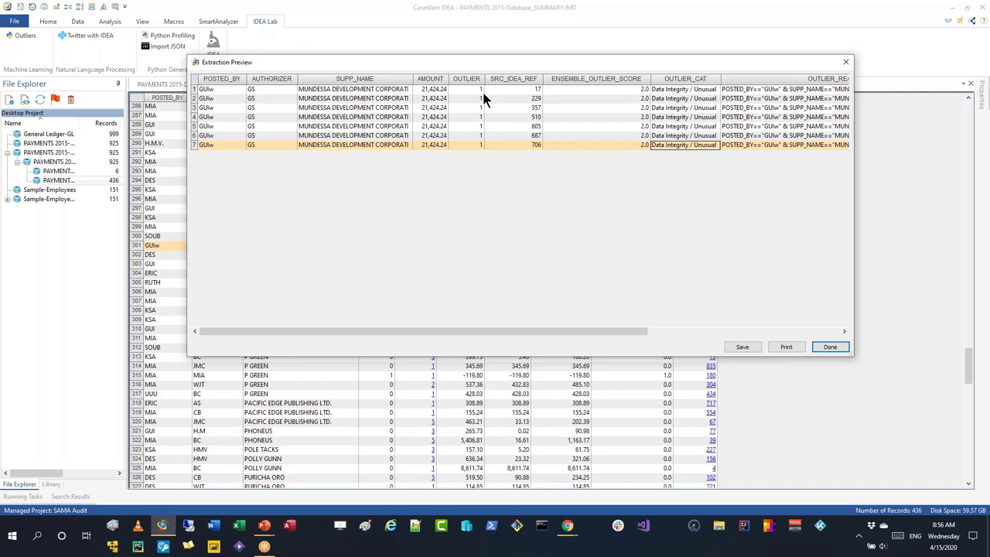
Step: Save the extracted MUNDESSA DEVELOPMENT CORPORATI records as a database named TO BE INVESTIGATED and flag that database
click(742, 347)
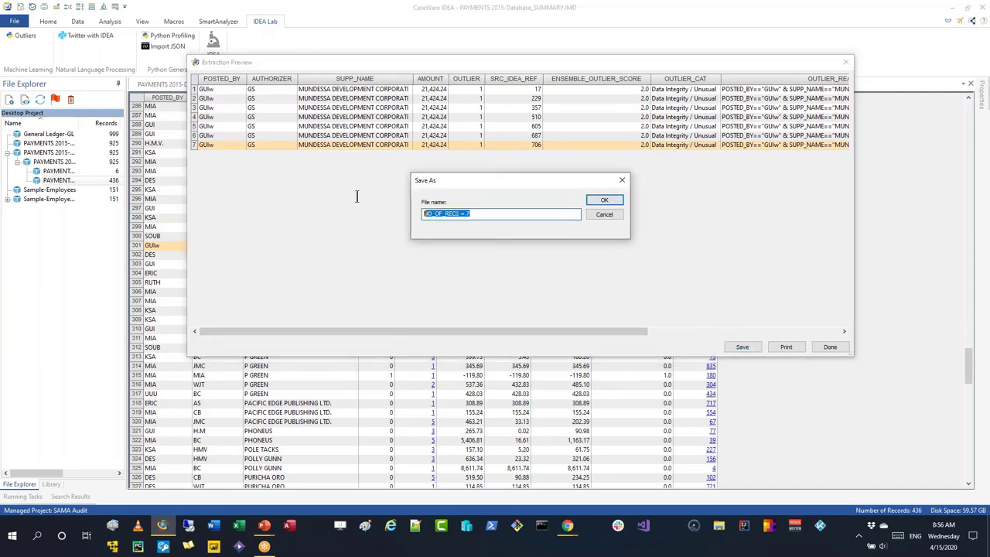
text(TO BE INVESTIGATED)
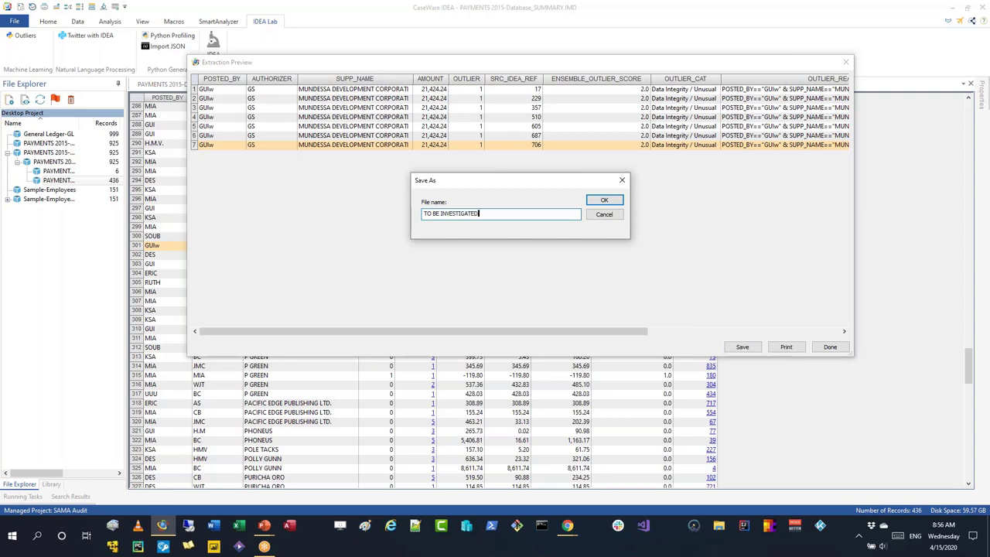
click(604, 202)
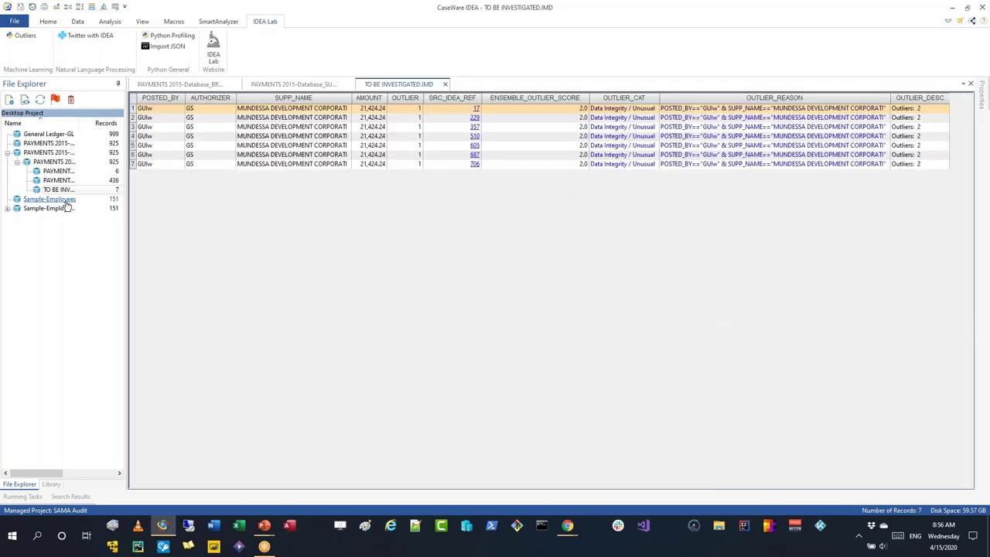
click(56, 99)
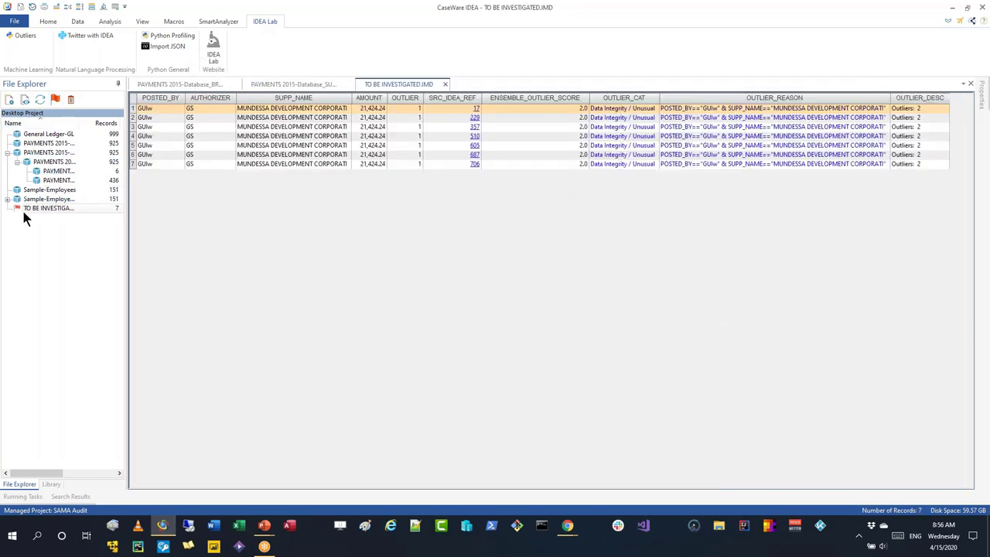
click(445, 83)
Step: Open the records behind the "Outliers: 1" Data Integrity / Unusual category in the payments breakdown database, with the preview enlarged
click(191, 86)
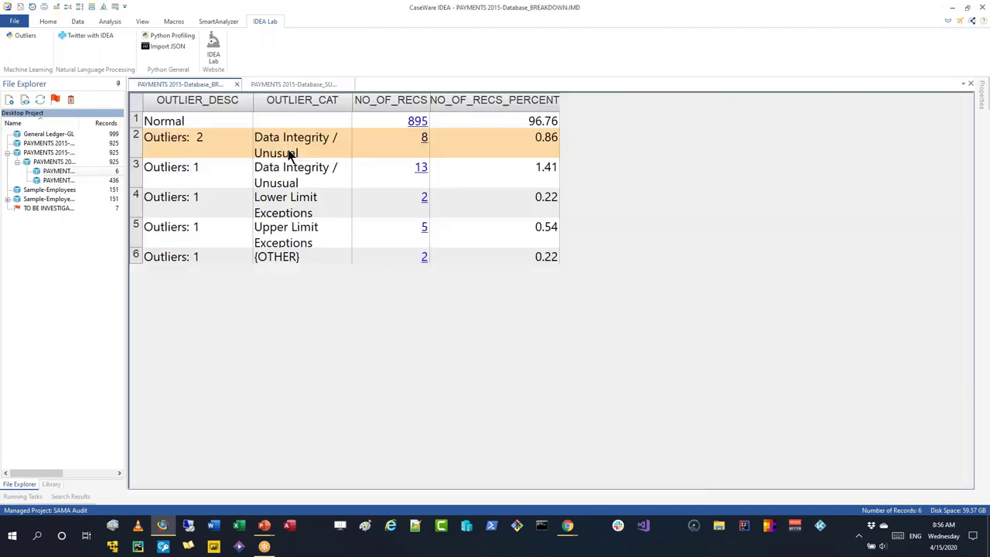
click(335, 176)
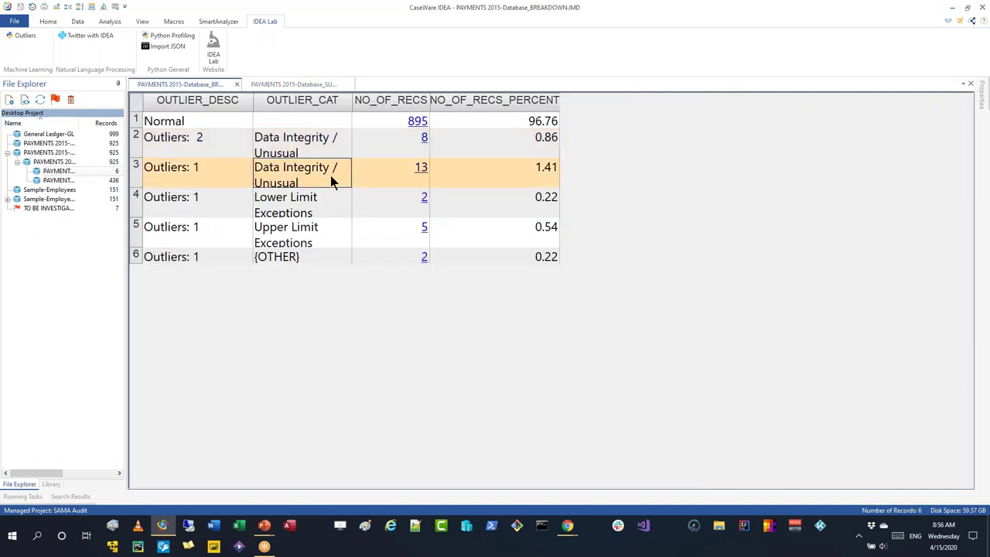
click(422, 169)
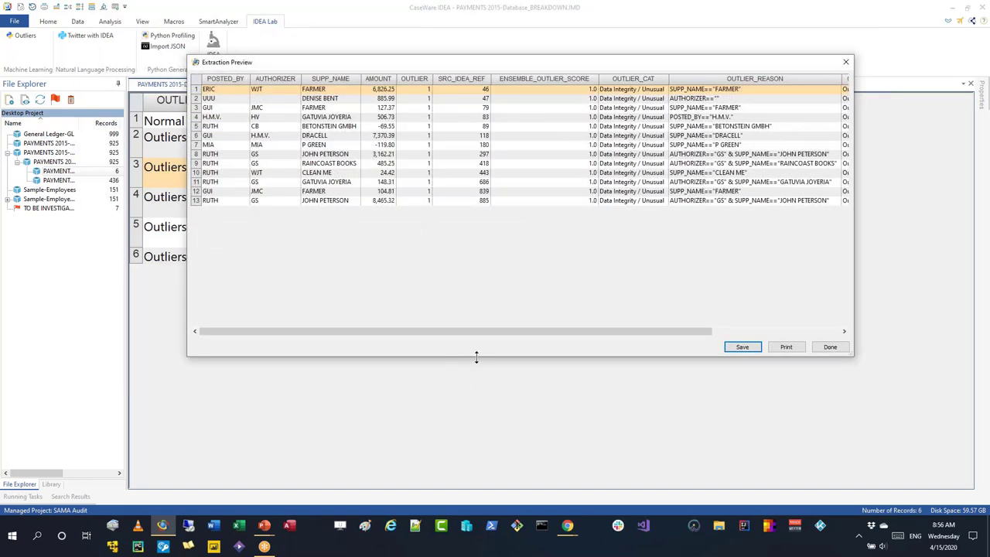
scroll(420, 232, up, 3)
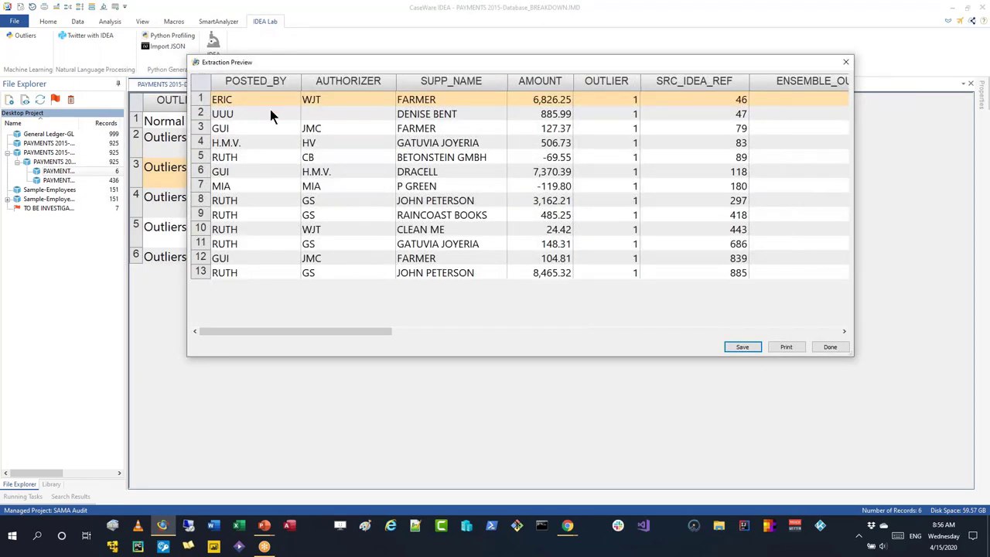
Step: Compare the second record's POSTED_BY and AUTHORIZER values with its OUTLIER_REASON
click(237, 114)
click(320, 117)
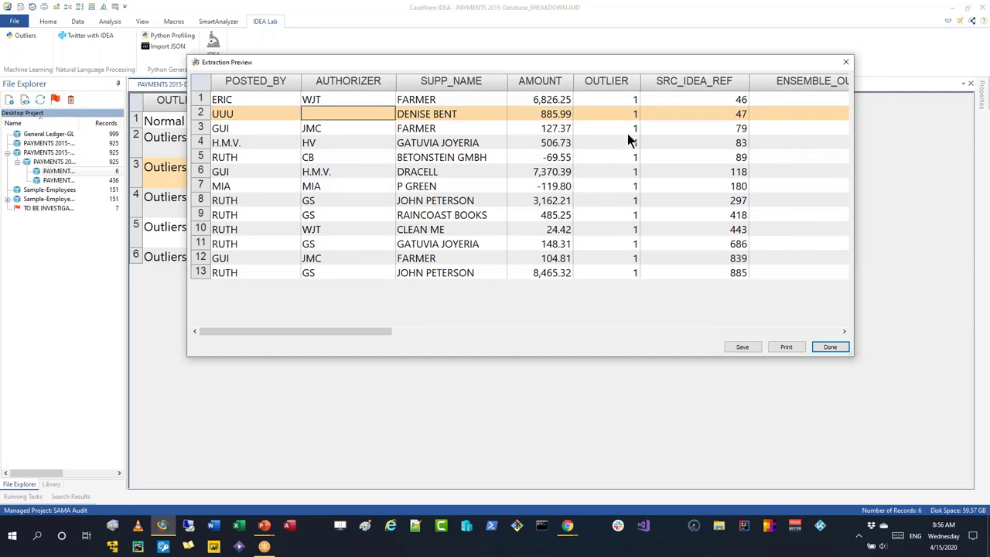
key(Right)
key(Right)
key(Right)
key(End)
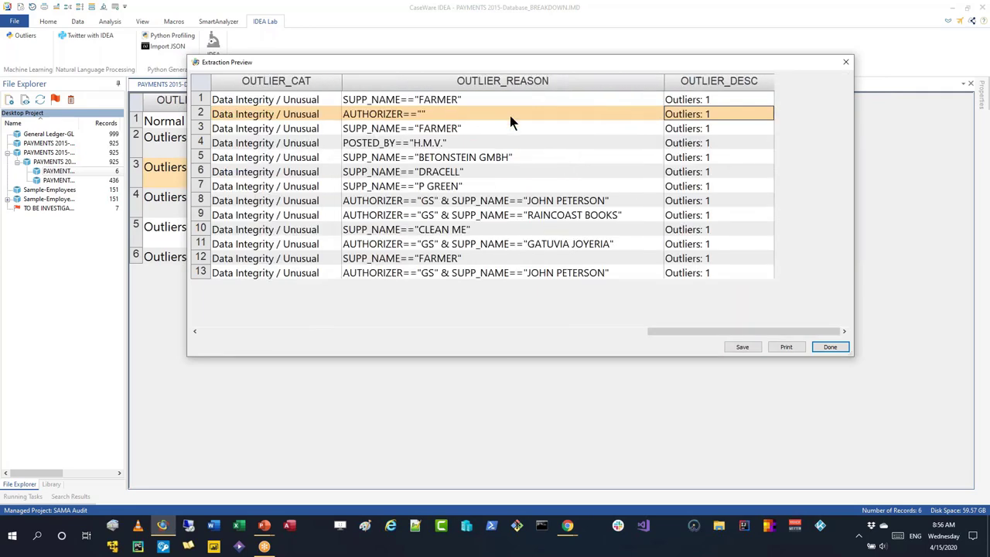
click(453, 116)
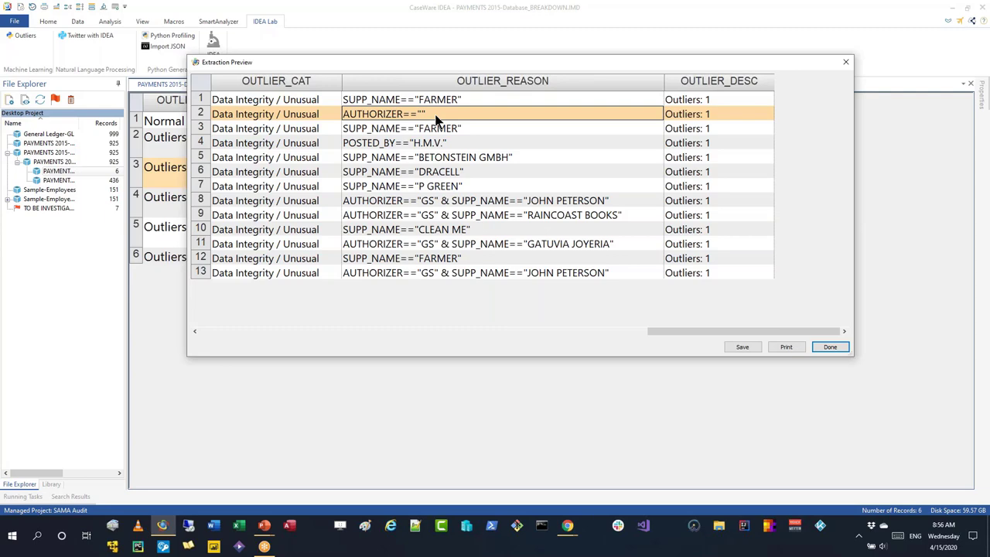
Step: Examine the POSTED_BY and AUTHORIZER values of the fifth and seventh extracted records
key(Left)
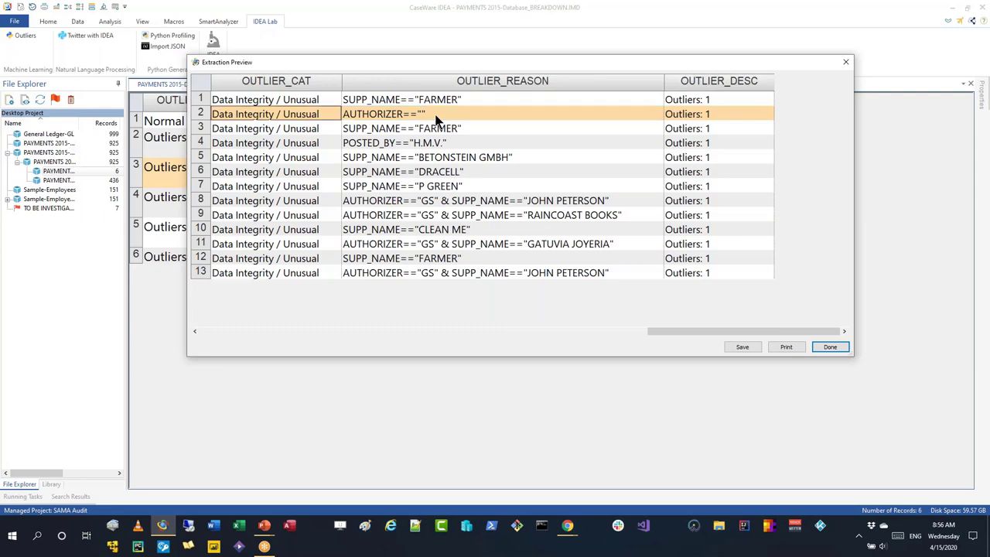
key(Left)
key(Left)
key(Left)
key(Left)
key(Left)
key(Left)
key(Left)
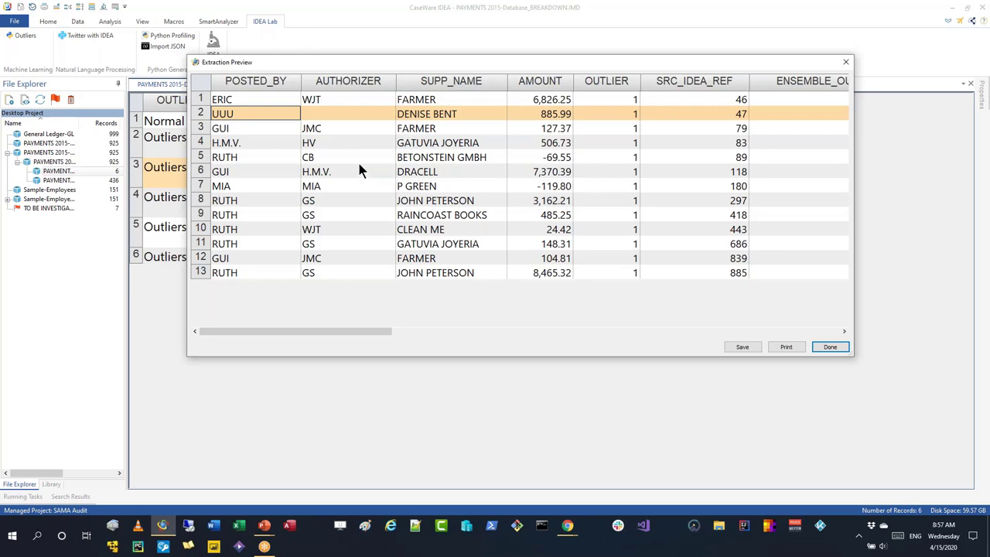
click(324, 157)
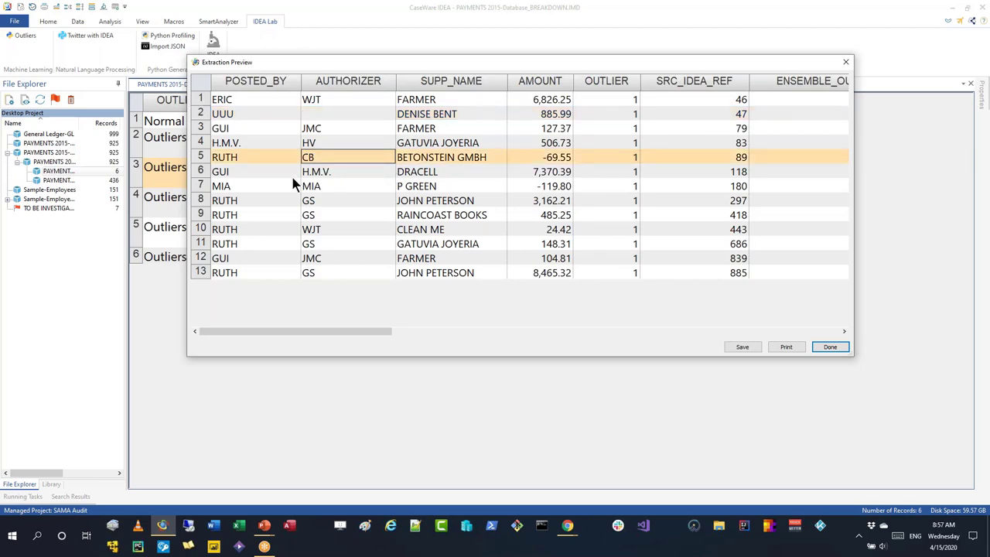
click(317, 186)
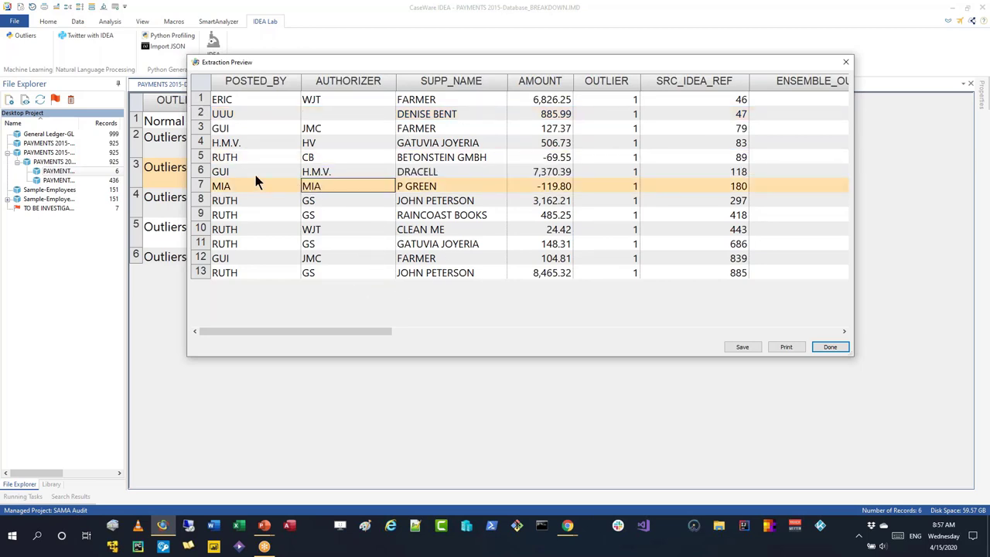
click(237, 184)
click(326, 191)
Step: Examine the last record's OUTLIER_REASON against its authorizer and supplier values, and close the extraction preview
scroll(320, 254, right, 6)
click(381, 274)
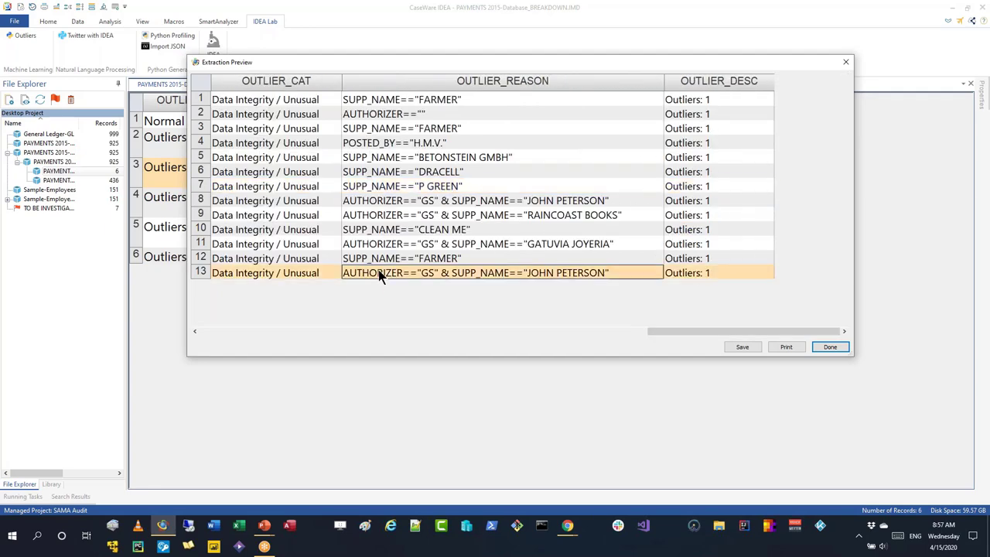
scroll(495, 251, left, 6)
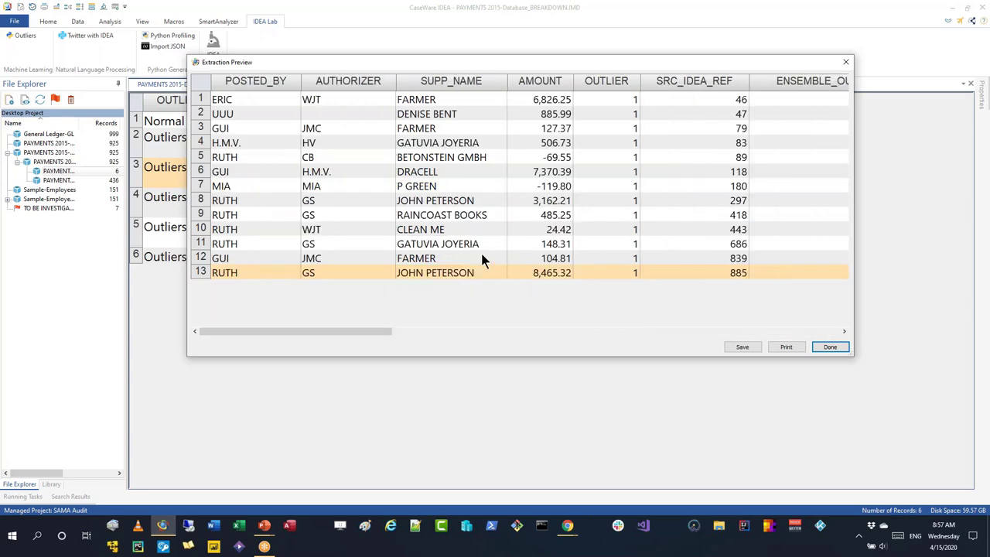
click(830, 346)
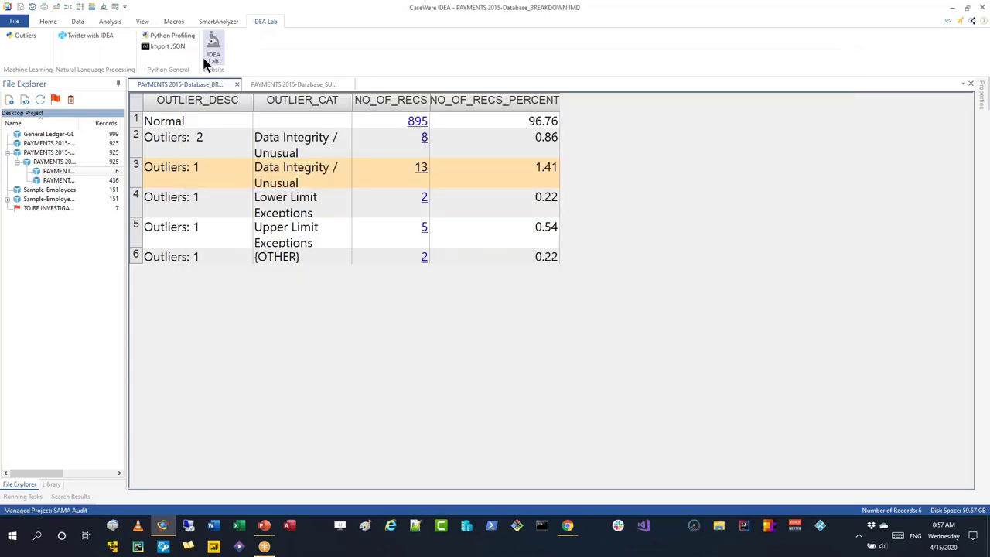
Step: Remove the SUPP_NAME sorting from the payments outlier summary database by applying no index
click(278, 85)
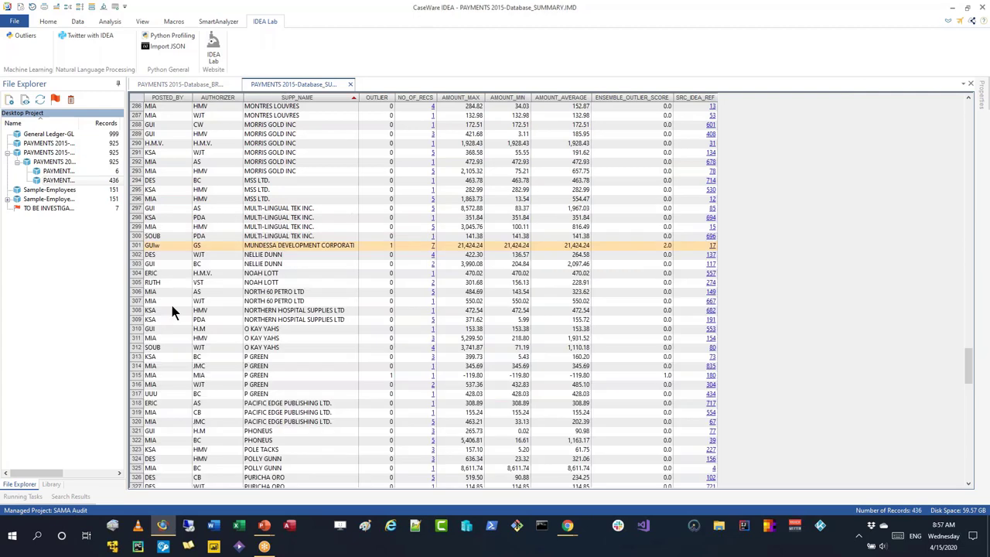
click(979, 94)
click(901, 209)
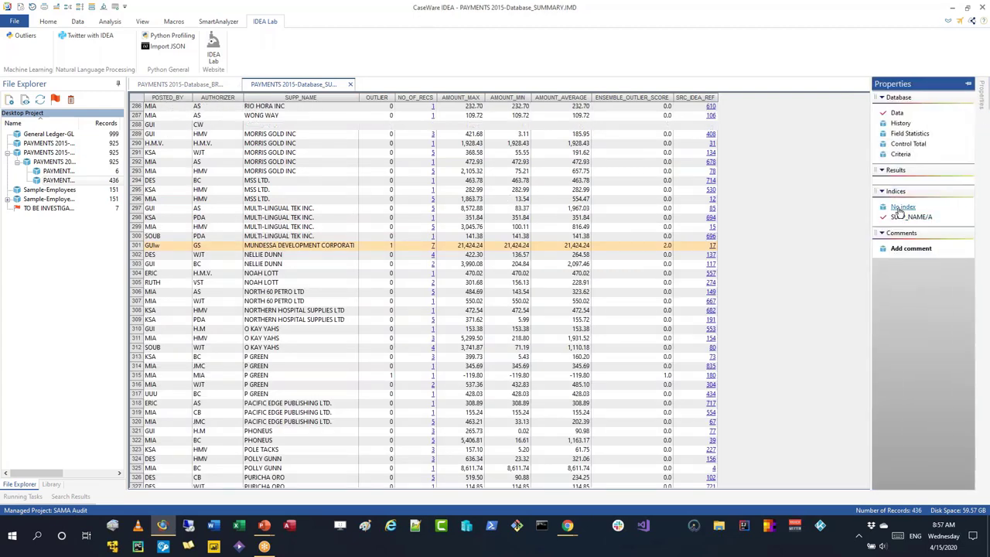
click(279, 245)
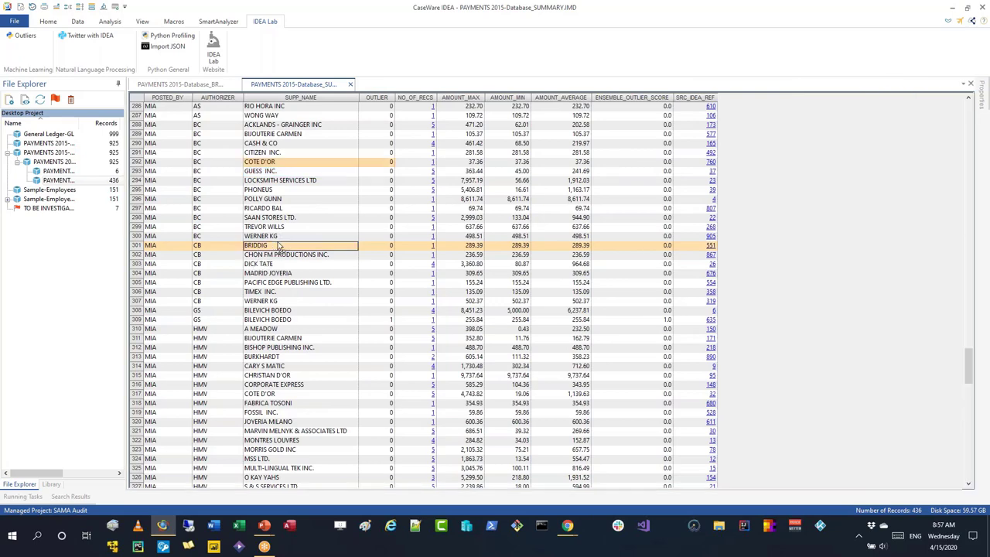
Step: Find the summary row with an empty AUTHORIZER and compare it with the other rows posted by UUU
scroll(327, 223, up, 3)
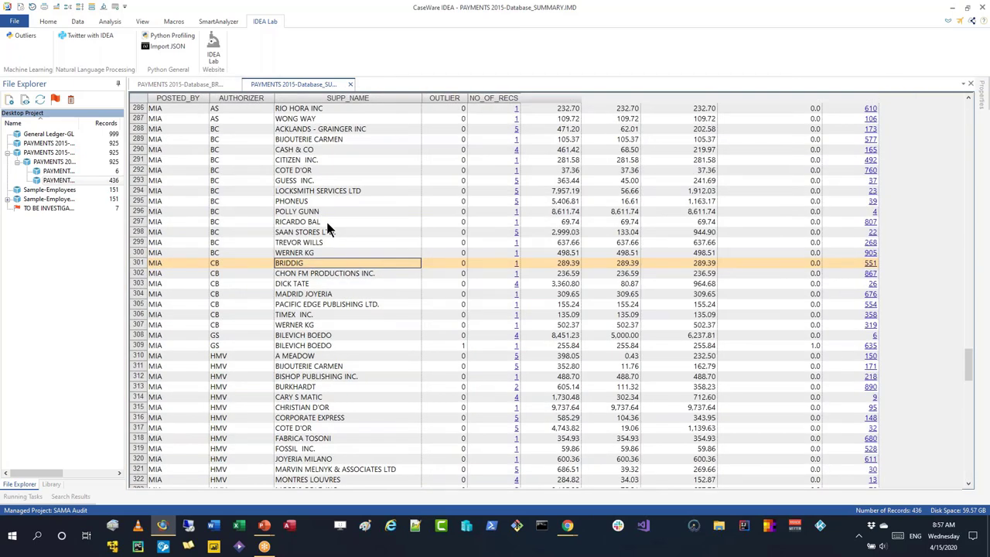
scroll(263, 272, up, 2)
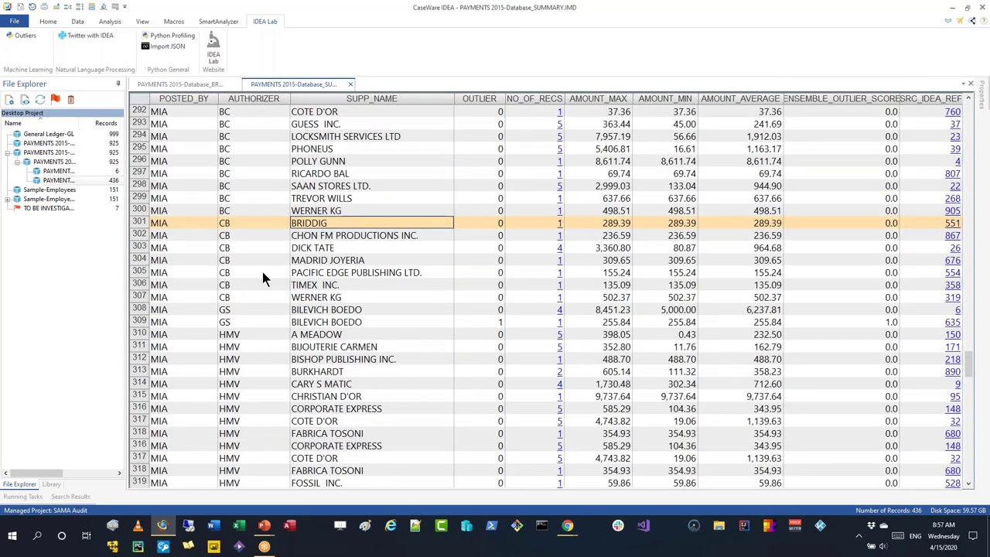
scroll(262, 271, down, 3)
scroll(182, 229, down, 12)
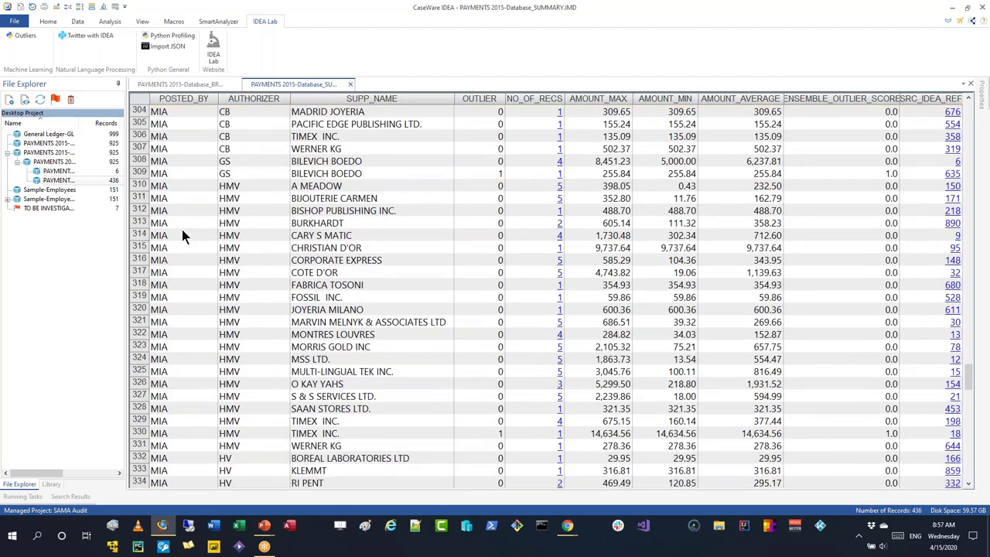
scroll(184, 194, down, 6)
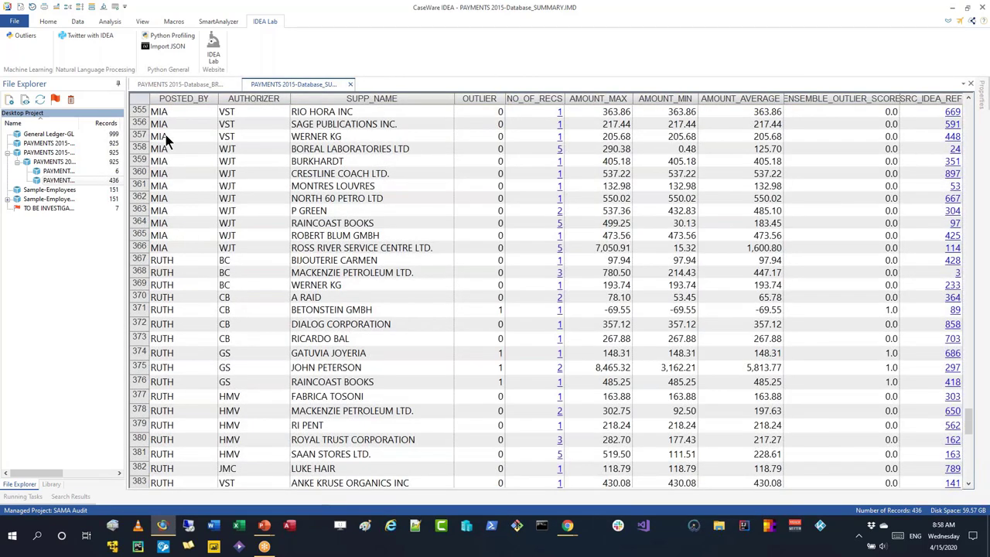
scroll(169, 138, down, 5)
scroll(191, 199, down, 6)
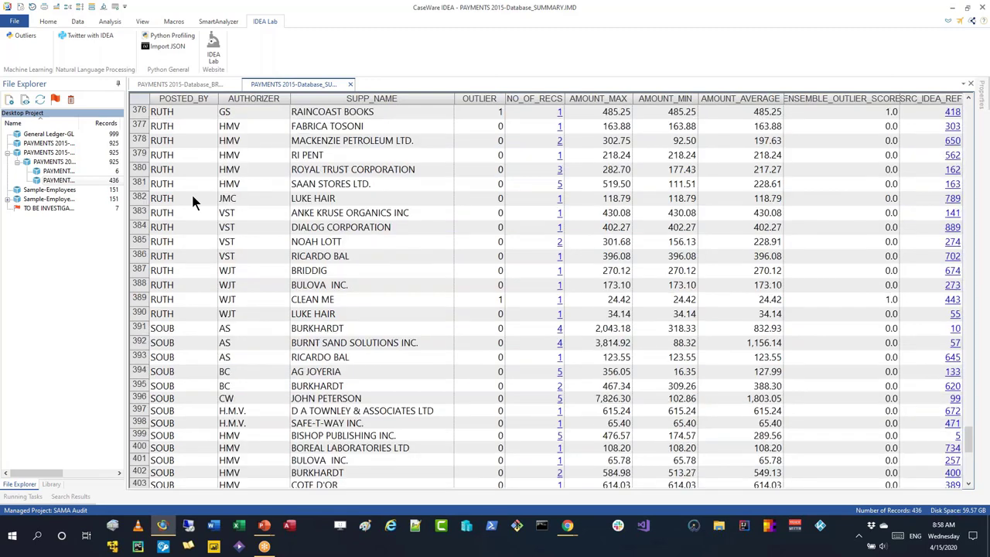
scroll(181, 171, down, 2)
scroll(185, 176, down, 5)
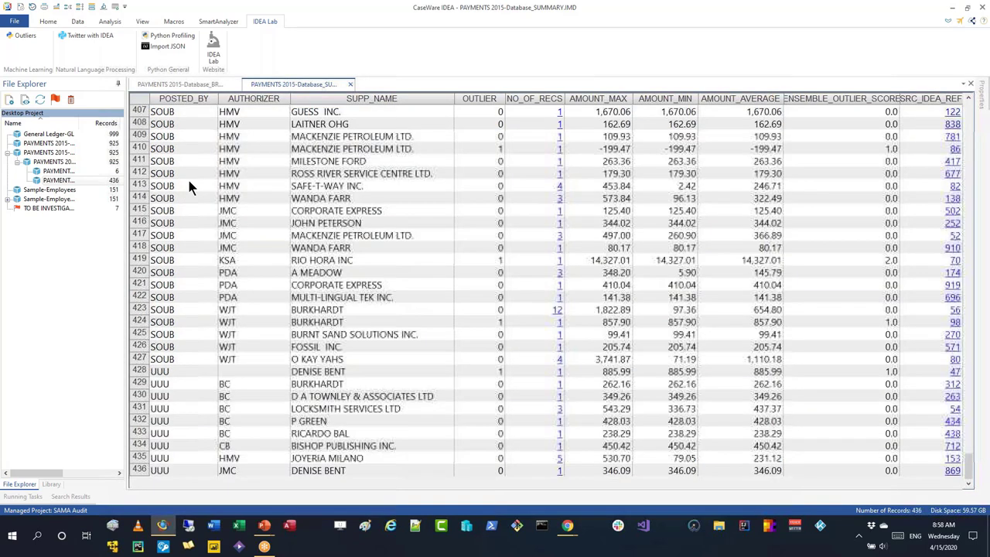
click(229, 371)
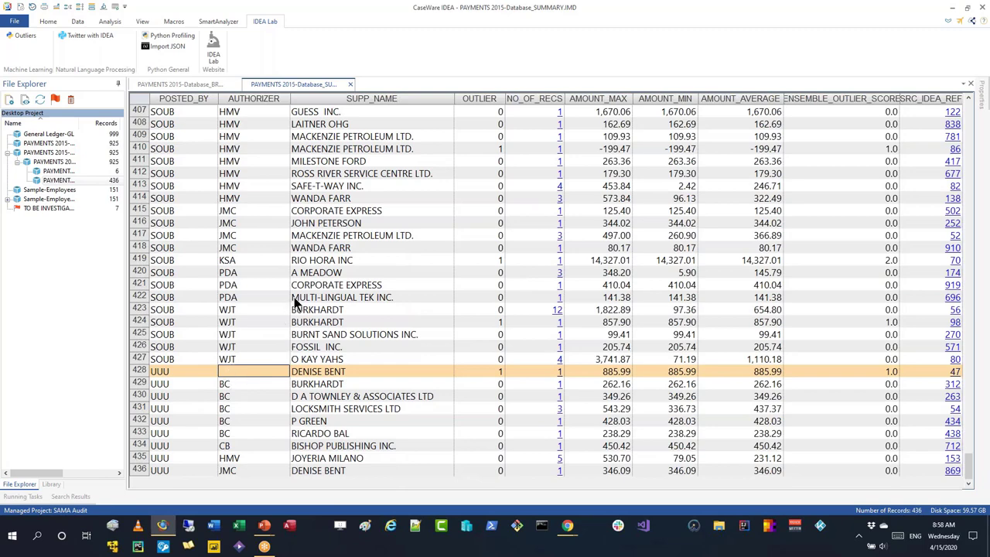
scroll(295, 295, up, 15)
scroll(298, 274, up, 5)
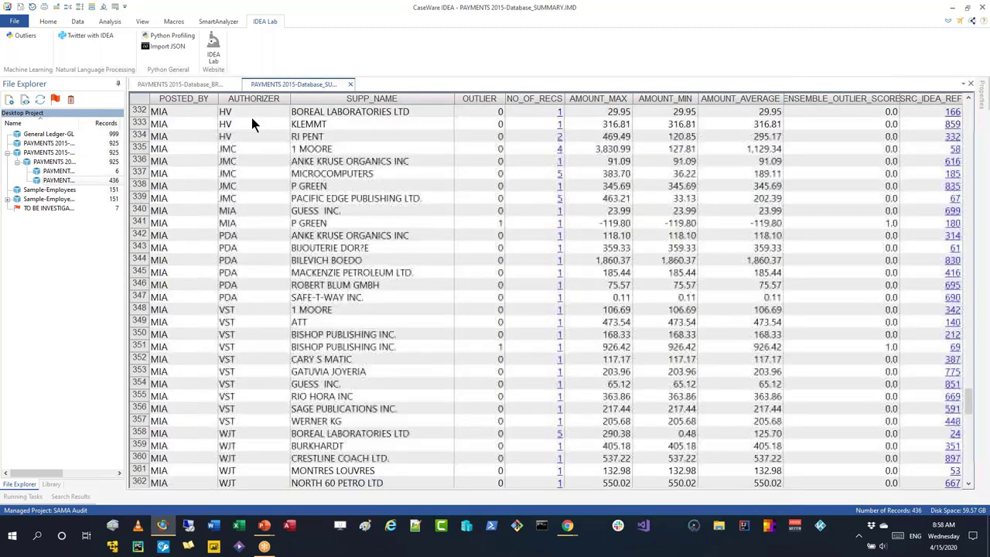
Step: Close the open payments breakdown and summary databases and open the General Ledger-GL database
click(193, 84)
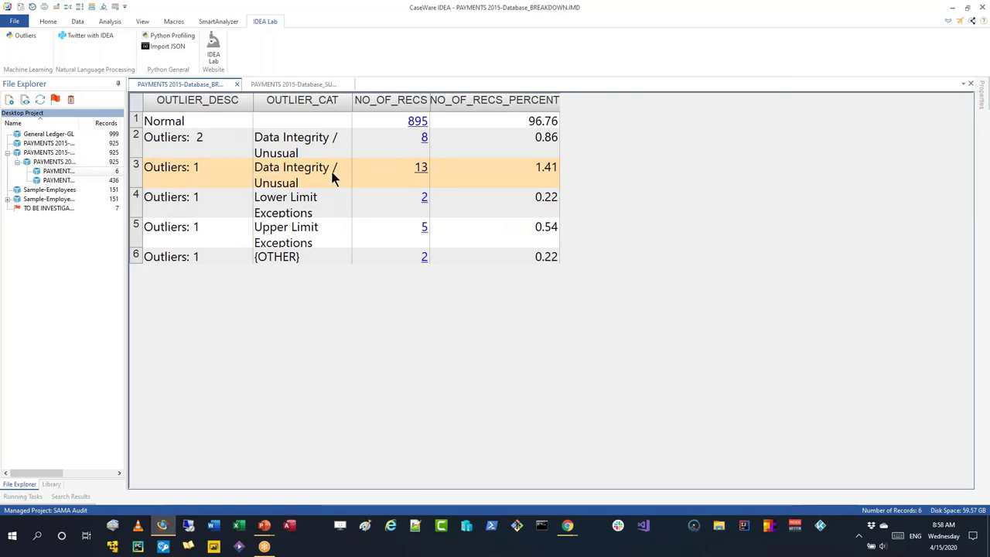
right_click(205, 91)
key(Escape)
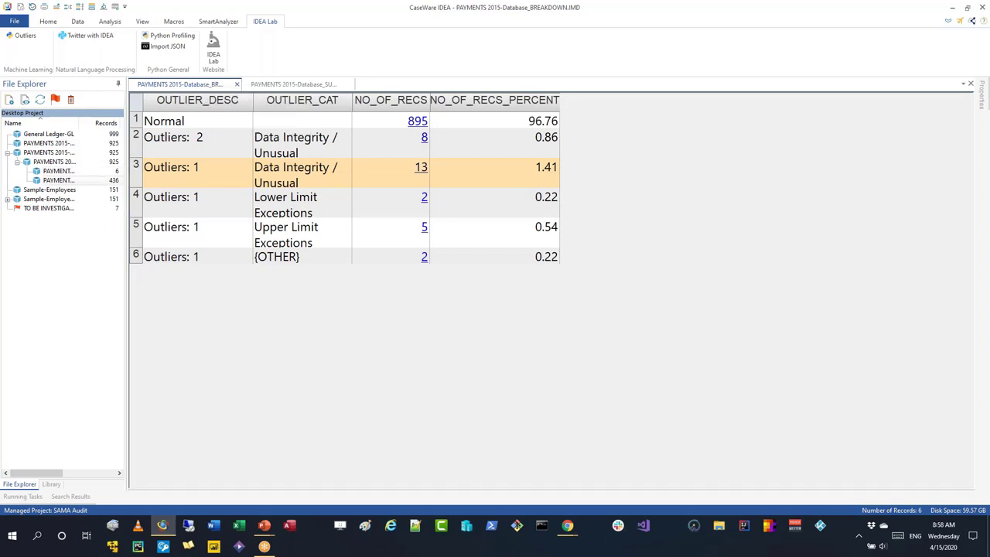
double_click(36, 136)
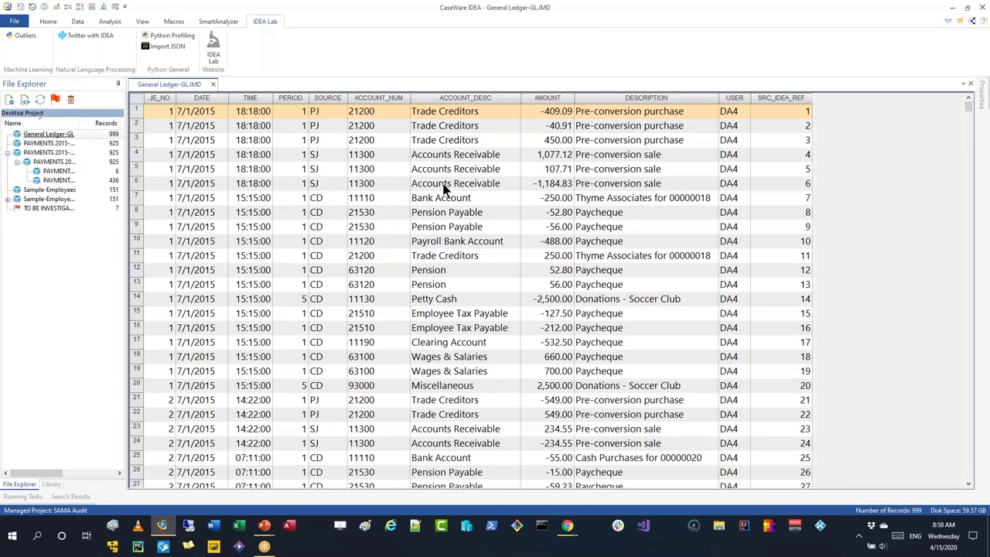
Step: Examine the TIME values of the first journal entry's records in the general ledger
click(235, 147)
click(259, 170)
click(249, 145)
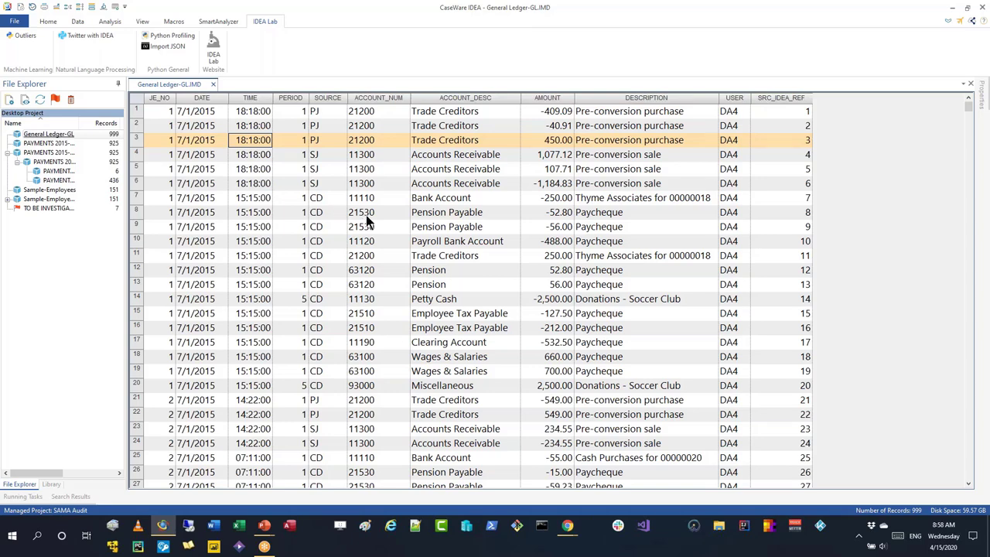
click(265, 158)
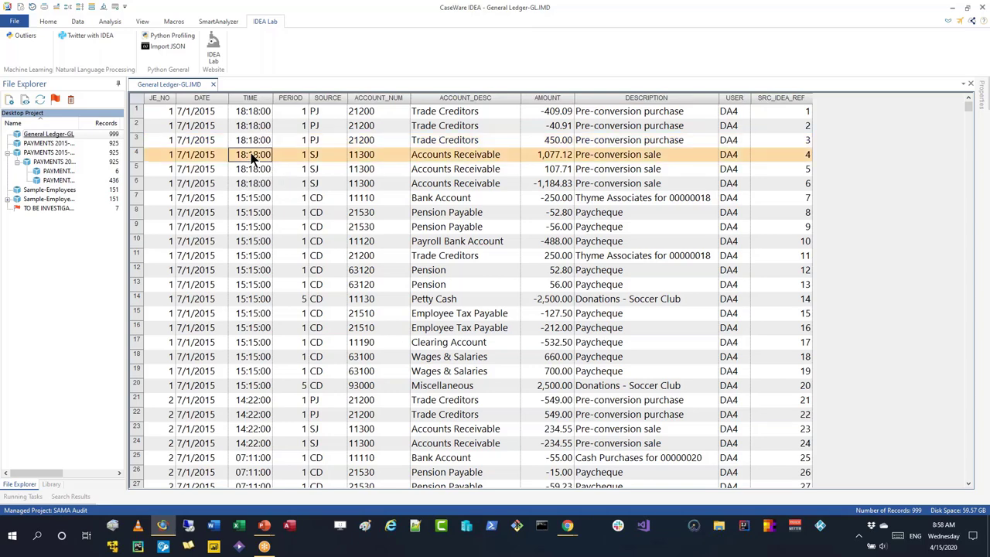
click(258, 143)
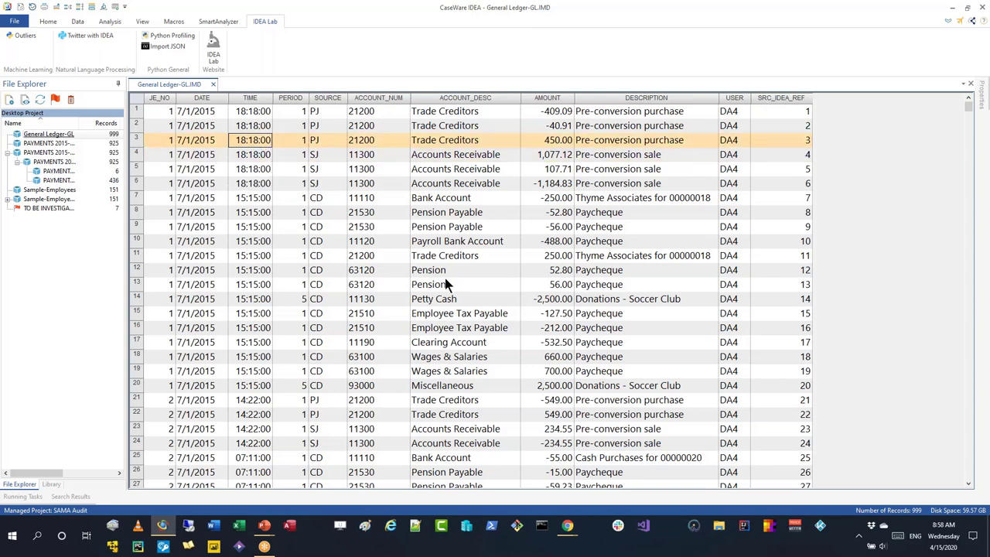
Step: Start an outlier analysis on the general ledger with ACCOUNT_DESC and USER as category fields
click(23, 41)
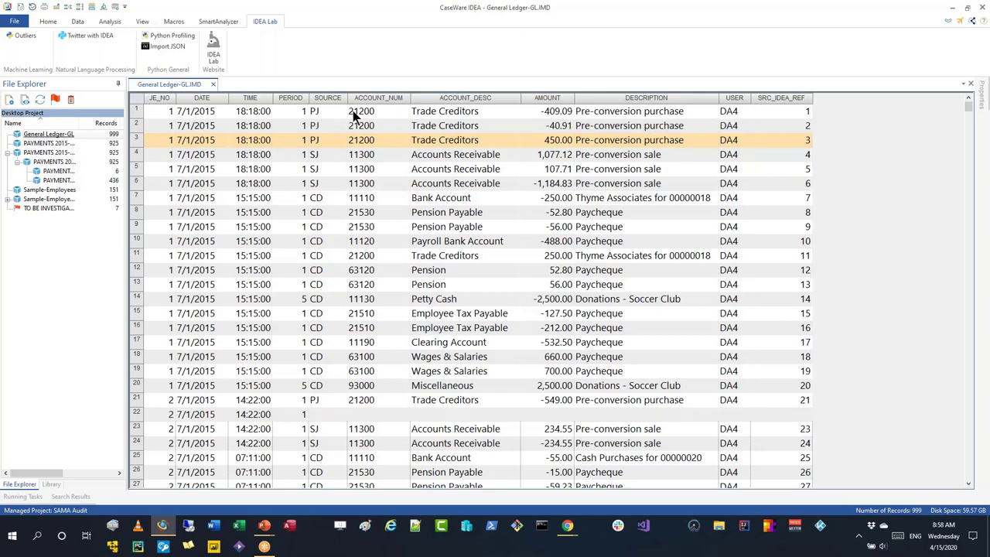
drag(406, 72, 459, 207)
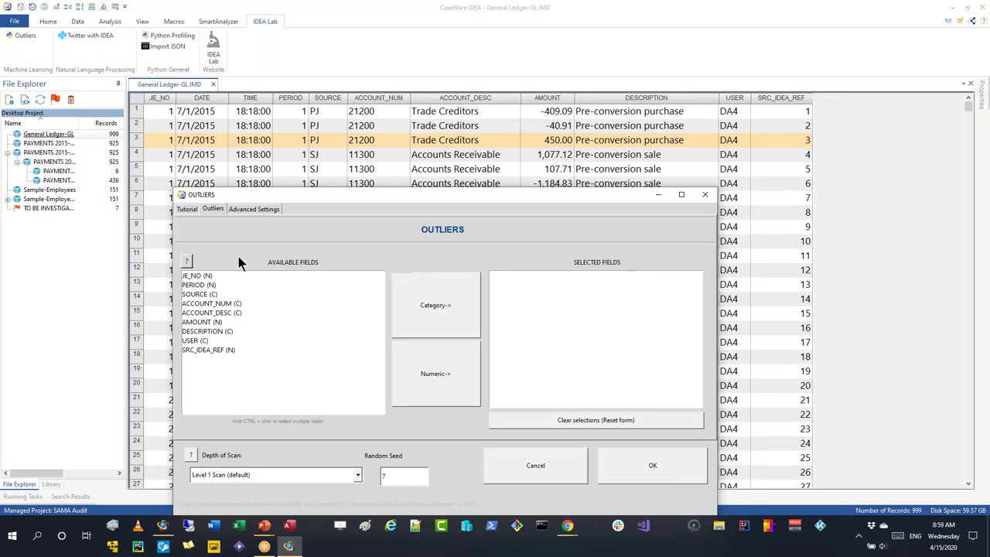
click(226, 312)
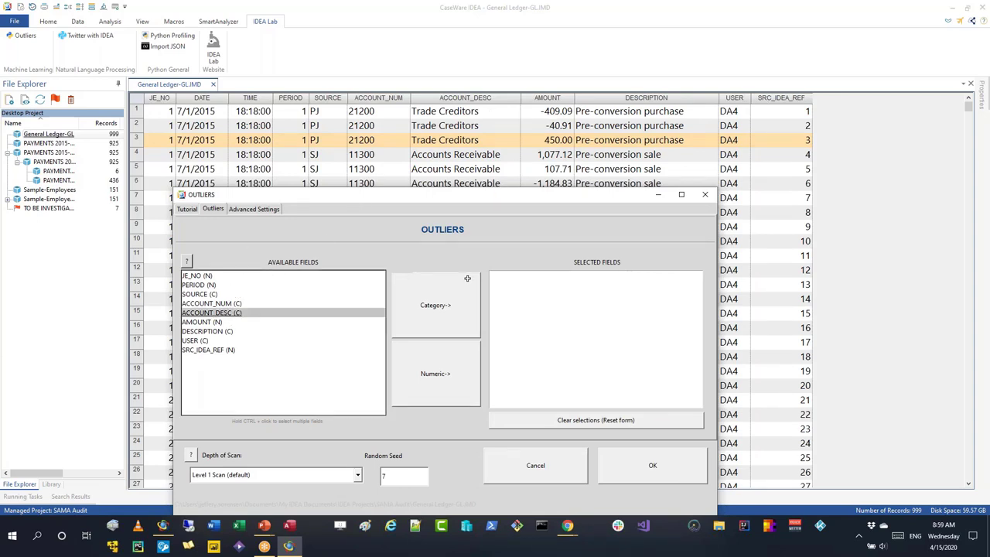
click(431, 300)
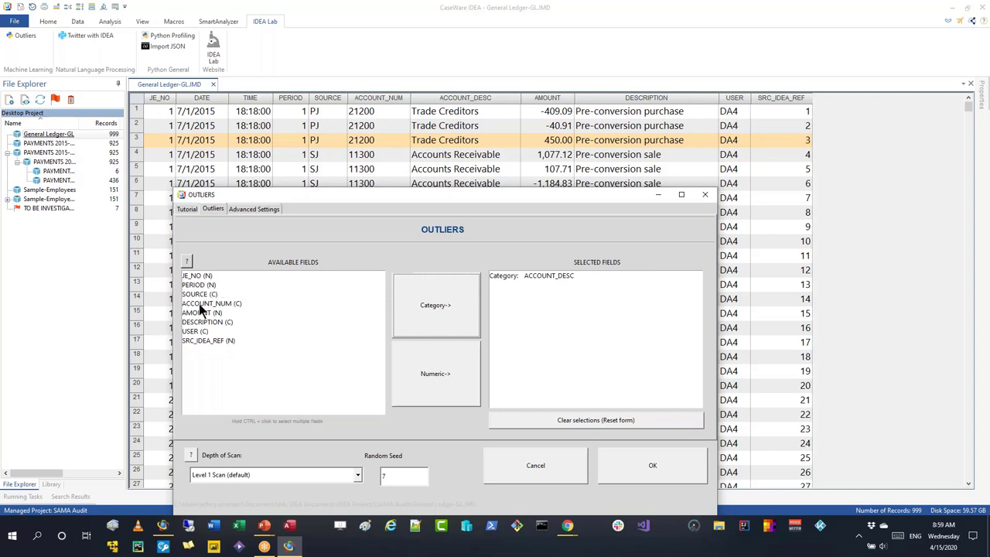
click(195, 331)
click(398, 292)
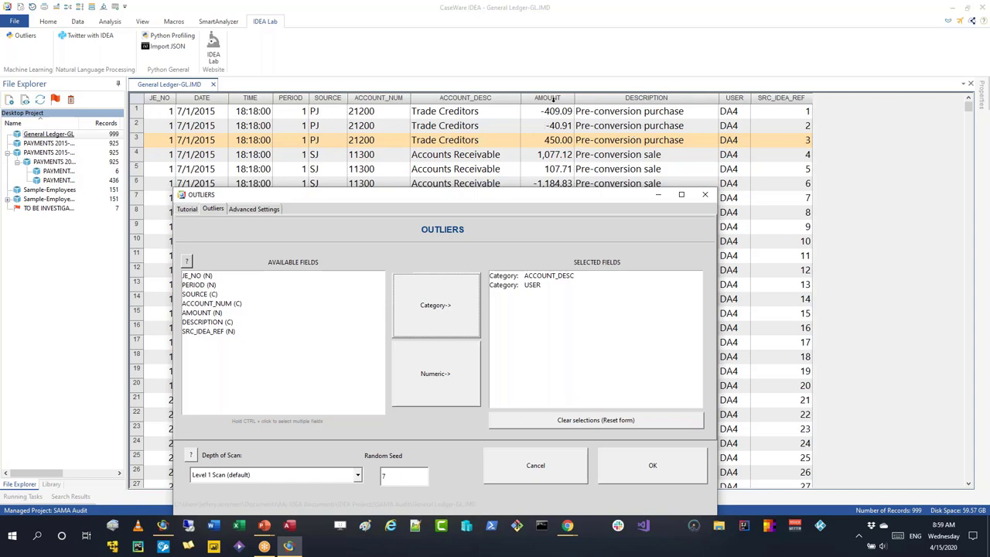
Step: Add AMOUNT as the numeric field and run the outlier analysis with the Level 1 scan and random seed 7
click(211, 313)
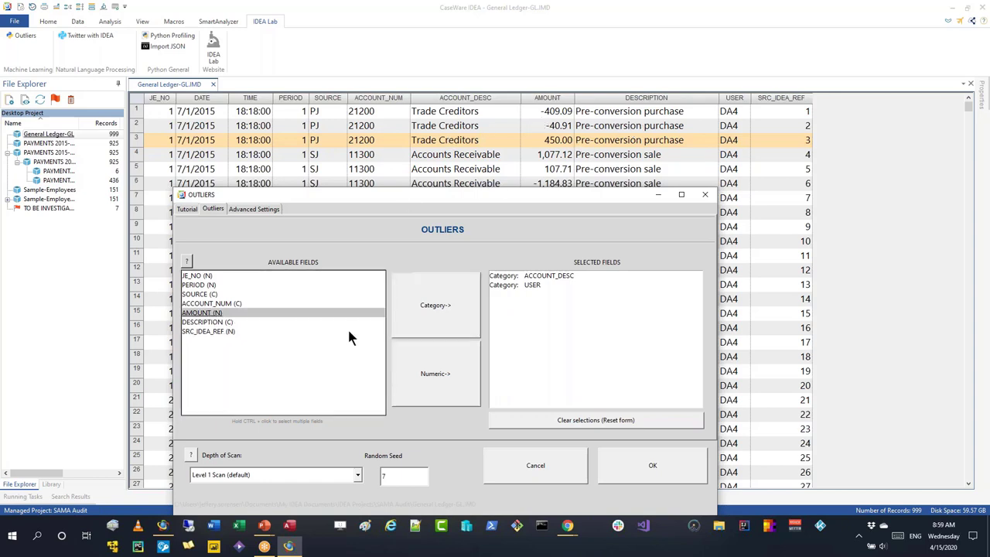
click(420, 377)
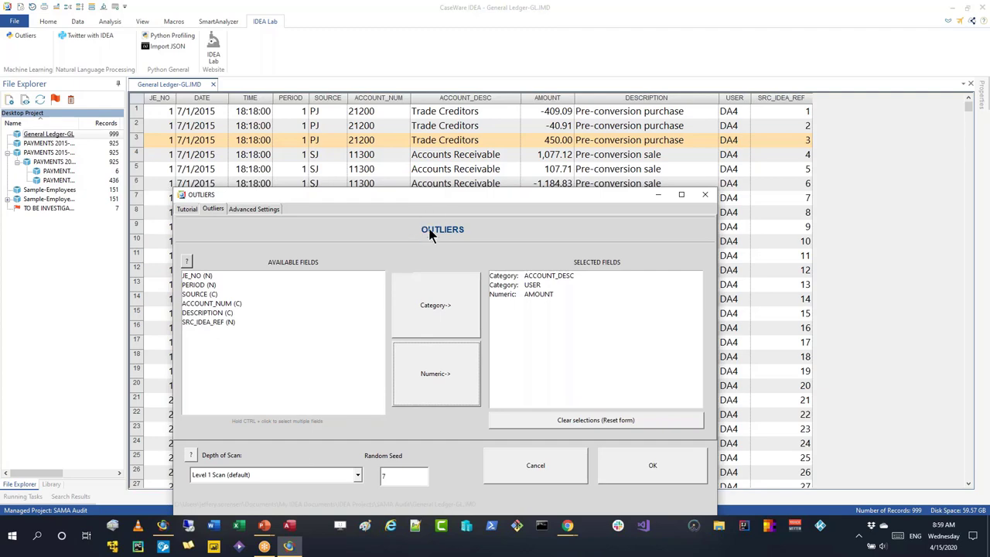
drag(421, 196, 414, 118)
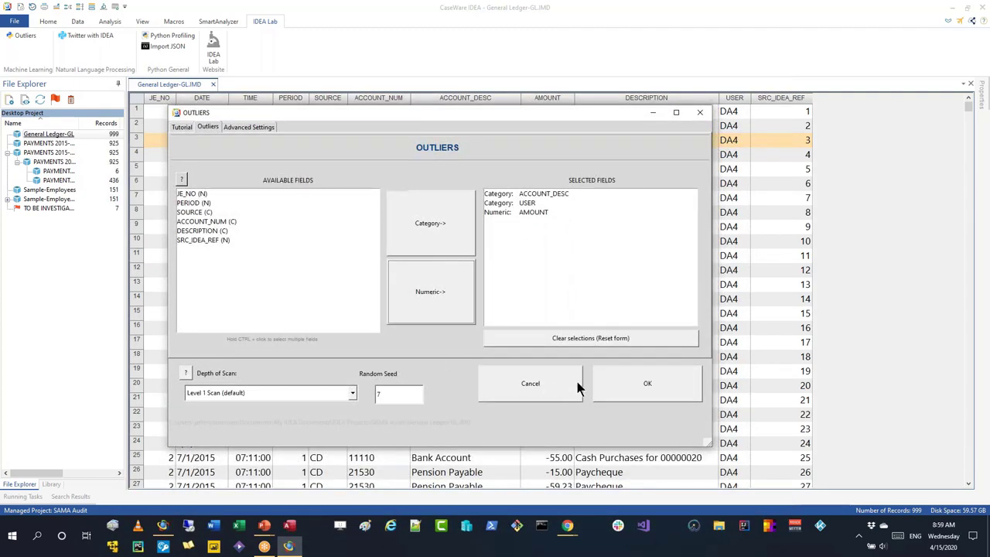
click(610, 379)
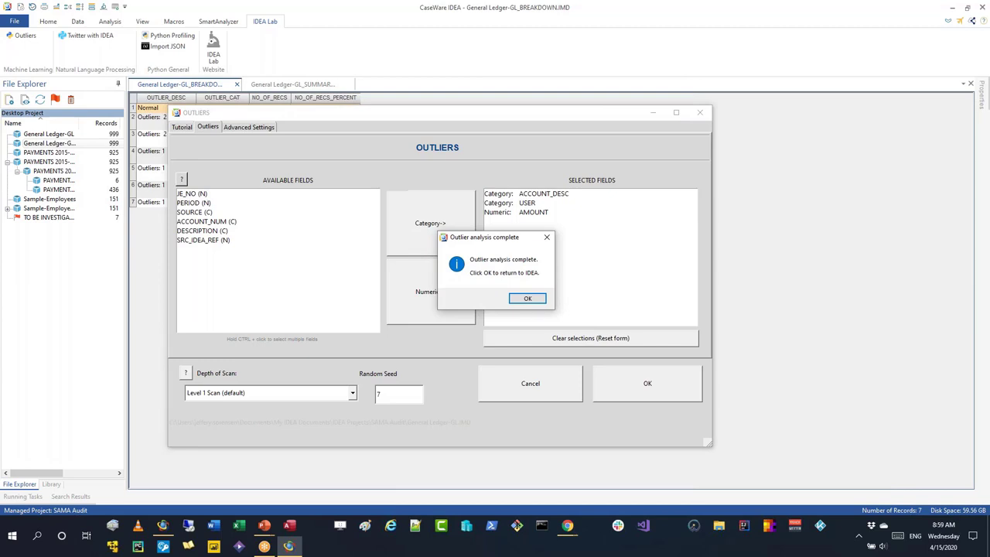
click(527, 299)
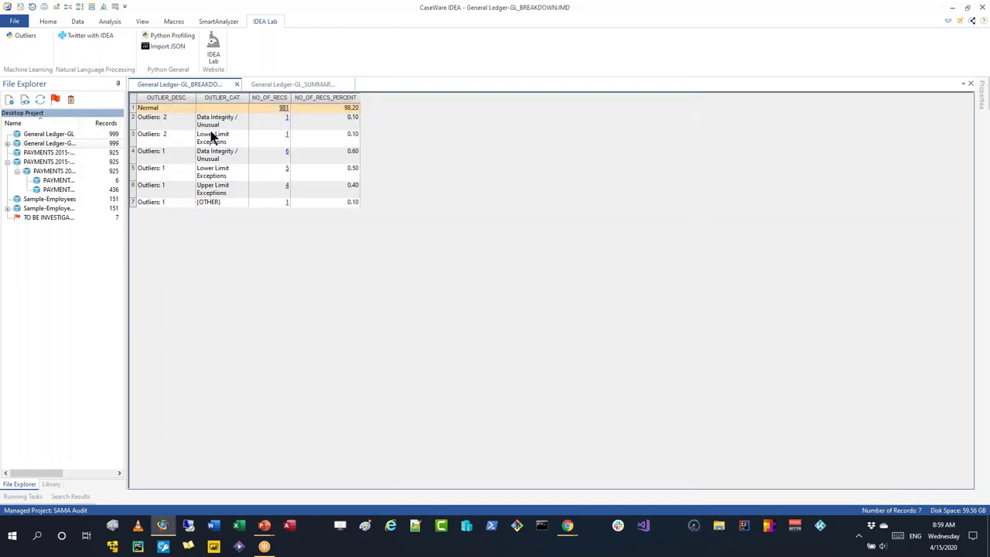
Step: Preview the record behind the "Outliers: 2" Data Integrity / Unusual category in the general ledger breakdown at an enlarged size
click(212, 142)
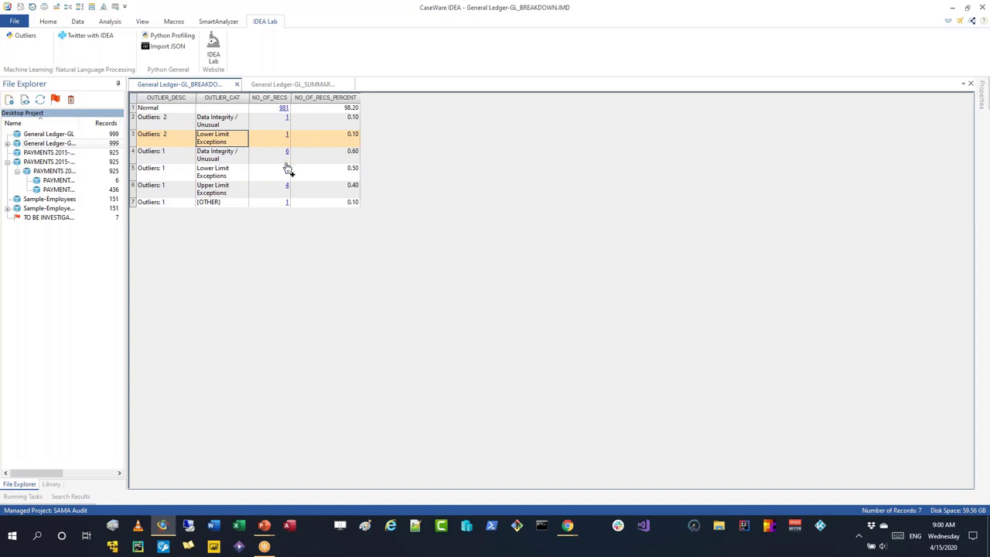
ctrl+scroll(247, 198, up, 5)
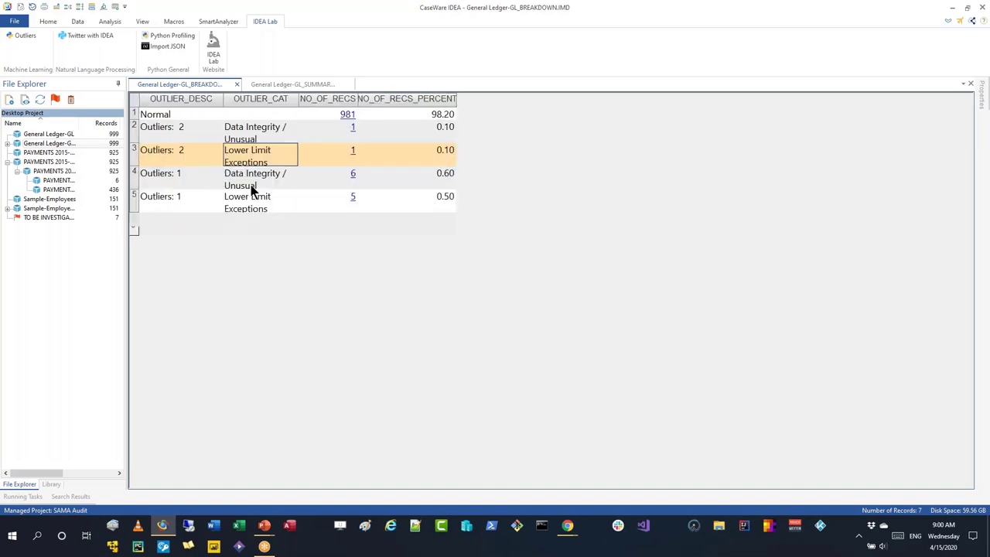
click(295, 143)
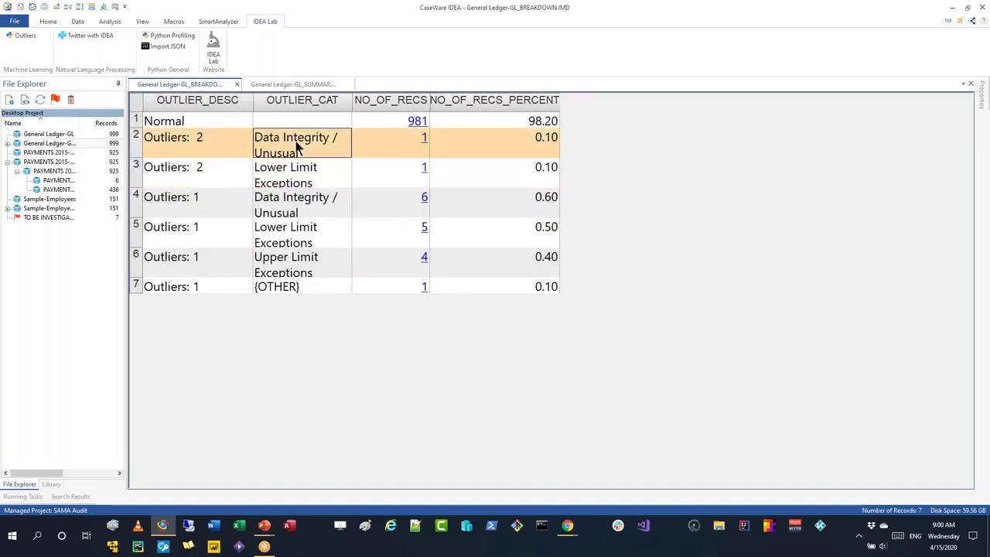
click(423, 137)
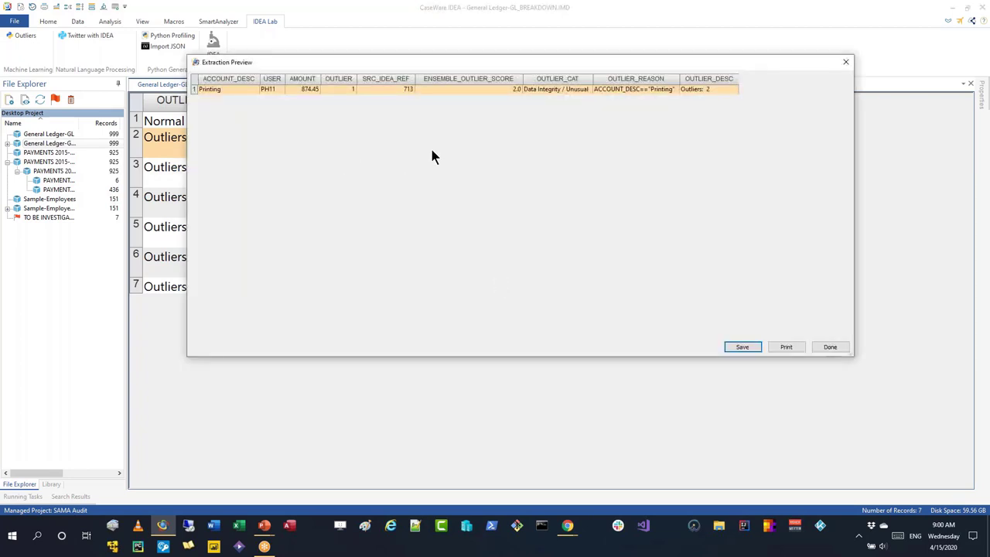
ctrl+scroll(430, 151, up, 4)
click(288, 105)
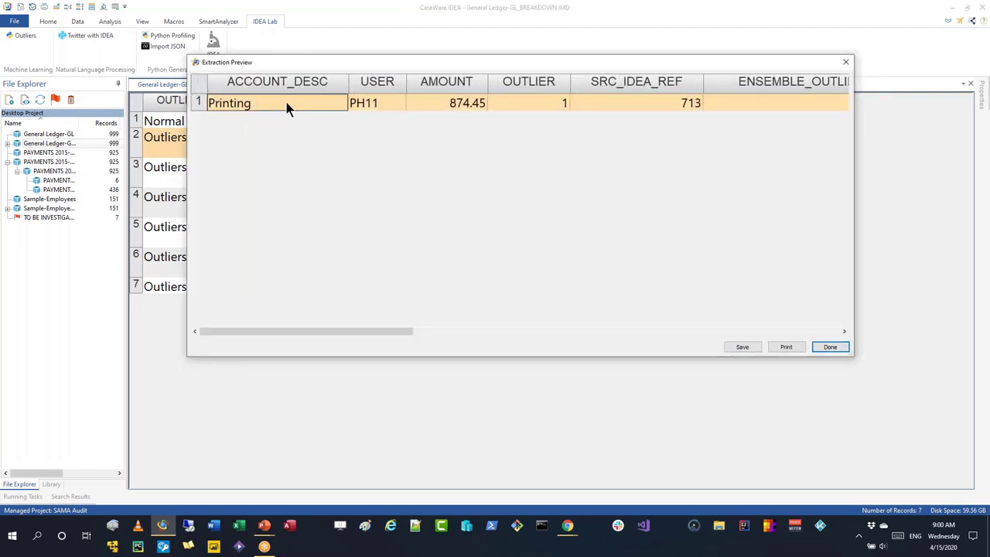
Step: Examine the previewed record's fields from USER through OUTLIER_REASON, return to its account description, and close the preview
key(Right)
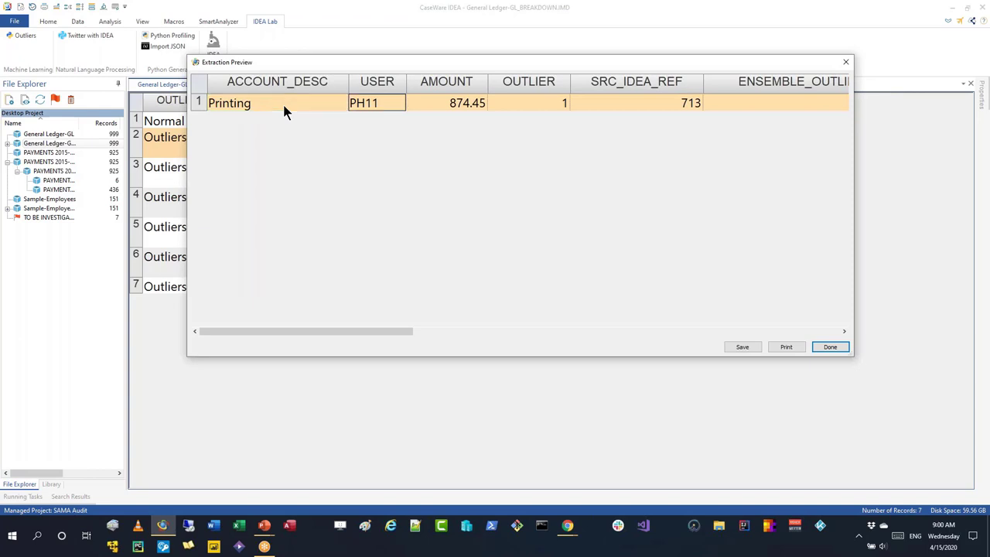
key(Right)
key(Right)
key(Right)
key(Right)
key(Right)
key(Right)
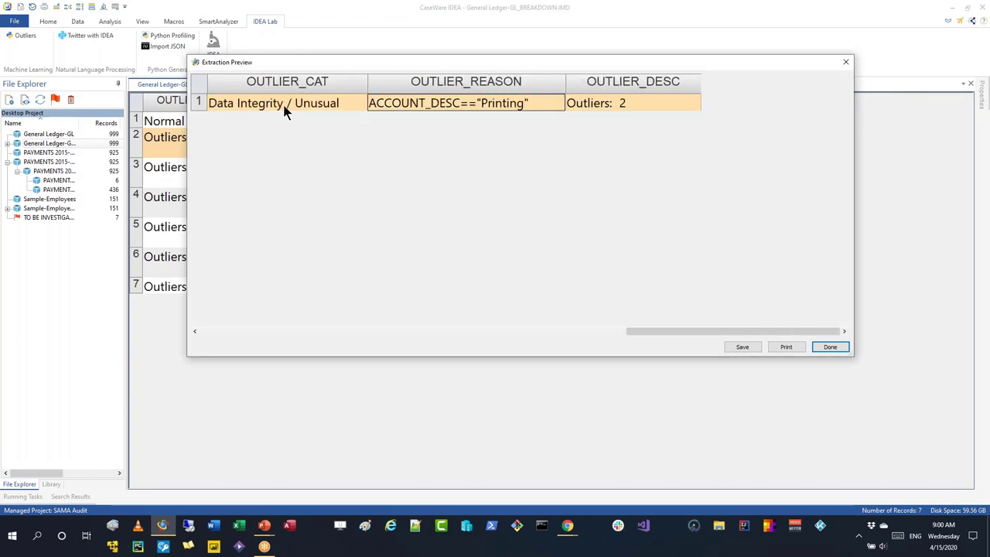
key(Left)
key(Left)
key(Left)
key(Left)
key(Left)
key(Left)
key(Left)
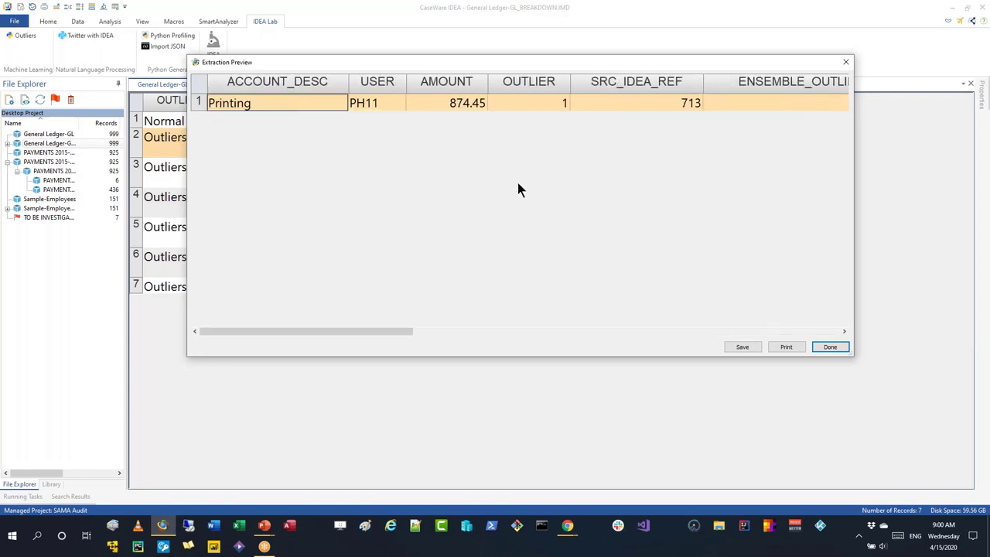
click(829, 347)
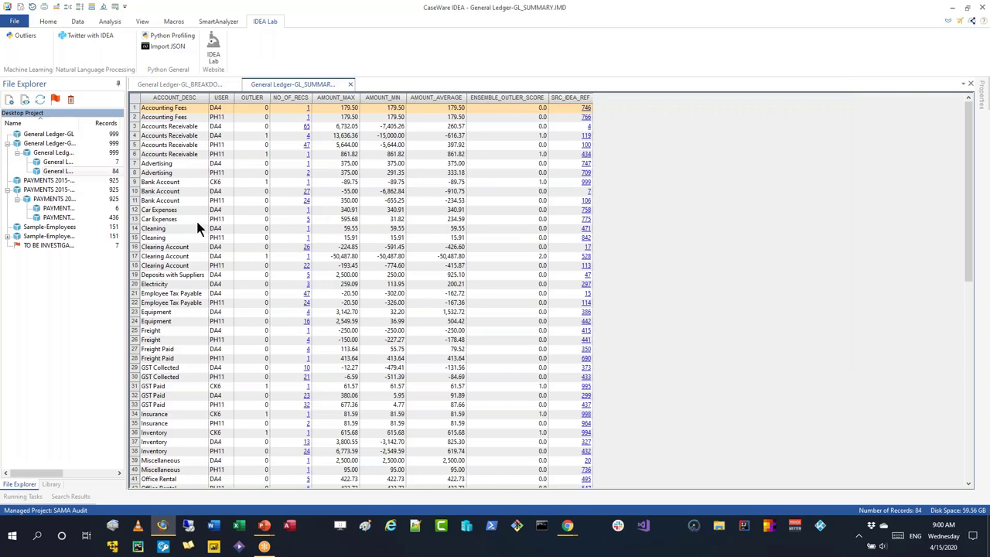
Step: Find the Printing account row in the general ledger outlier summary and examine its amount values
scroll(196, 218, down, 14)
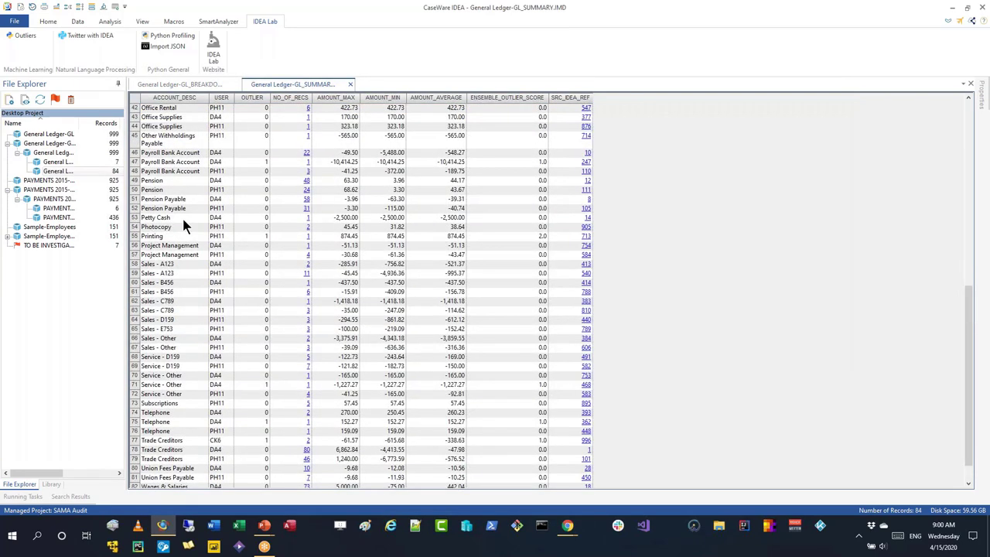
scroll(183, 225, up, 4)
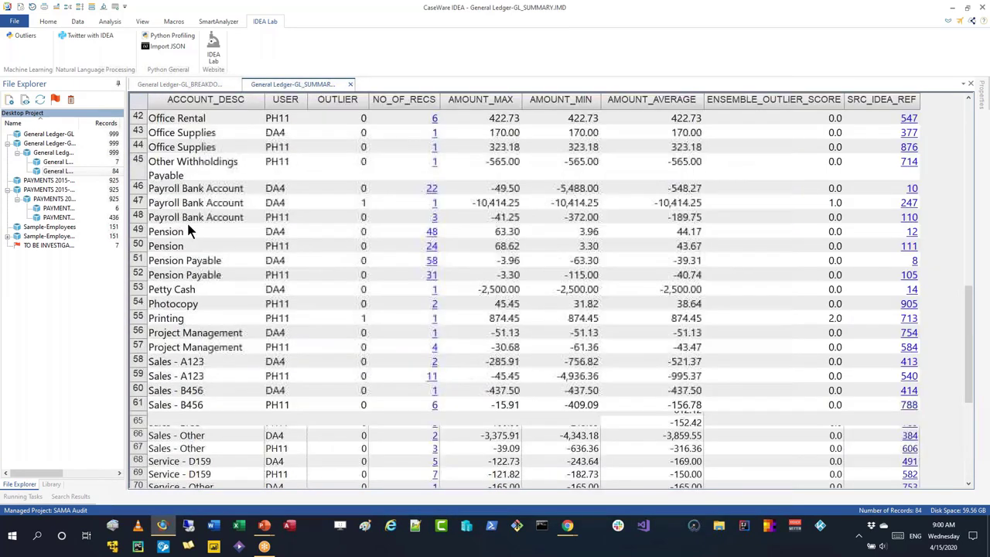
scroll(189, 225, up, 3)
scroll(143, 288, down, 1)
click(172, 295)
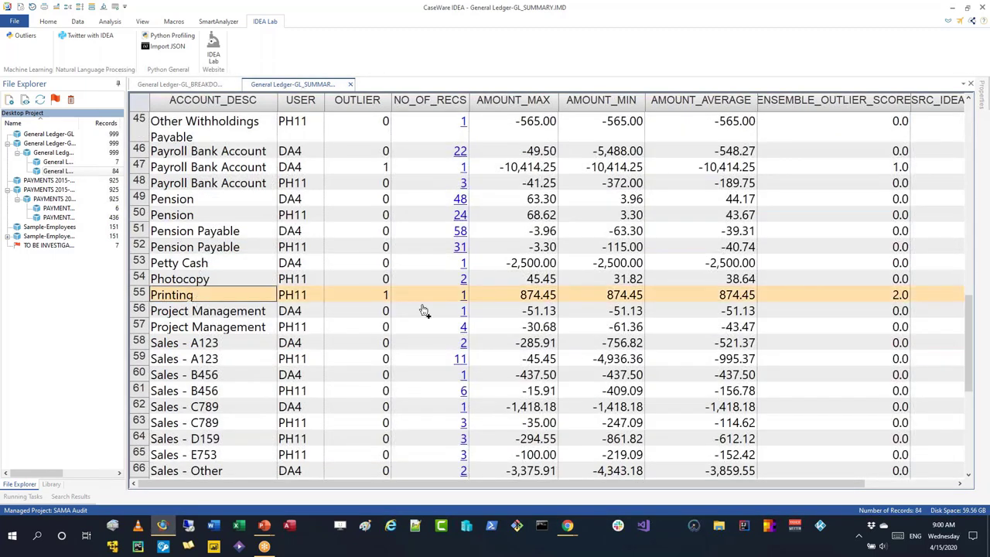
click(733, 299)
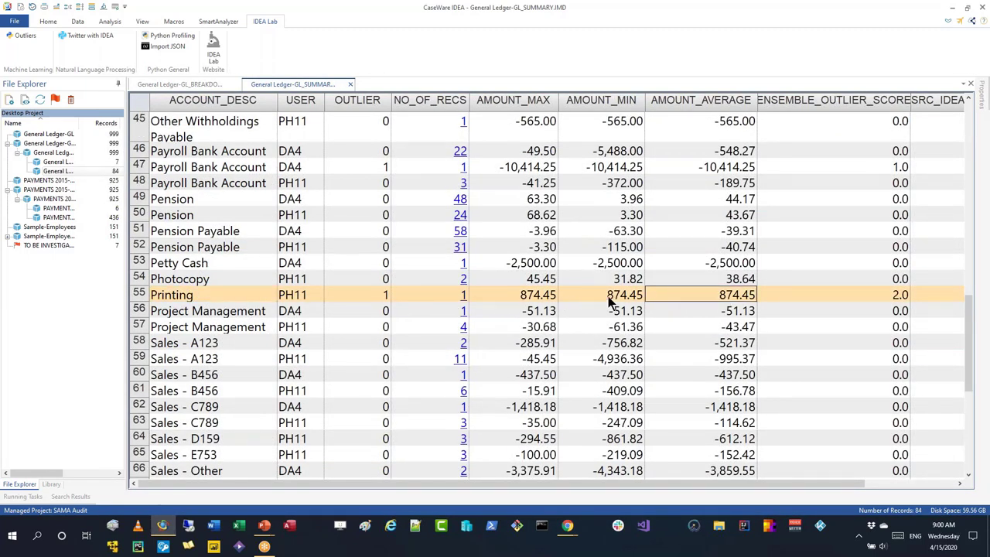
click(192, 300)
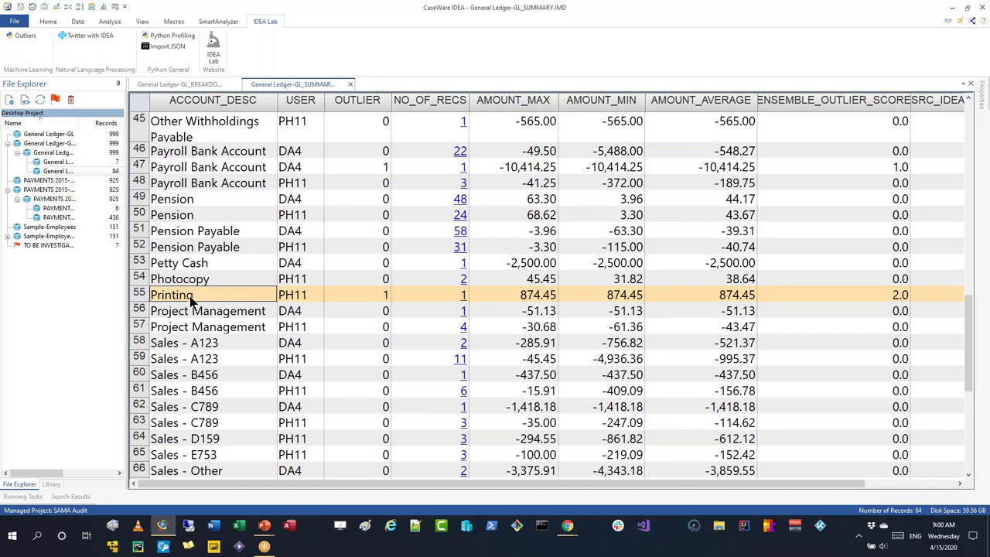
click(544, 295)
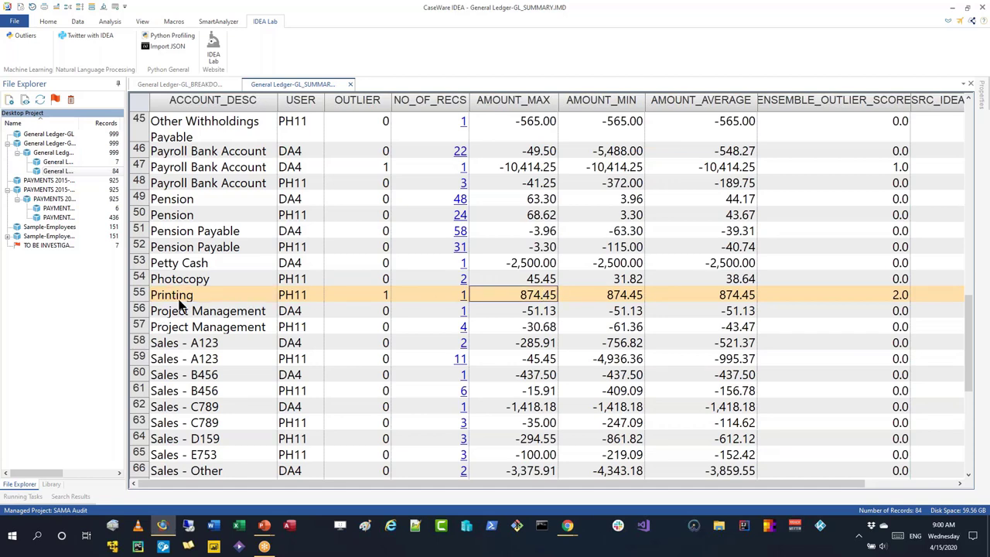
click(205, 301)
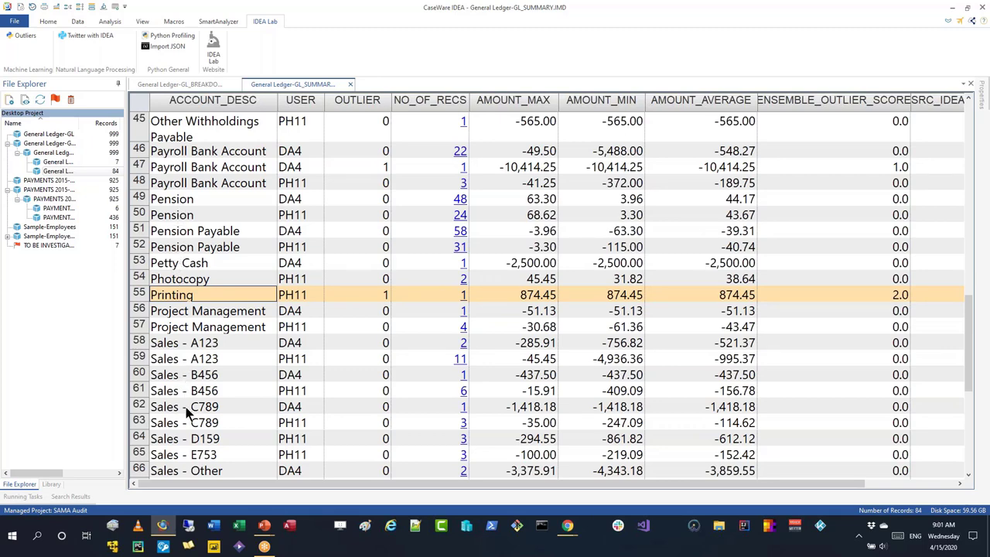
Step: Look through the other accounts in the outlier summary for comparison and return to Printing's maximum amount
scroll(185, 406, down, 6)
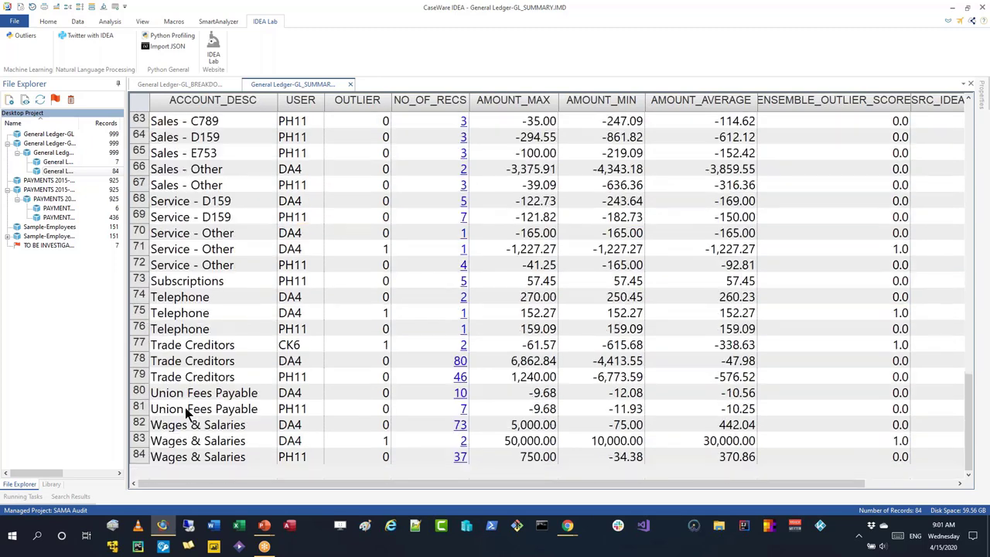
scroll(193, 332, up, 18)
scroll(195, 341, down, 11)
click(532, 344)
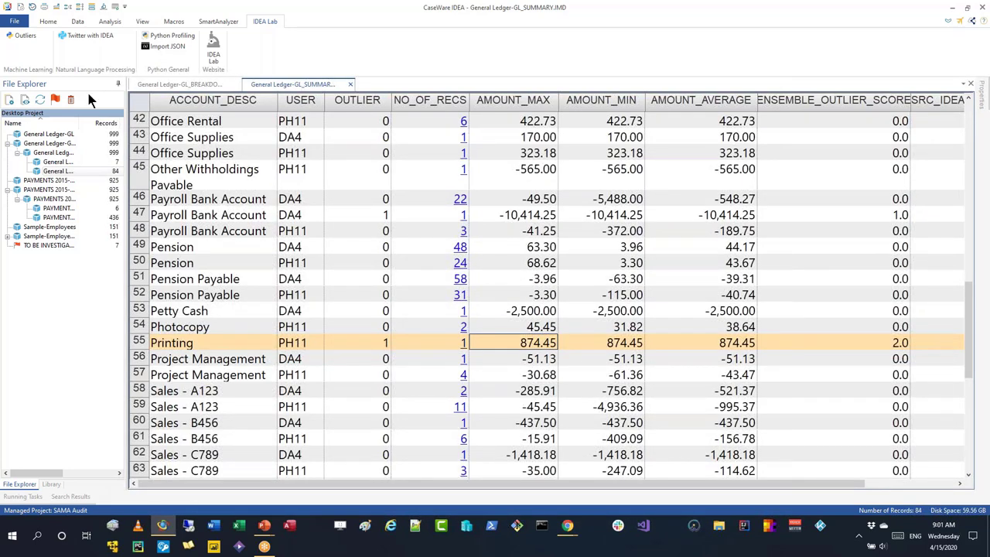
Step: Preview the "Outliers: 2" Lower Limit Exceptions record from the general ledger breakdown and examine its account, user and amount
click(167, 85)
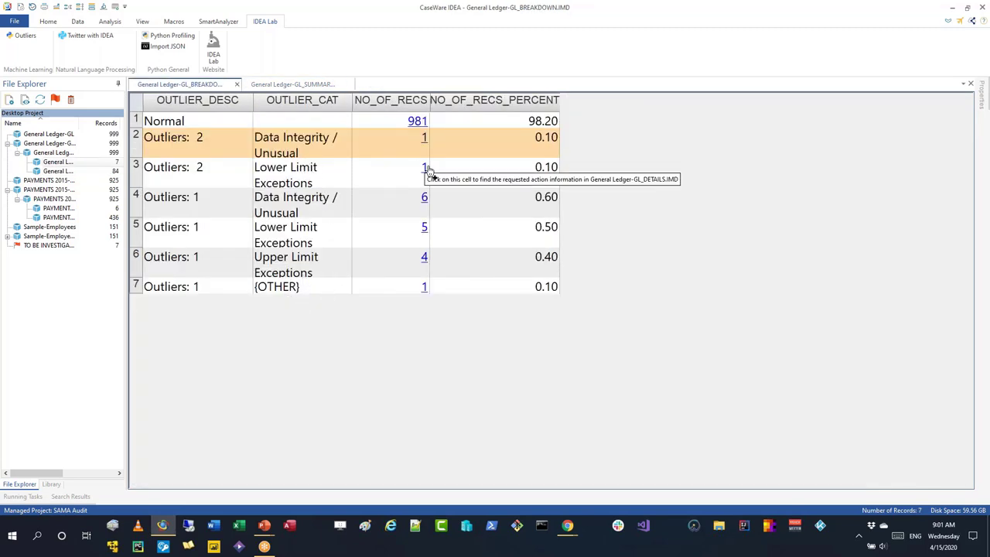
click(308, 183)
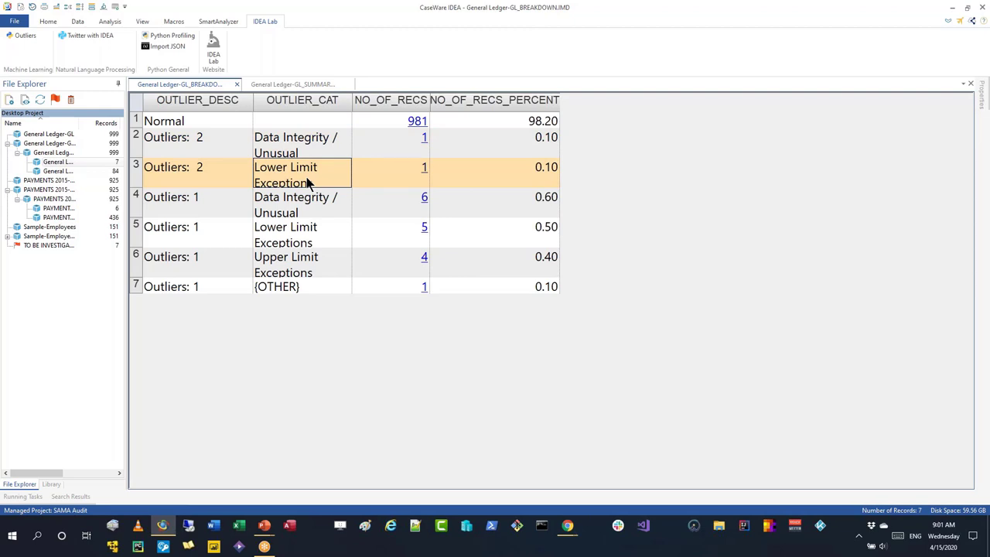
click(424, 171)
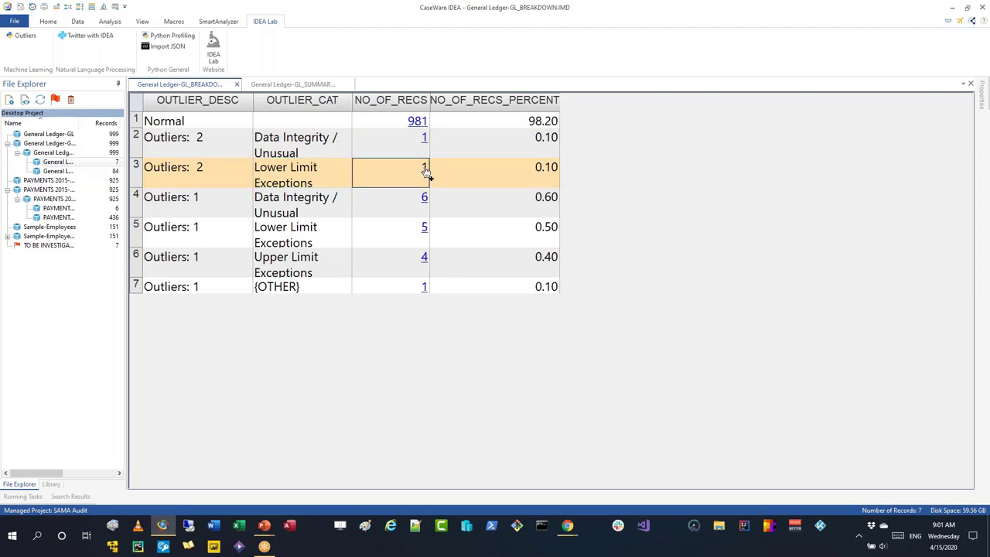
click(425, 169)
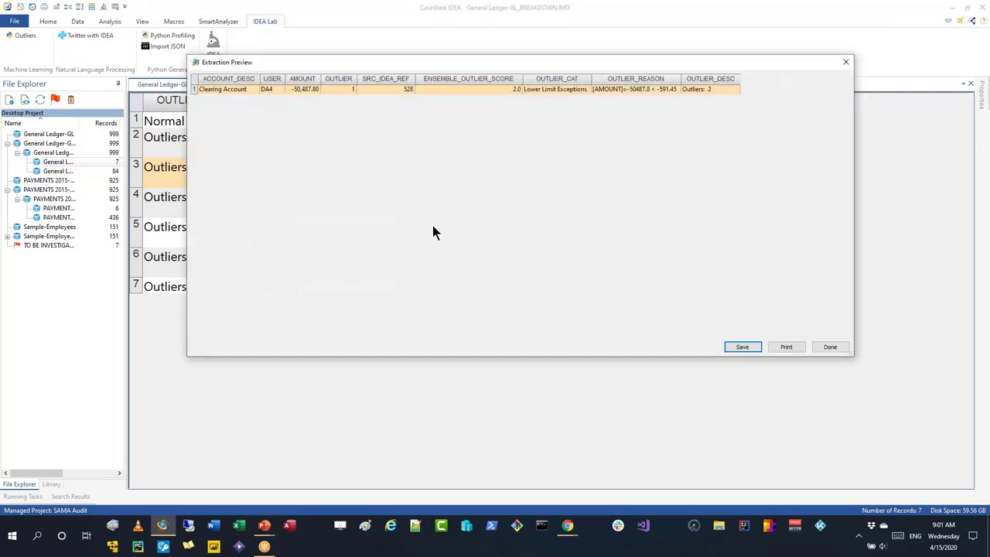
ctrl+scroll(433, 226, up, 3)
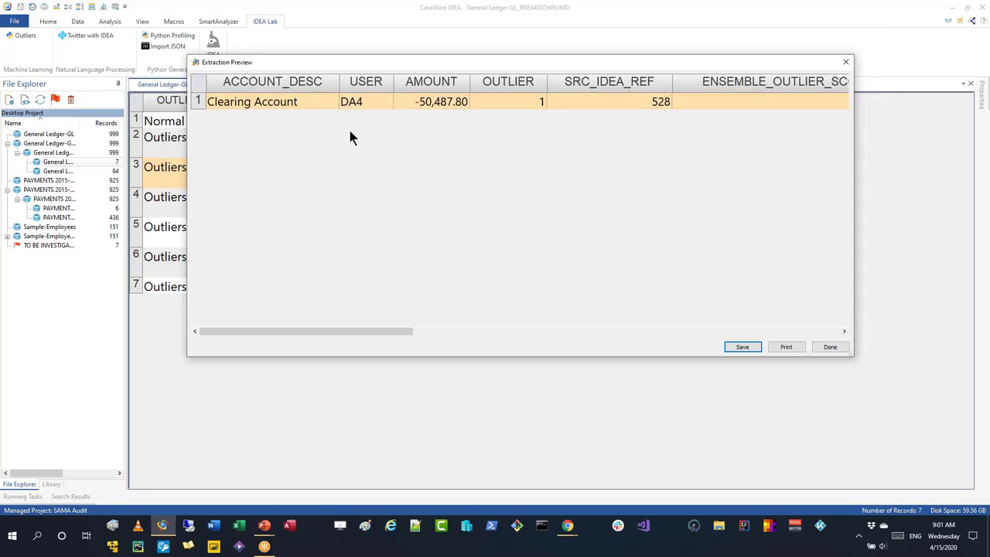
click(296, 105)
click(423, 113)
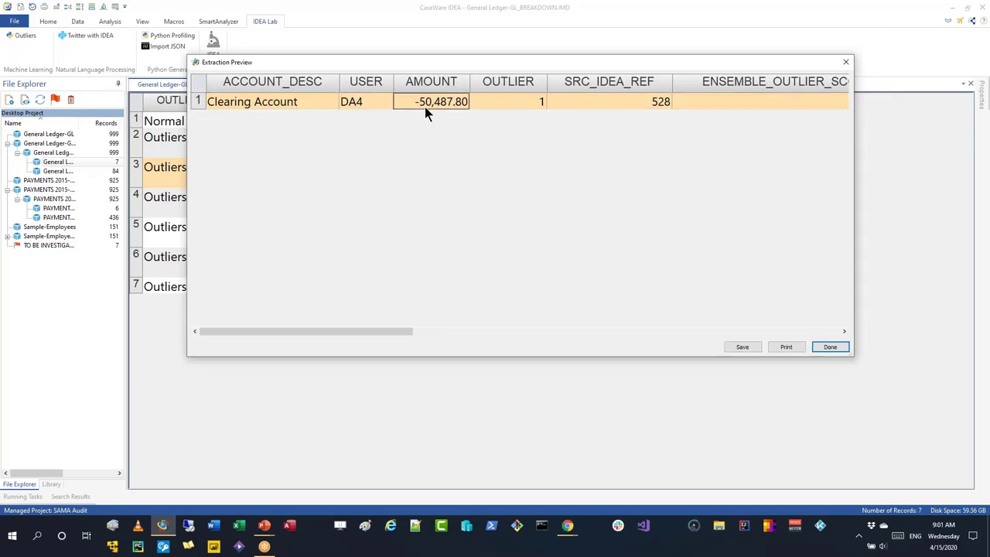
click(357, 101)
click(319, 98)
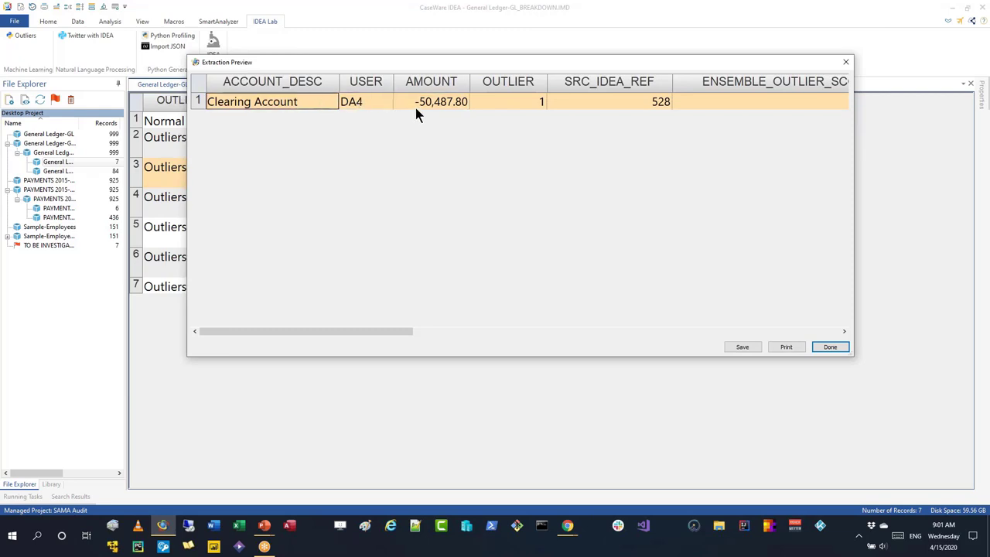
Step: Check the amount of the previewed Clearing Account outlier and close the preview
click(415, 105)
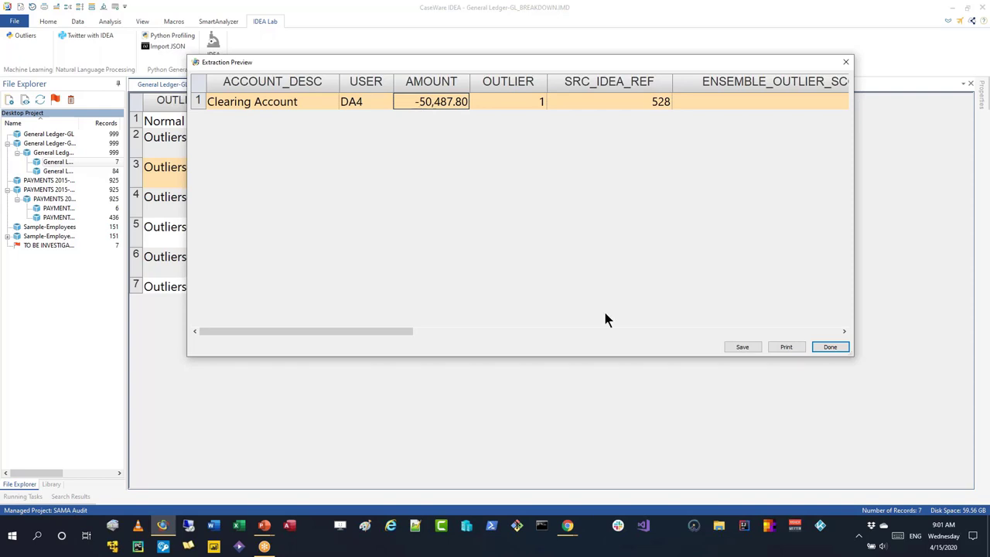
click(830, 346)
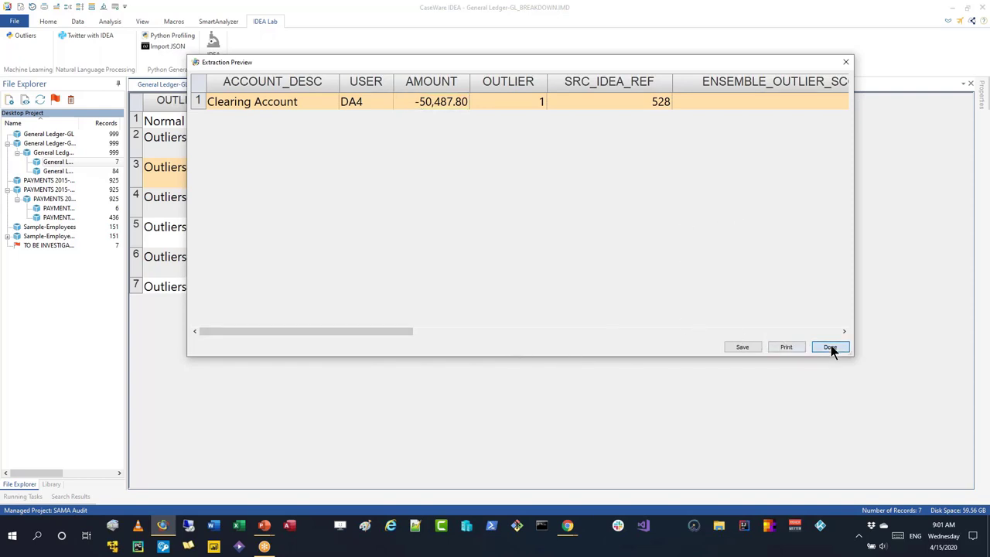
Step: Preview the "Outliers: 1" Data Integrity / Unusual records, examine their USER and OUTLIER_REASON values, and close the preview
click(286, 215)
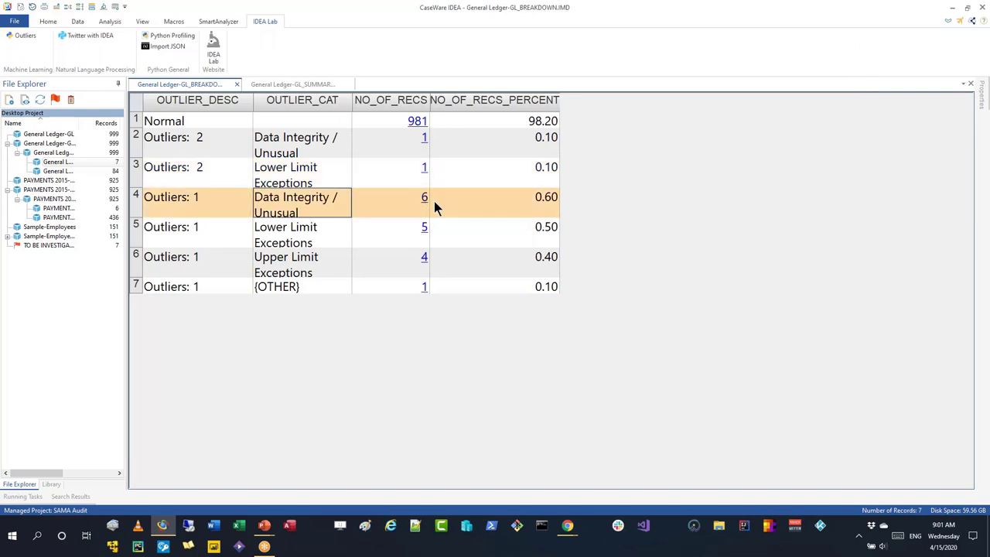
click(426, 199)
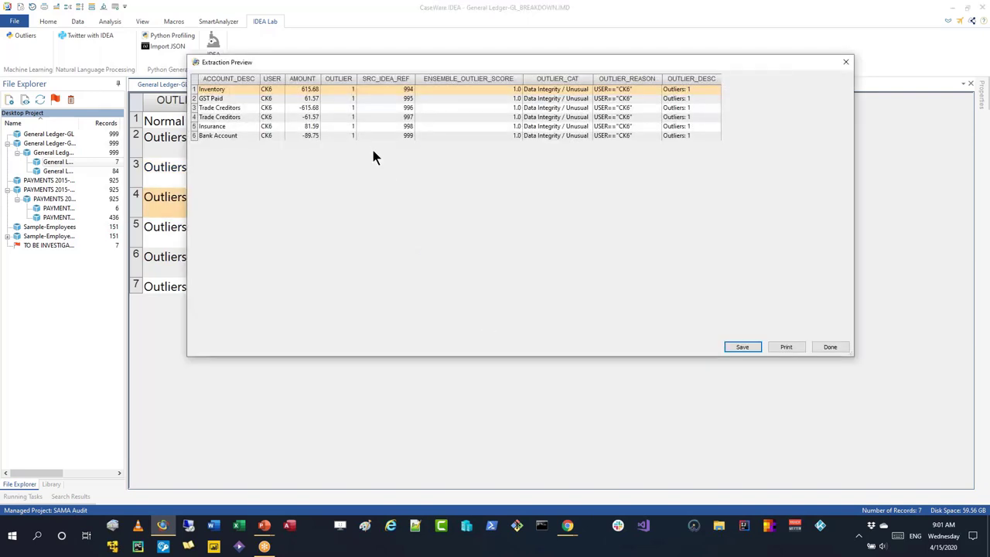
scroll(369, 143, up, 3)
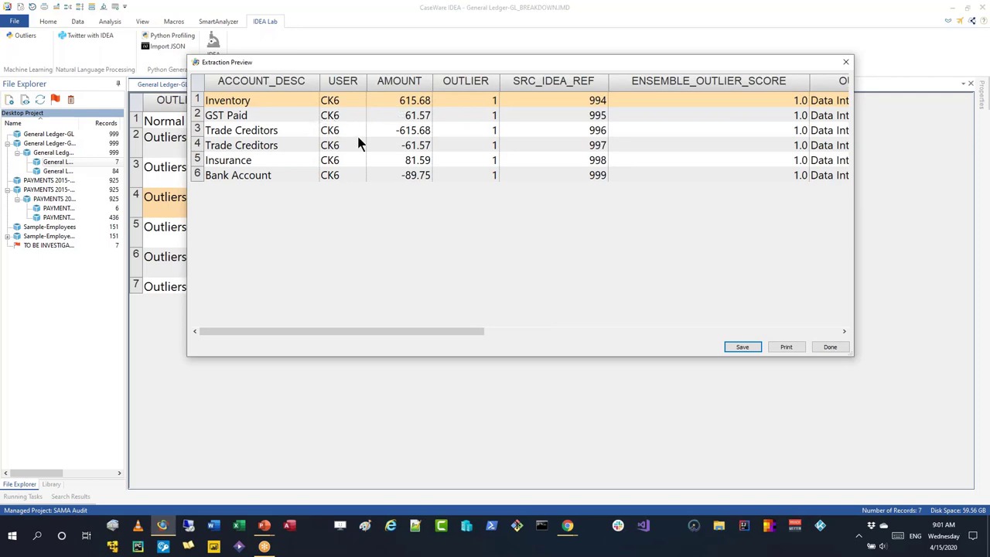
click(345, 103)
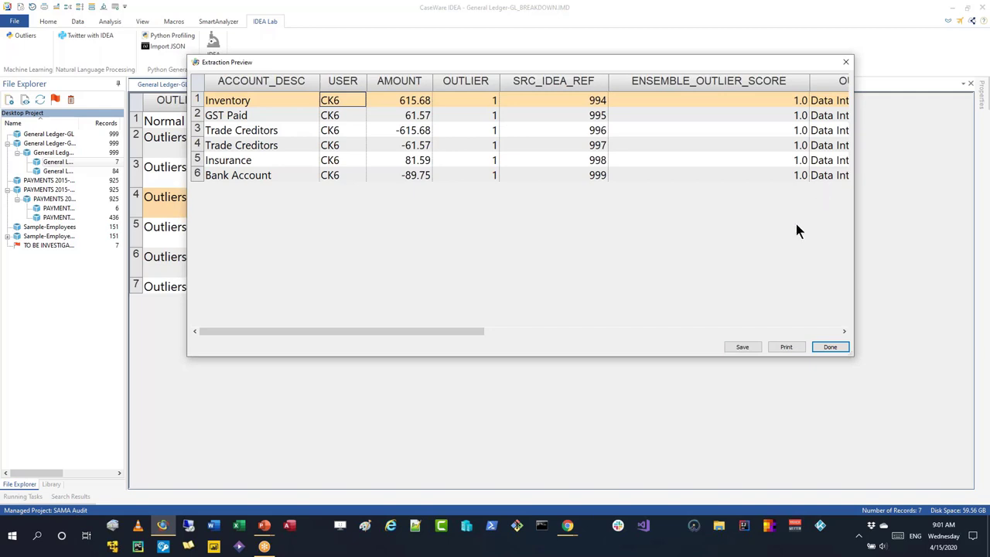
click(736, 328)
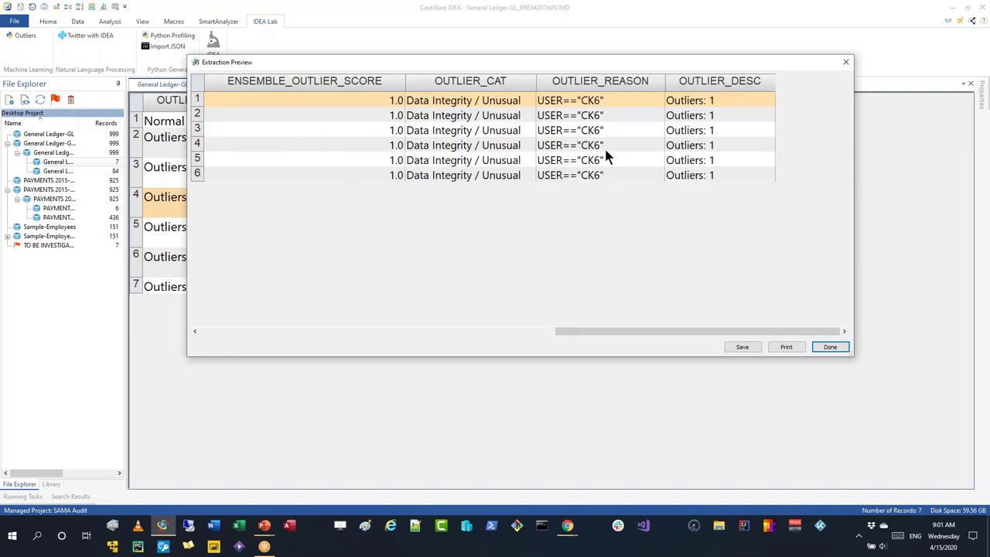
click(226, 331)
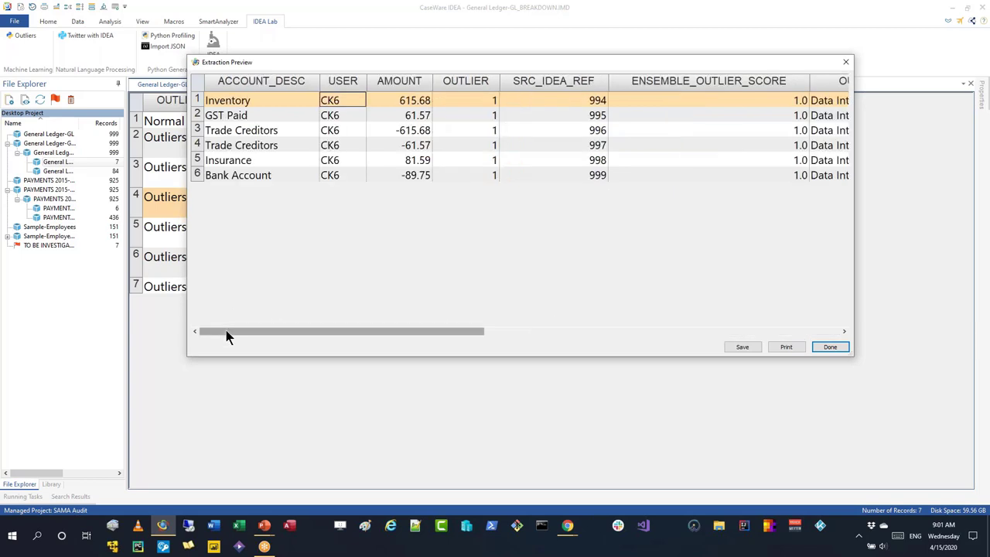
click(831, 346)
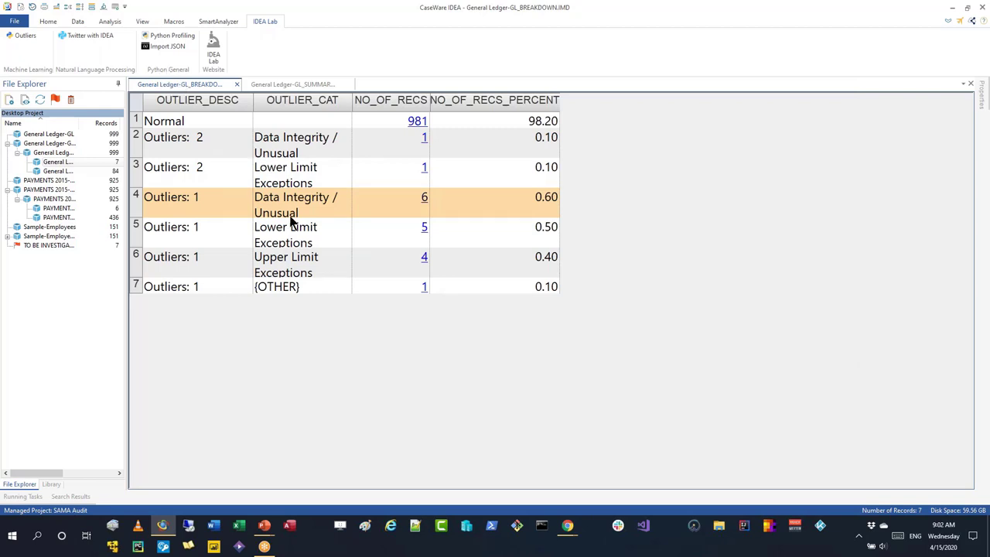
Step: In PowerPoint, present the IDEA and Artificial Intelligence deck from the Agenda slide with displays swapped, advancing to the Machine Learning Algorithms slide
click(264, 526)
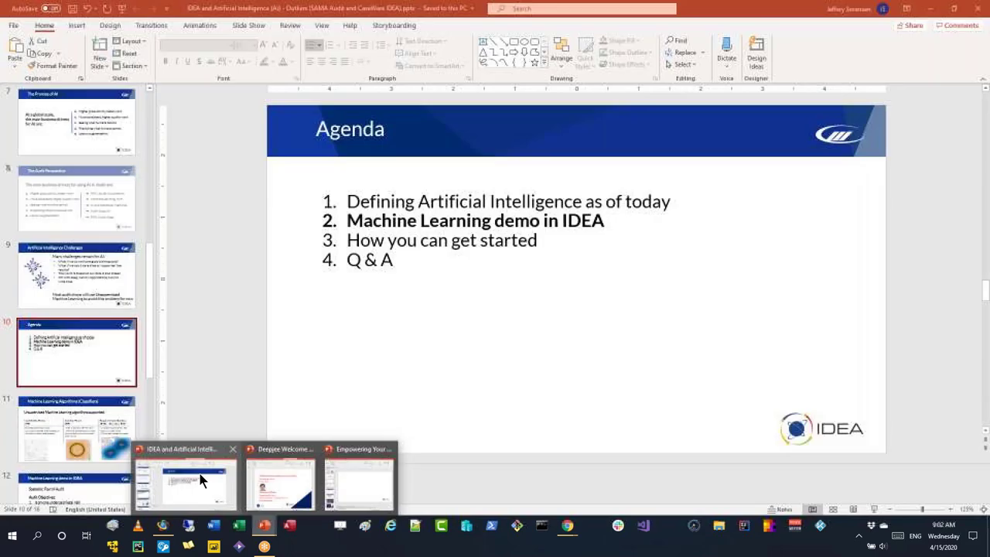
click(200, 481)
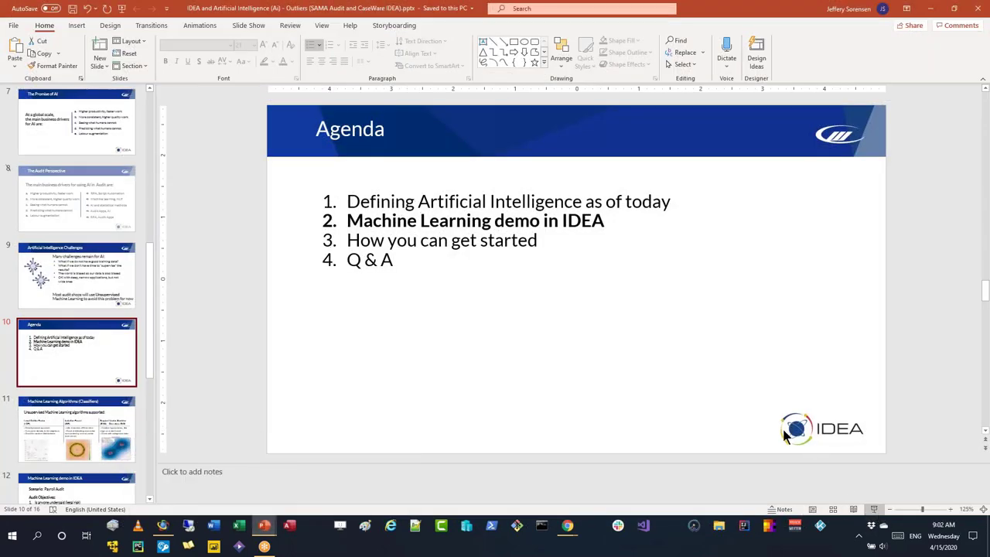
click(874, 508)
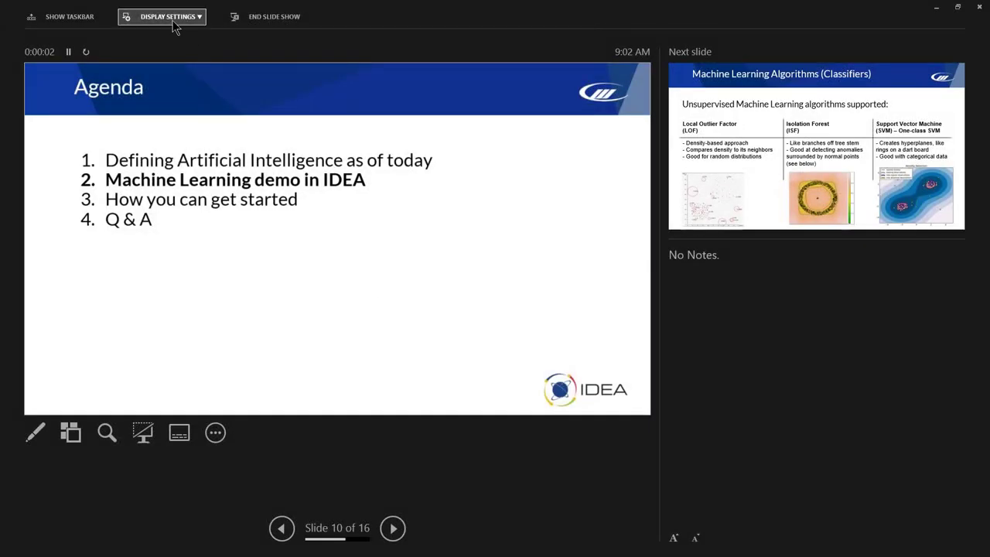
click(171, 20)
click(164, 45)
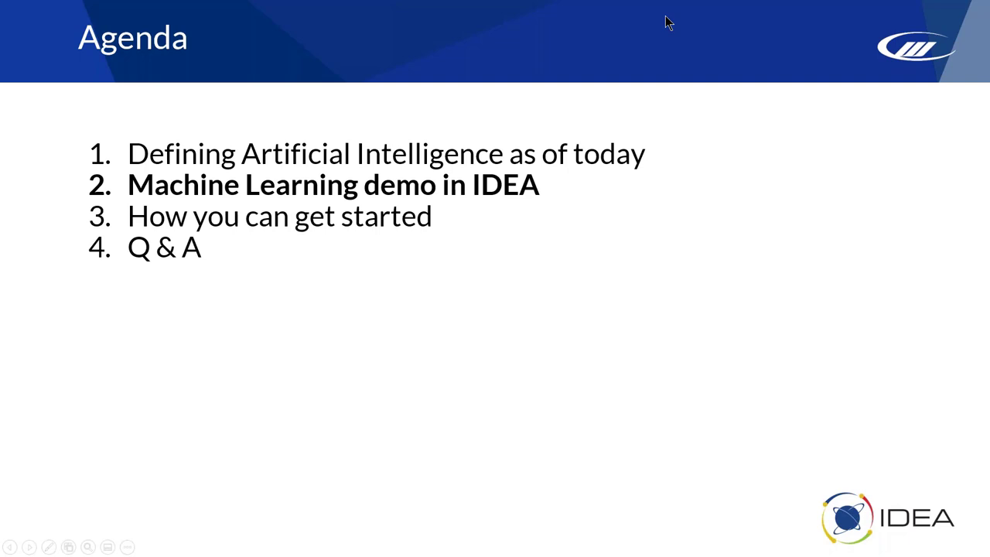
key(Right)
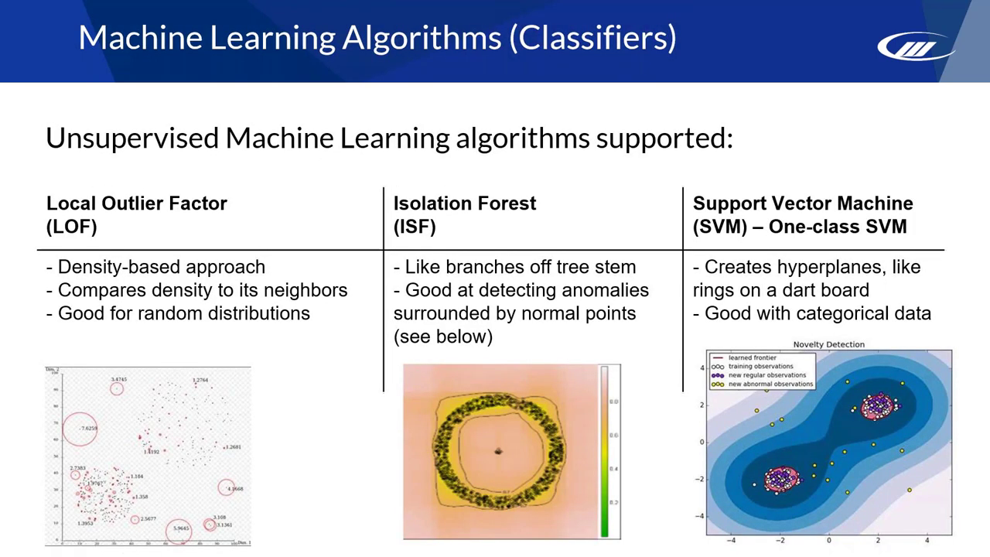
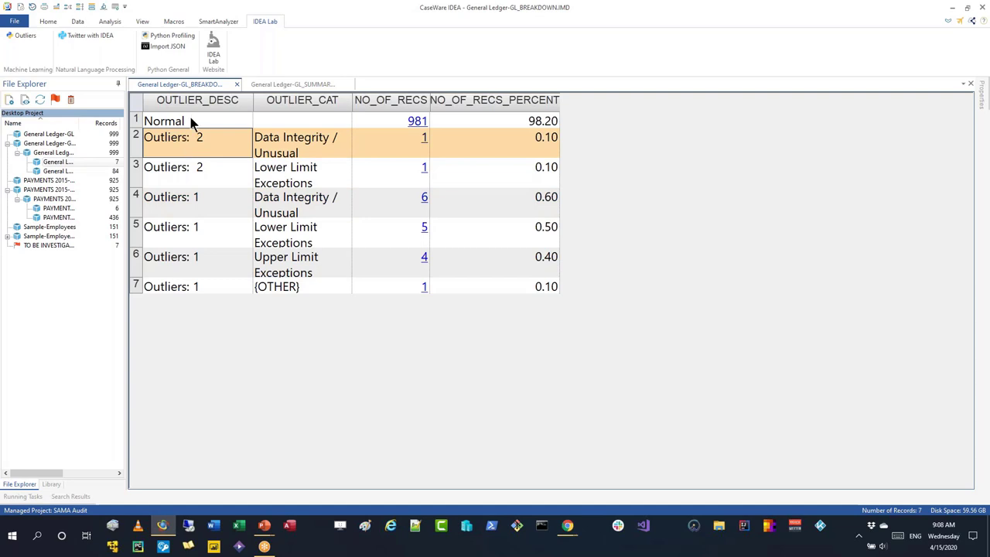
Step: Compare the Normal row's record percentage with the "Outliers: 2" and "Outliers: 1" rows in the general ledger breakdown
click(178, 143)
click(173, 205)
click(177, 141)
click(177, 125)
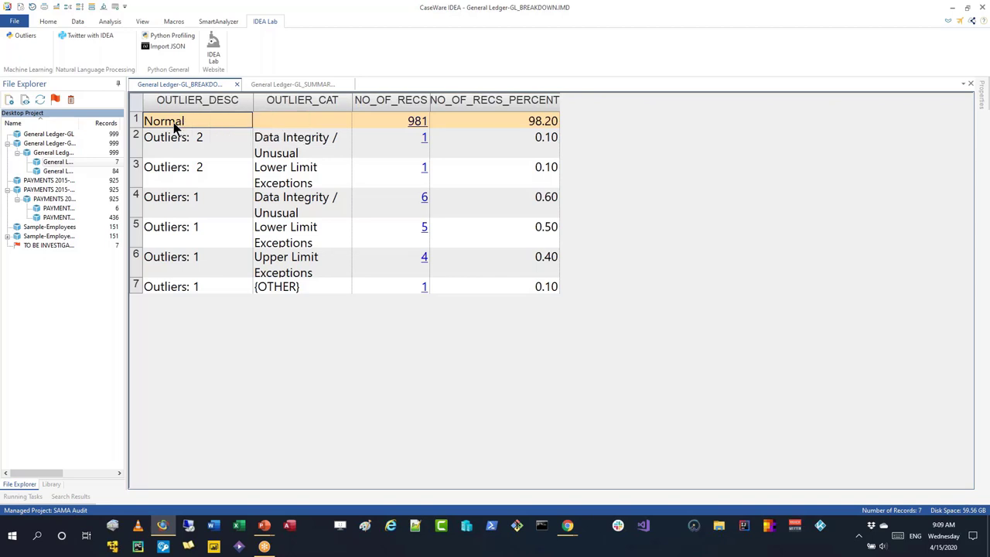
click(516, 121)
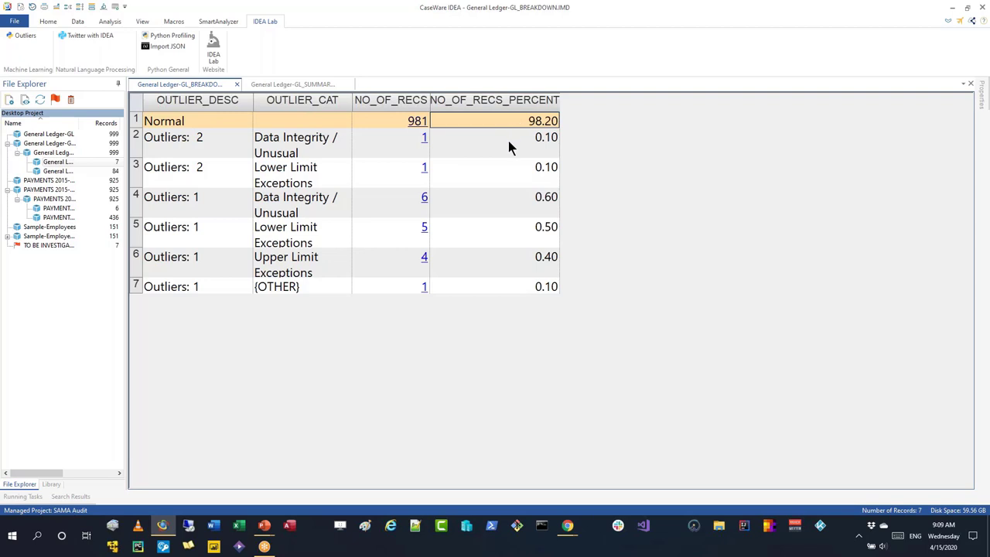
click(508, 141)
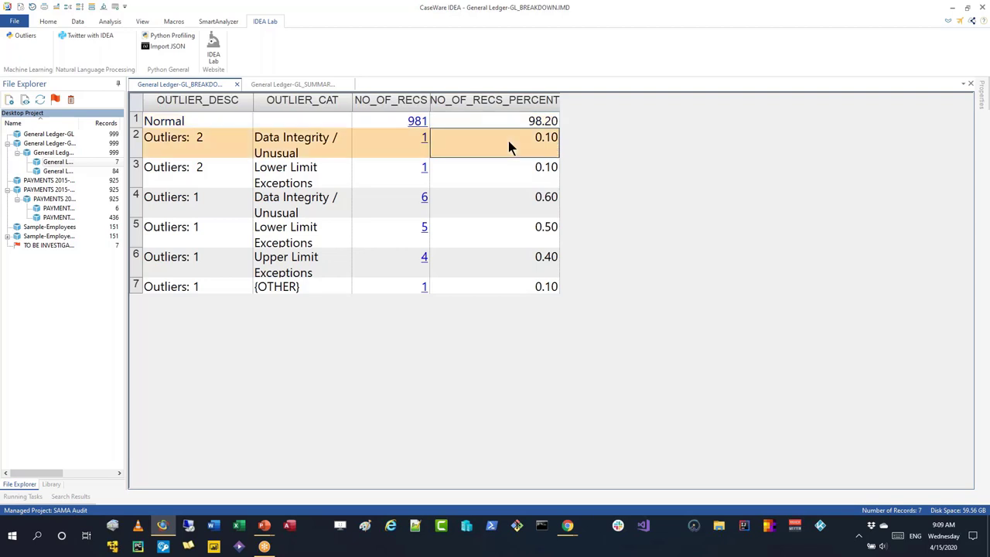
click(170, 125)
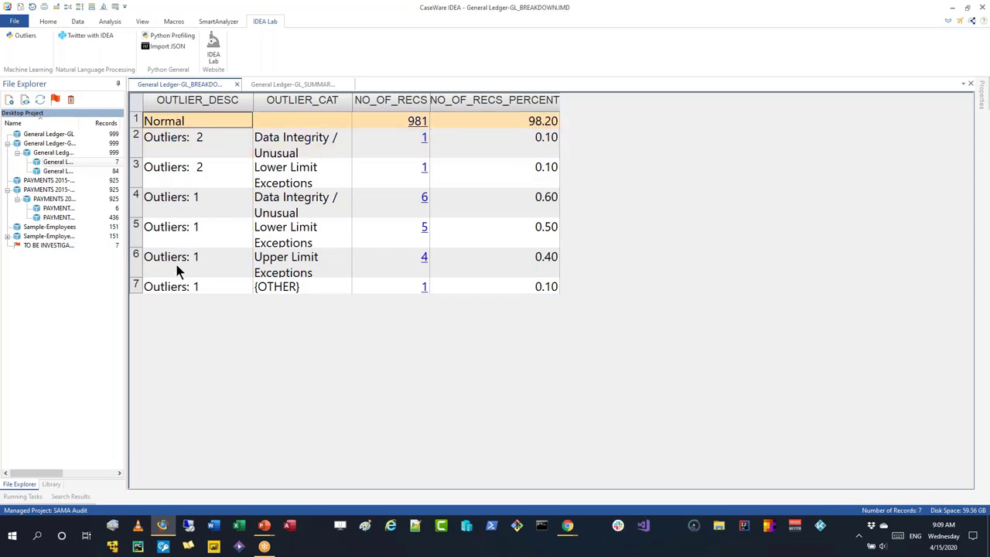
click(189, 138)
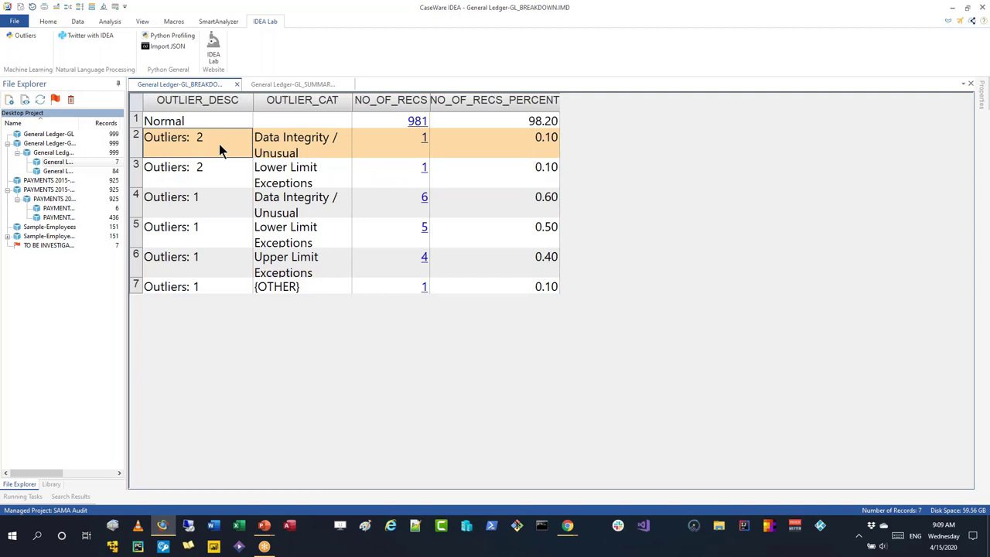
Step: Switch to the IDEA and Artificial Intelligence deck in PowerPoint and show slide 11, Machine Learning Algorithms (Classifiers)
click(264, 525)
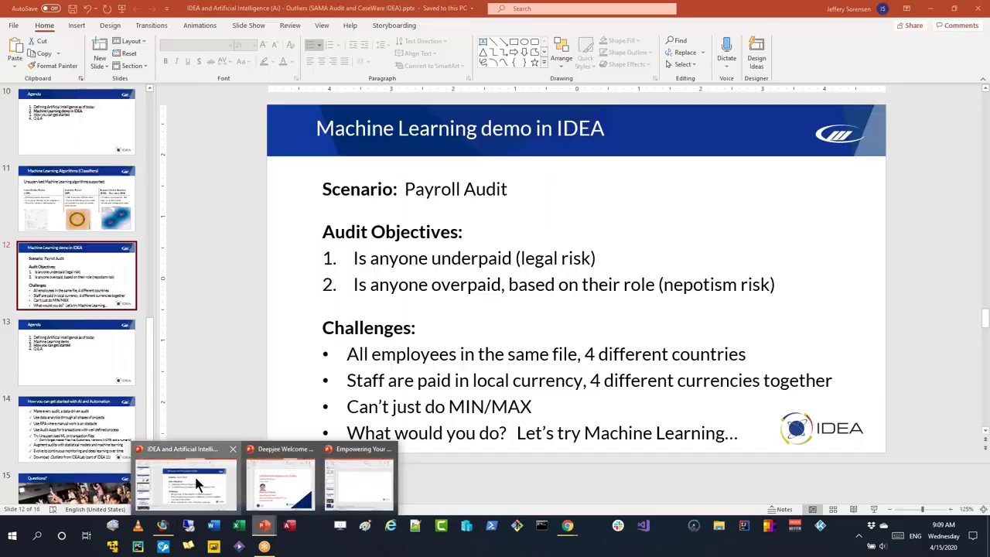
click(194, 474)
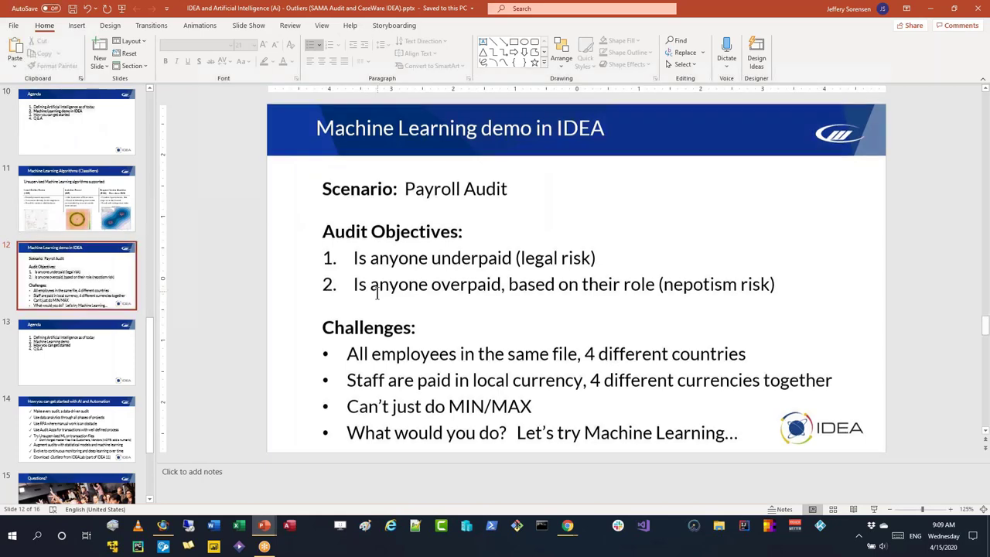
scroll(235, 276, down, 2)
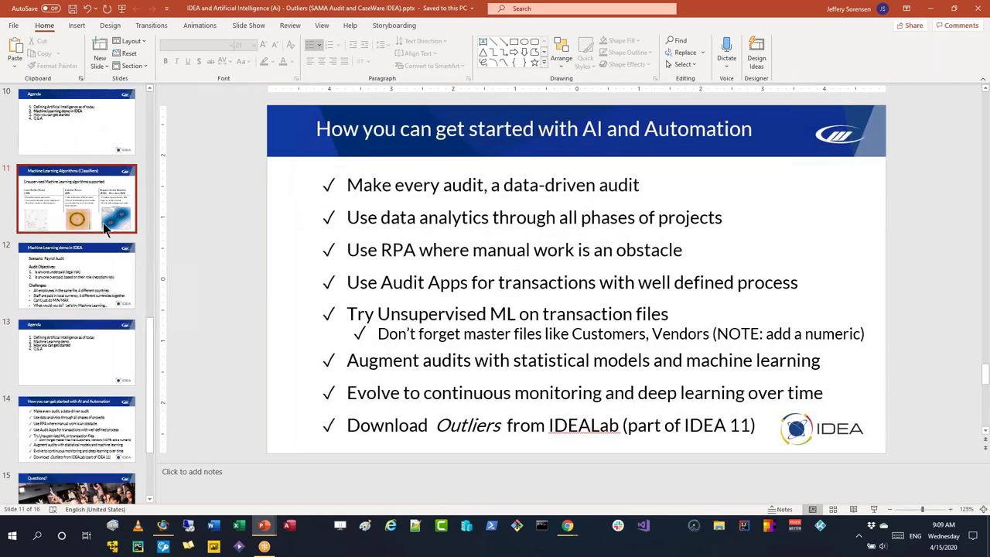
click(77, 199)
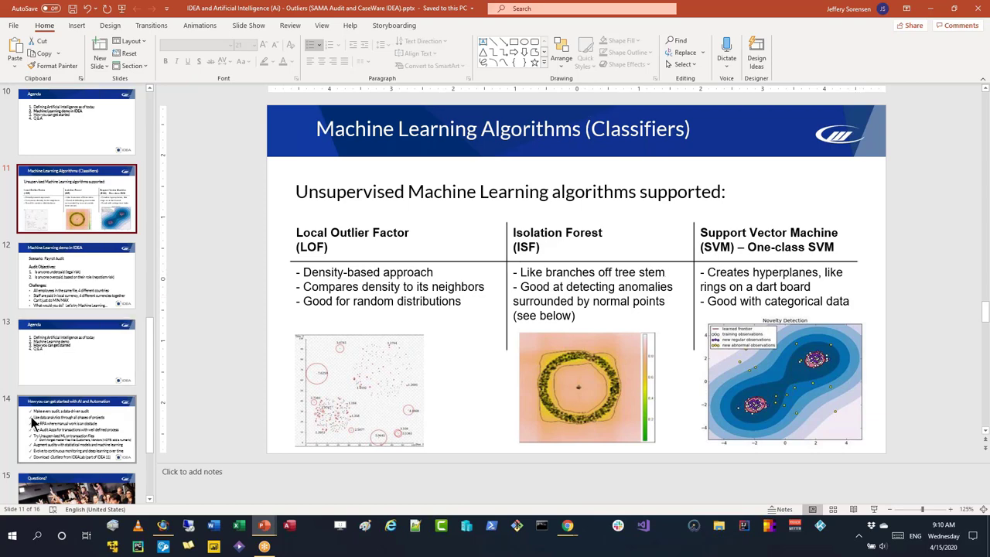
Step: Compare the "Outliers: 2" and "Outliers: 1" rows of the IDEA breakdown with the three algorithms on the PowerPoint classifiers slide
key(alt+Tab)
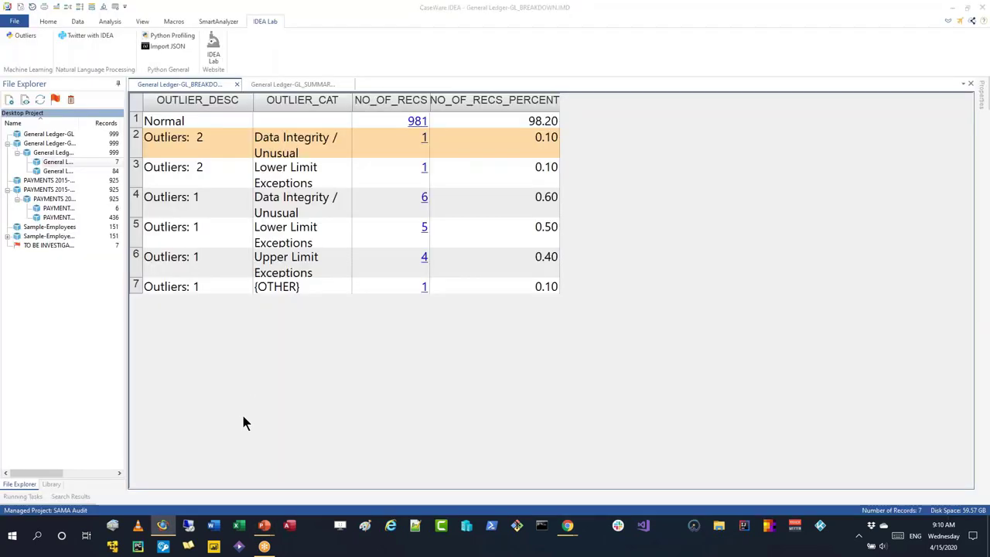
key(alt+Tab)
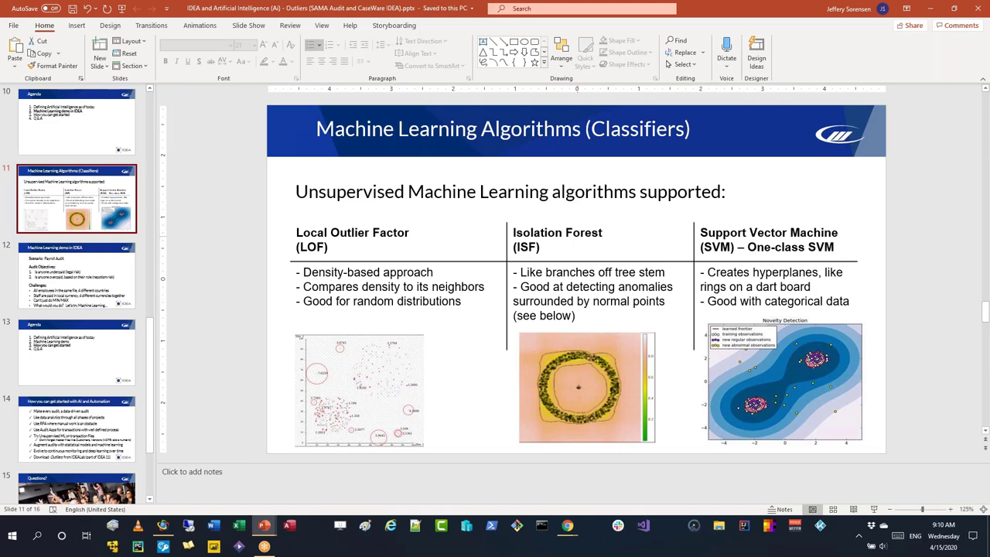
key(alt+Tab)
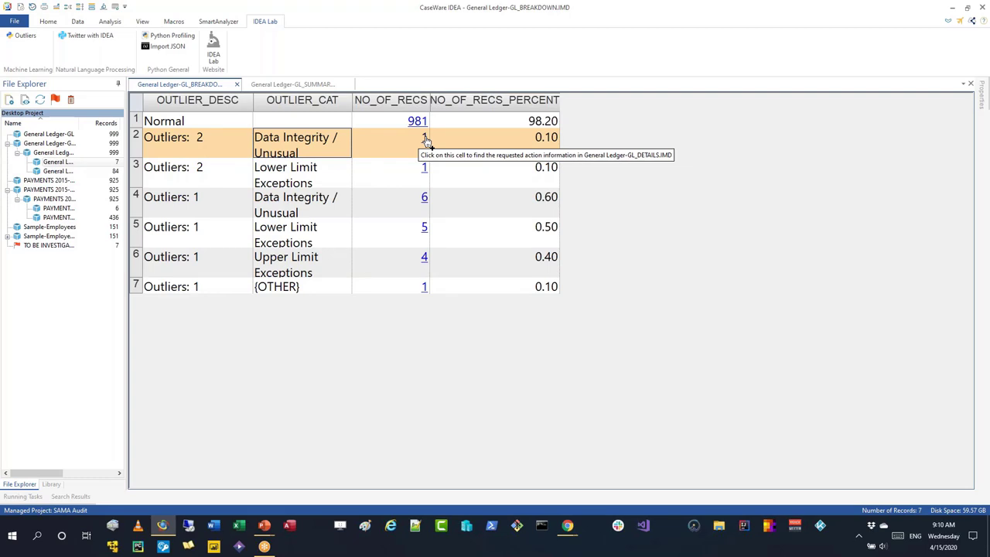
key(Down)
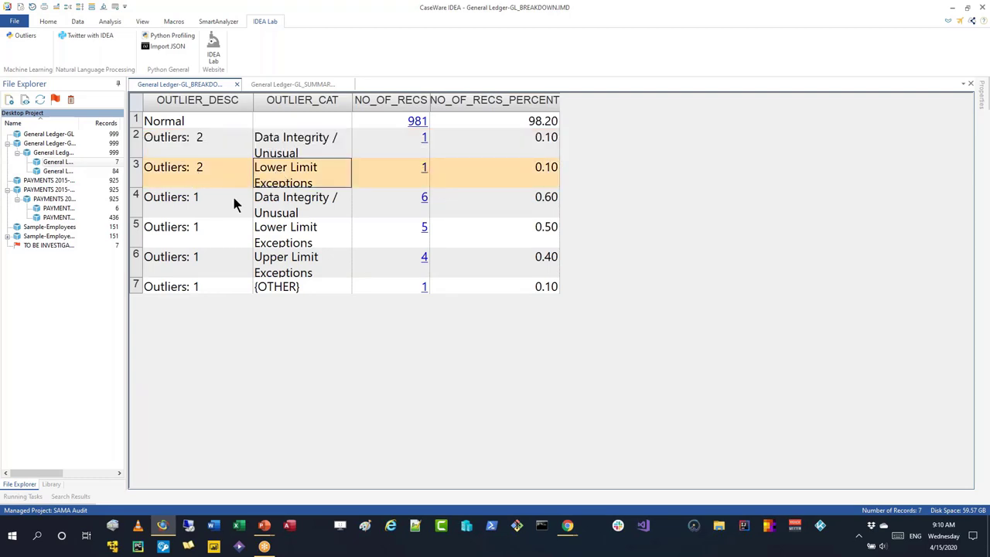
click(195, 209)
key(alt+Tab)
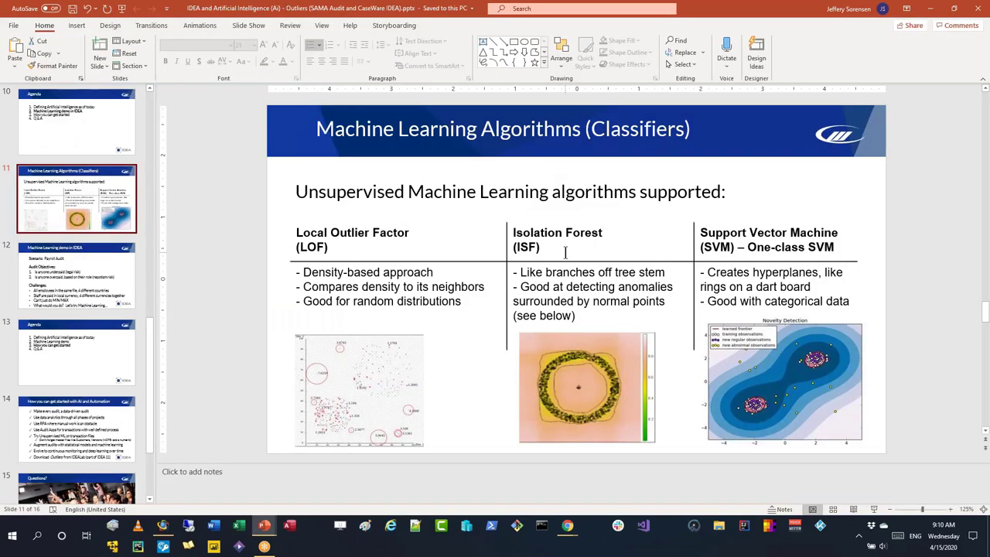
key(alt+Tab)
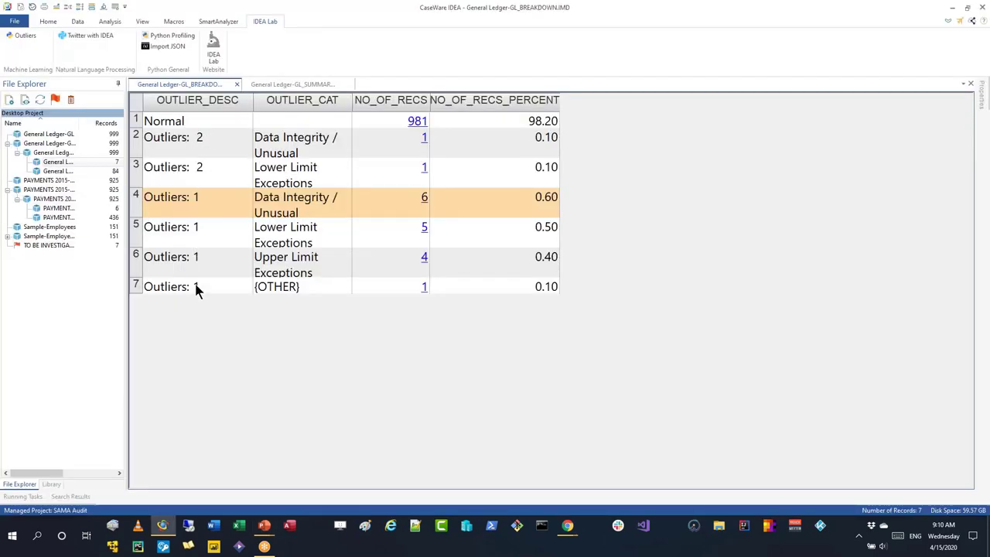
click(207, 148)
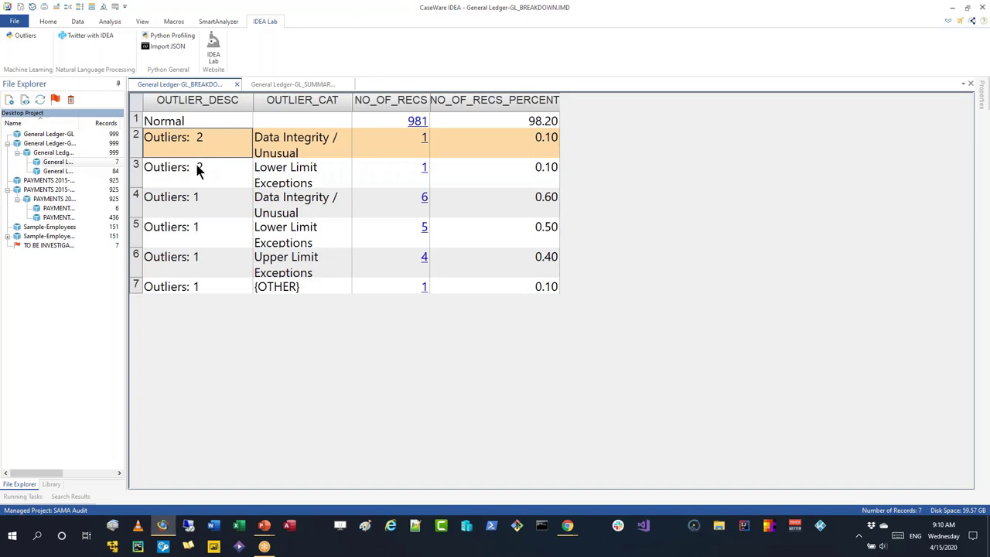
Step: Review the classifiers slide in PowerPoint again, alternating with the general ledger breakdown in IDEA
key(alt+Tab)
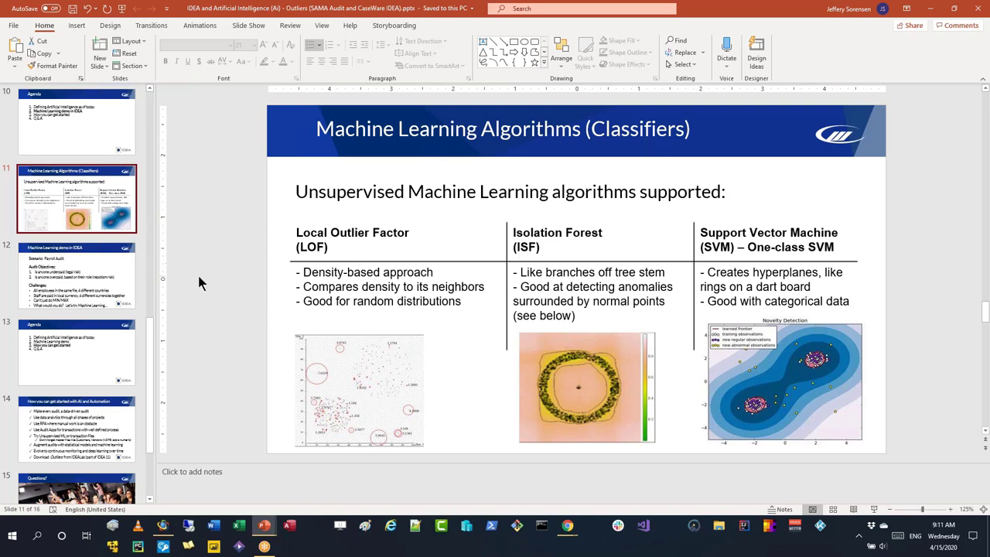
key(alt+Tab)
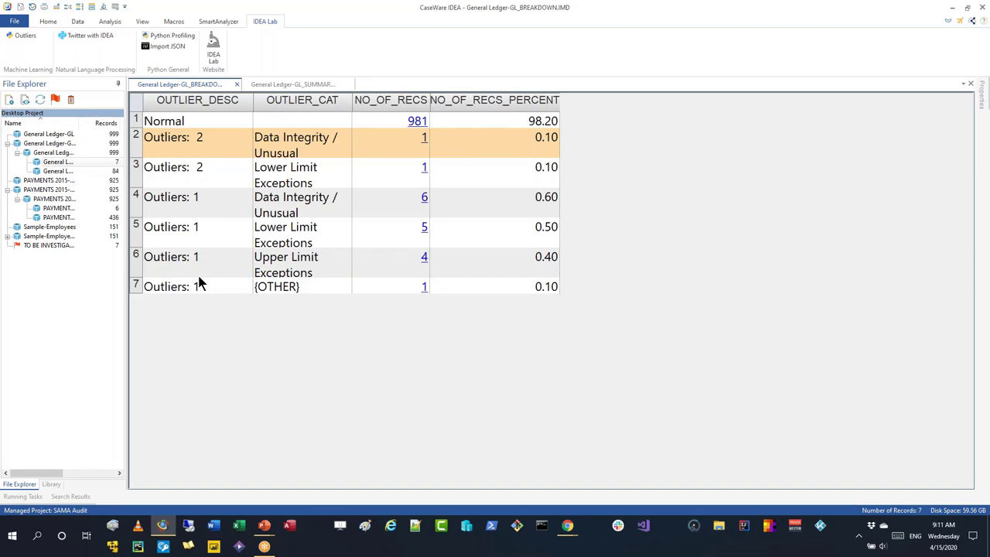
key(alt+Tab)
key(alt+Tab)
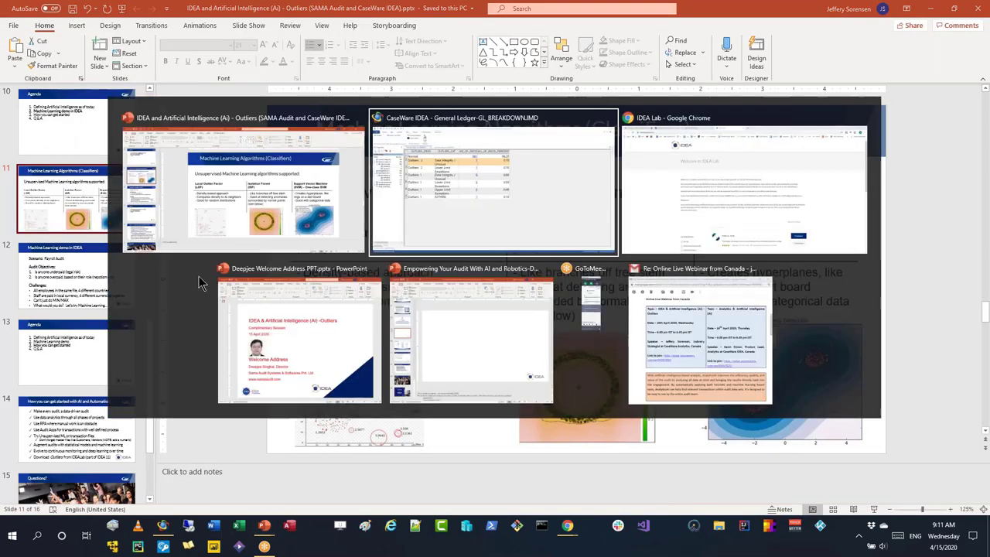
key(alt+Tab)
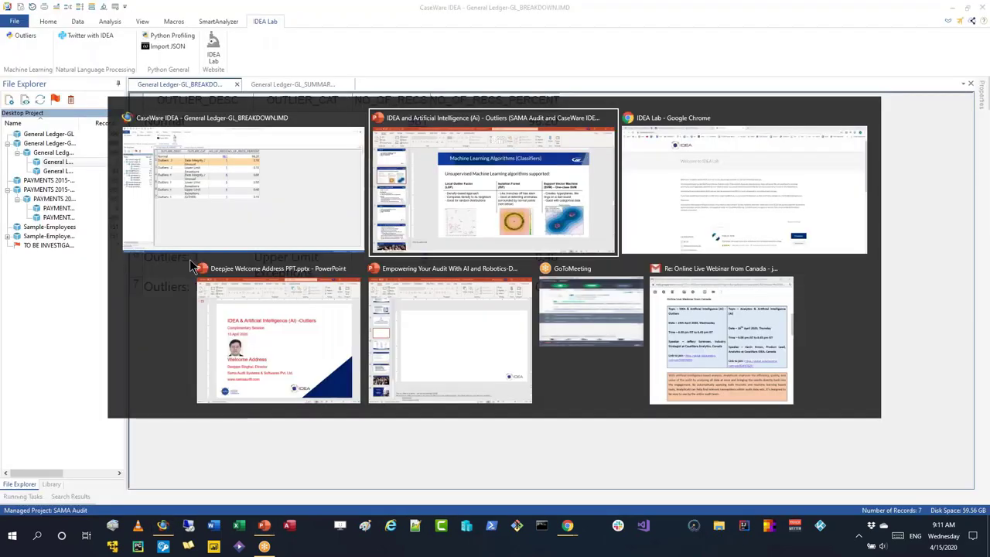